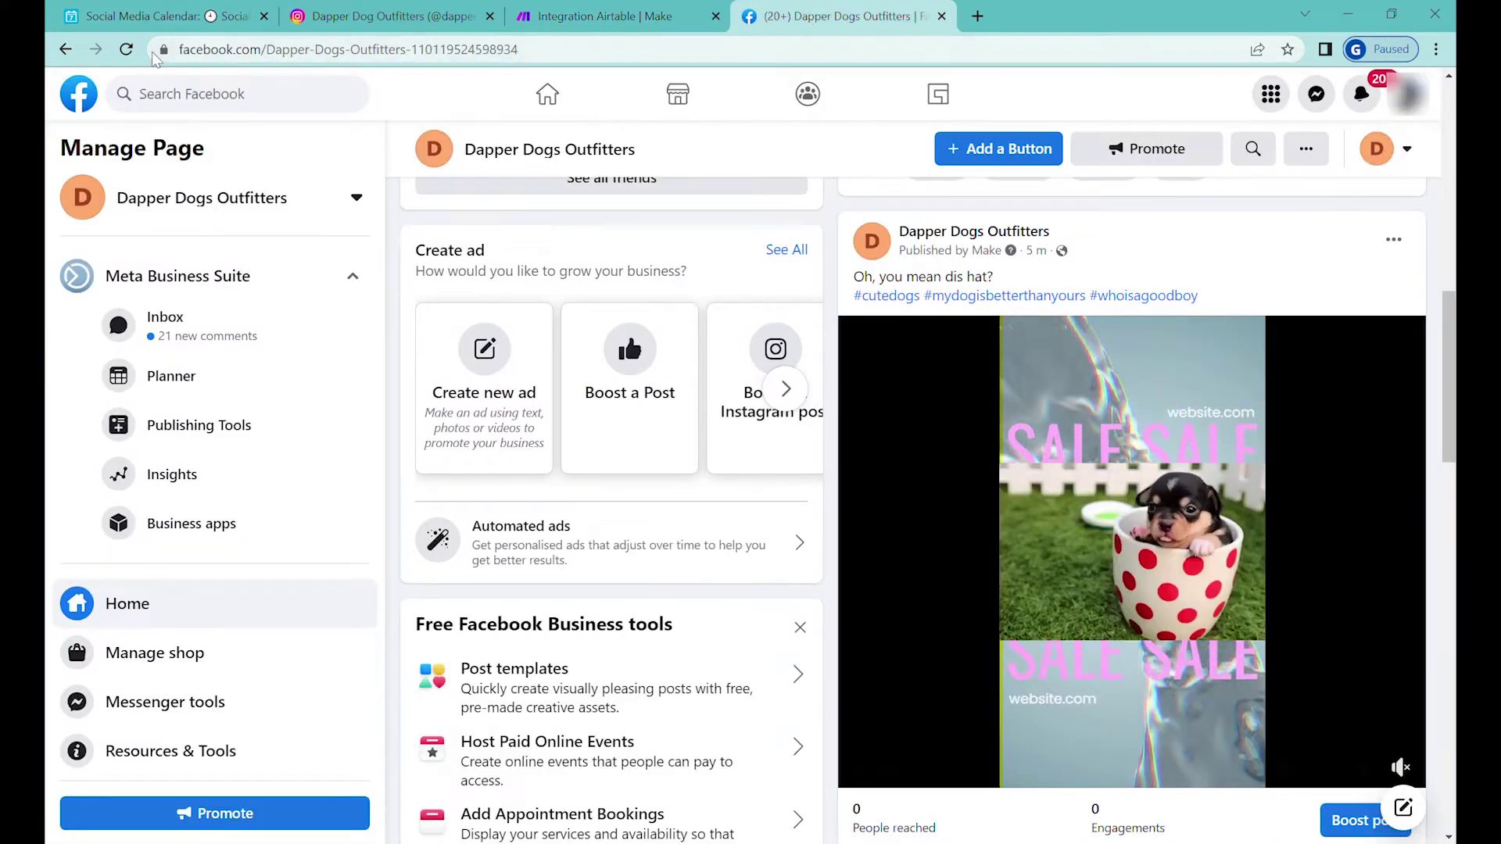
Confirm the doughnut post appears on Facebook and set Glasses for Facebook's Status to Live.
{"action": "key", "text": "F5"}
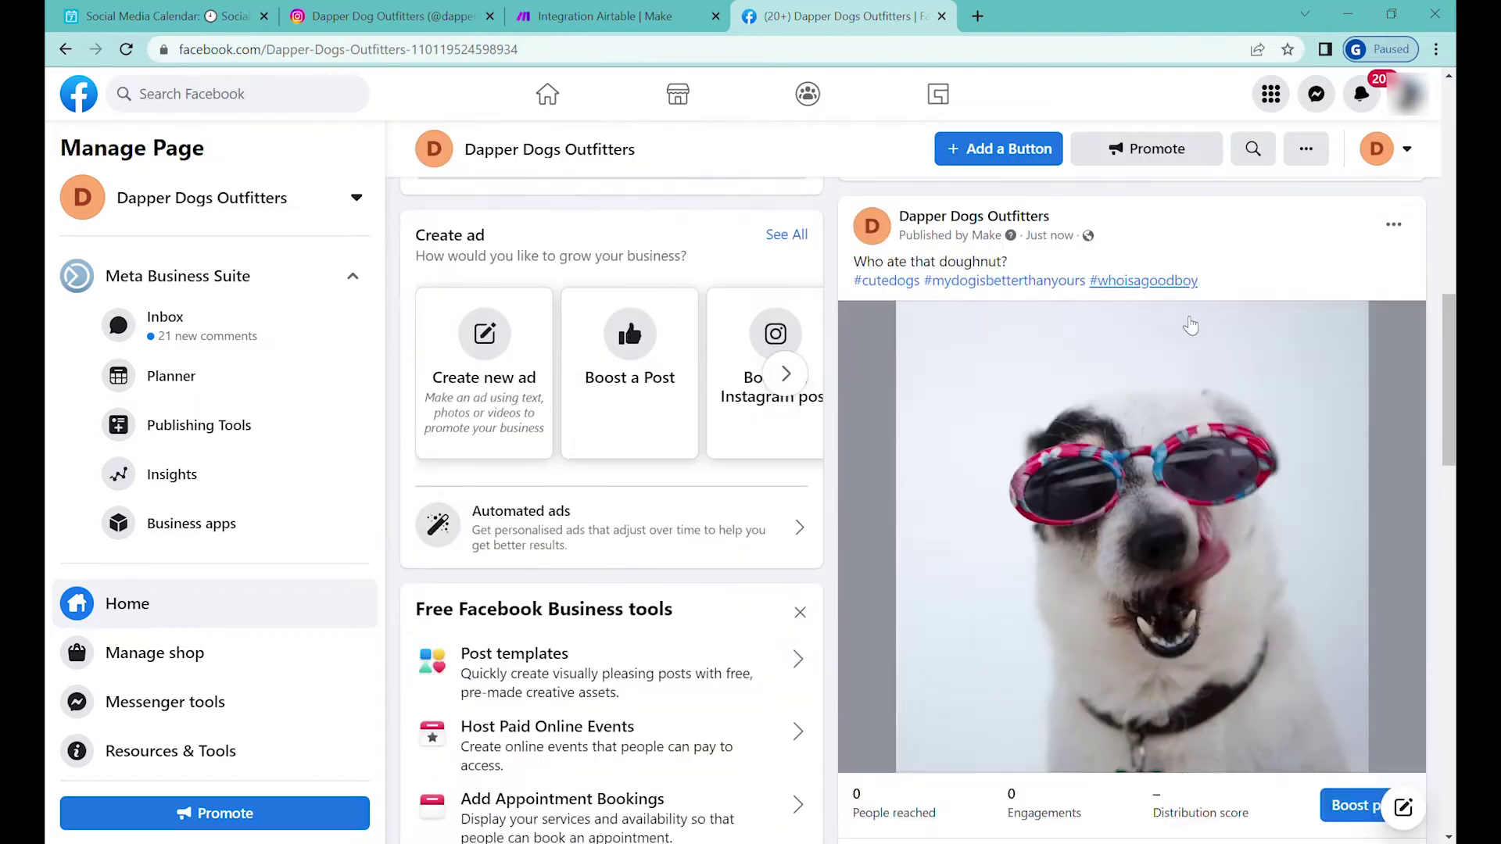
{"action": "left_click", "coordinate": [148, 16]}
{"action": "left_click", "coordinate": [506, 714]}
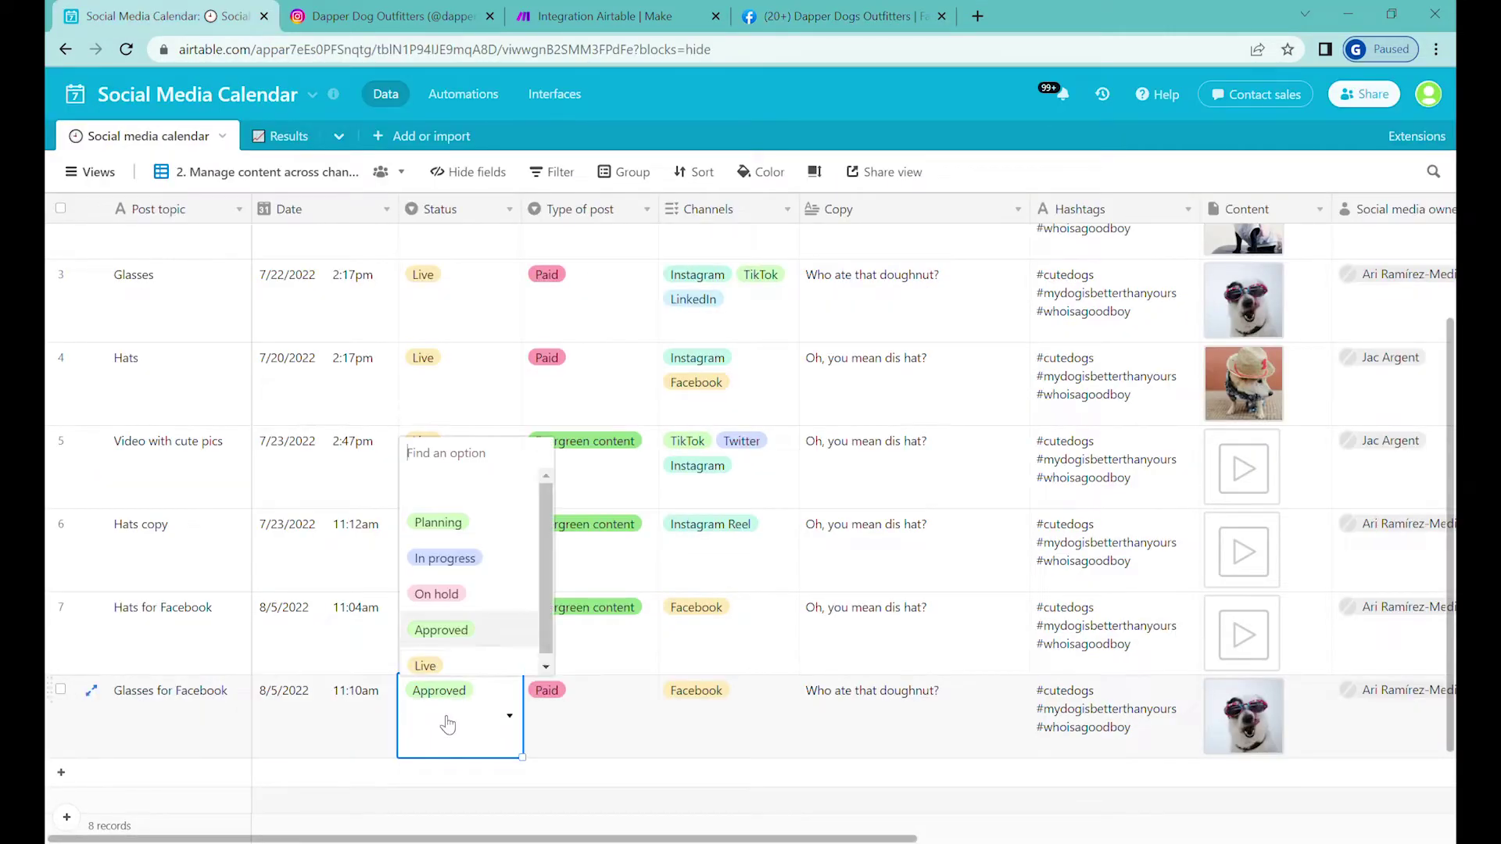
{"action": "left_click", "coordinate": [453, 661]}
{"action": "left_click", "coordinate": [945, 707]}
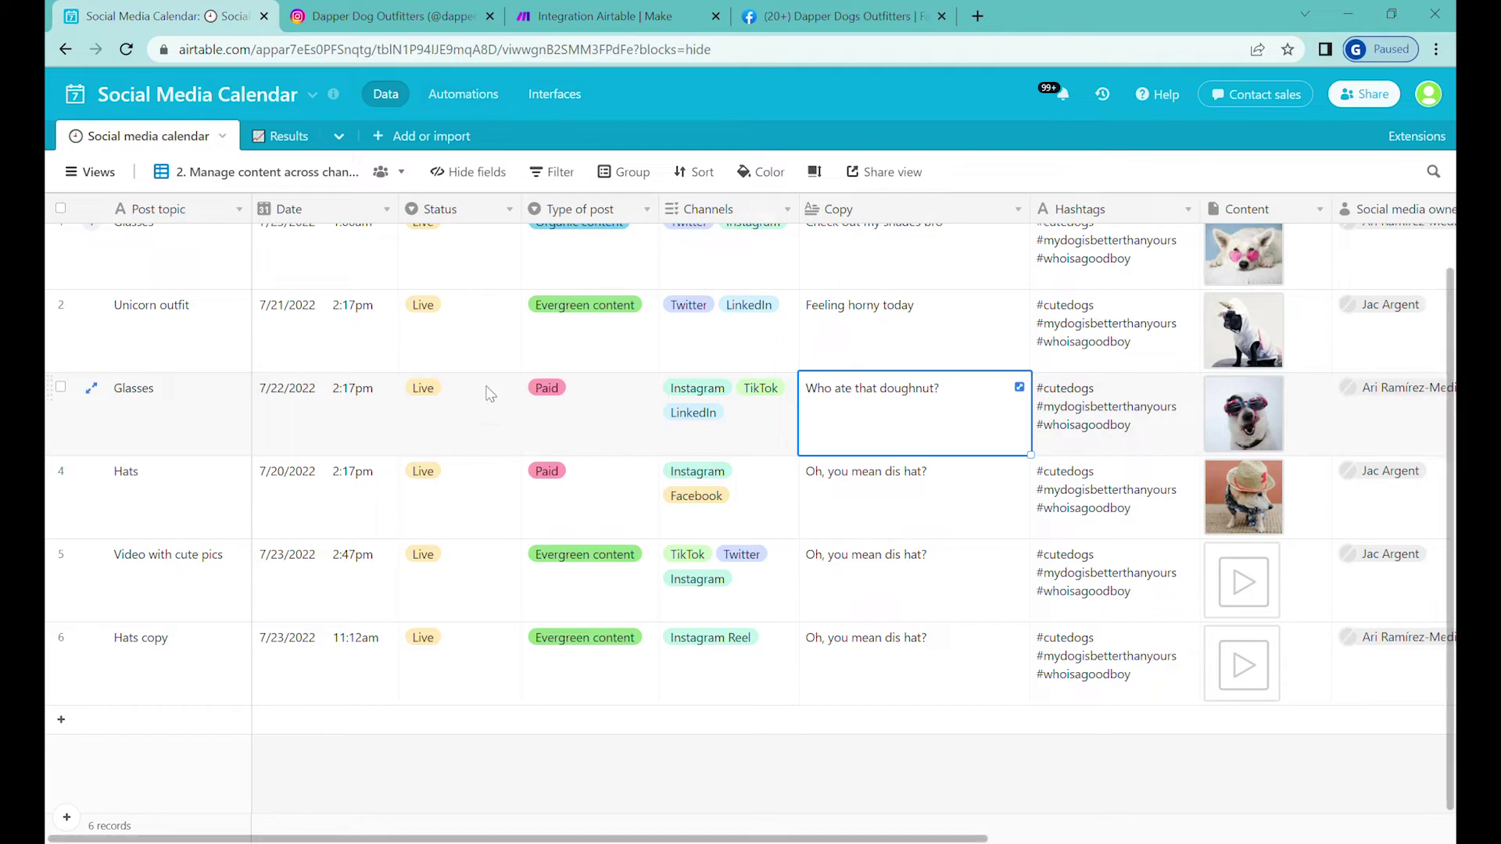
{"action": "left_click", "coordinate": [425, 426]}
{"action": "scroll", "coordinate": [435, 426], "scroll_direction": "up", "scroll_amount": 1}
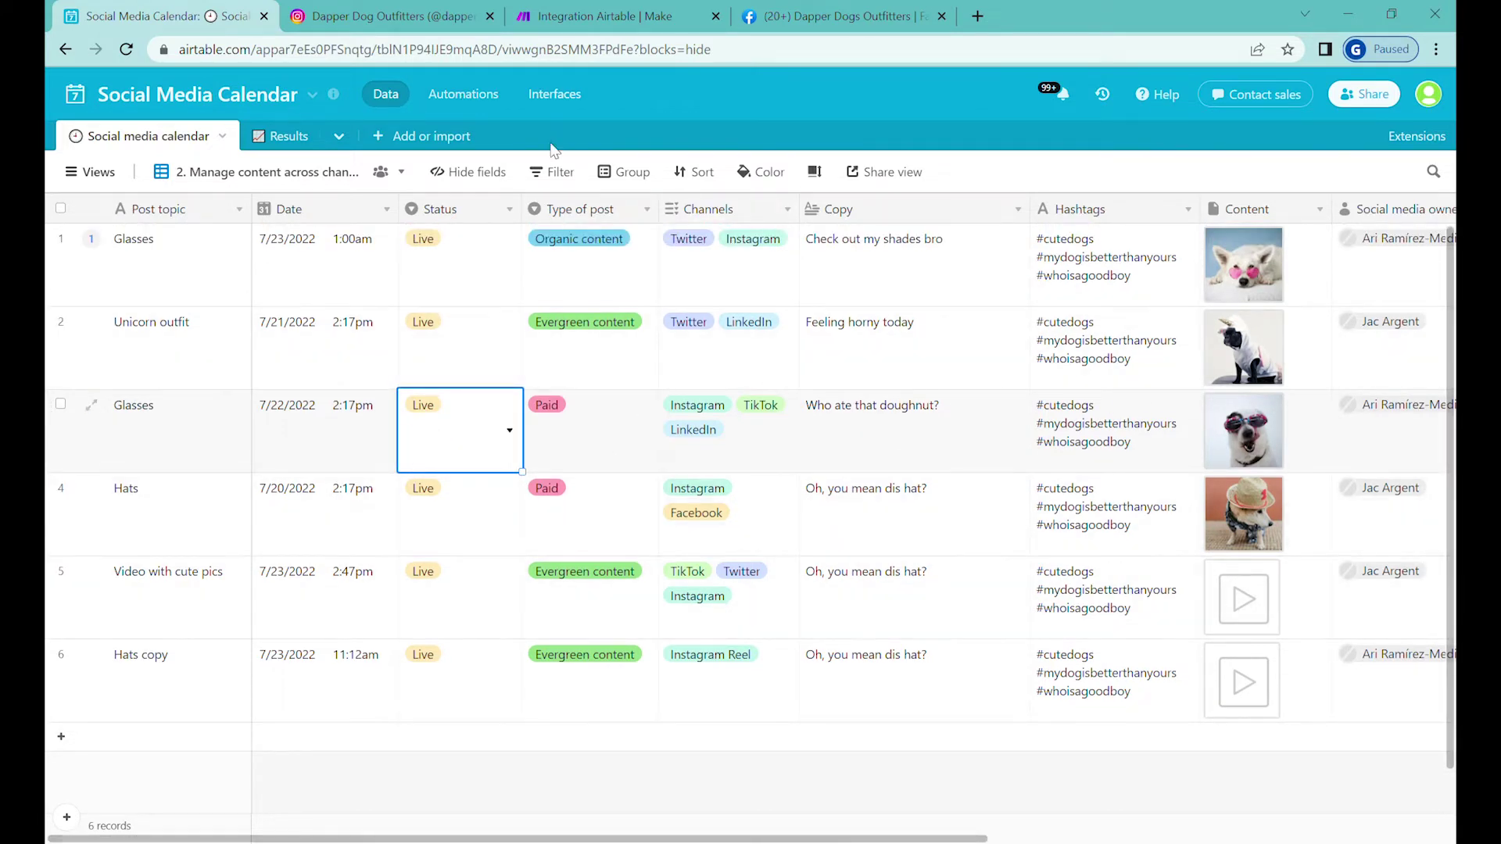
{"action": "left_click", "coordinate": [630, 444]}
{"action": "left_click", "coordinate": [1149, 538]}
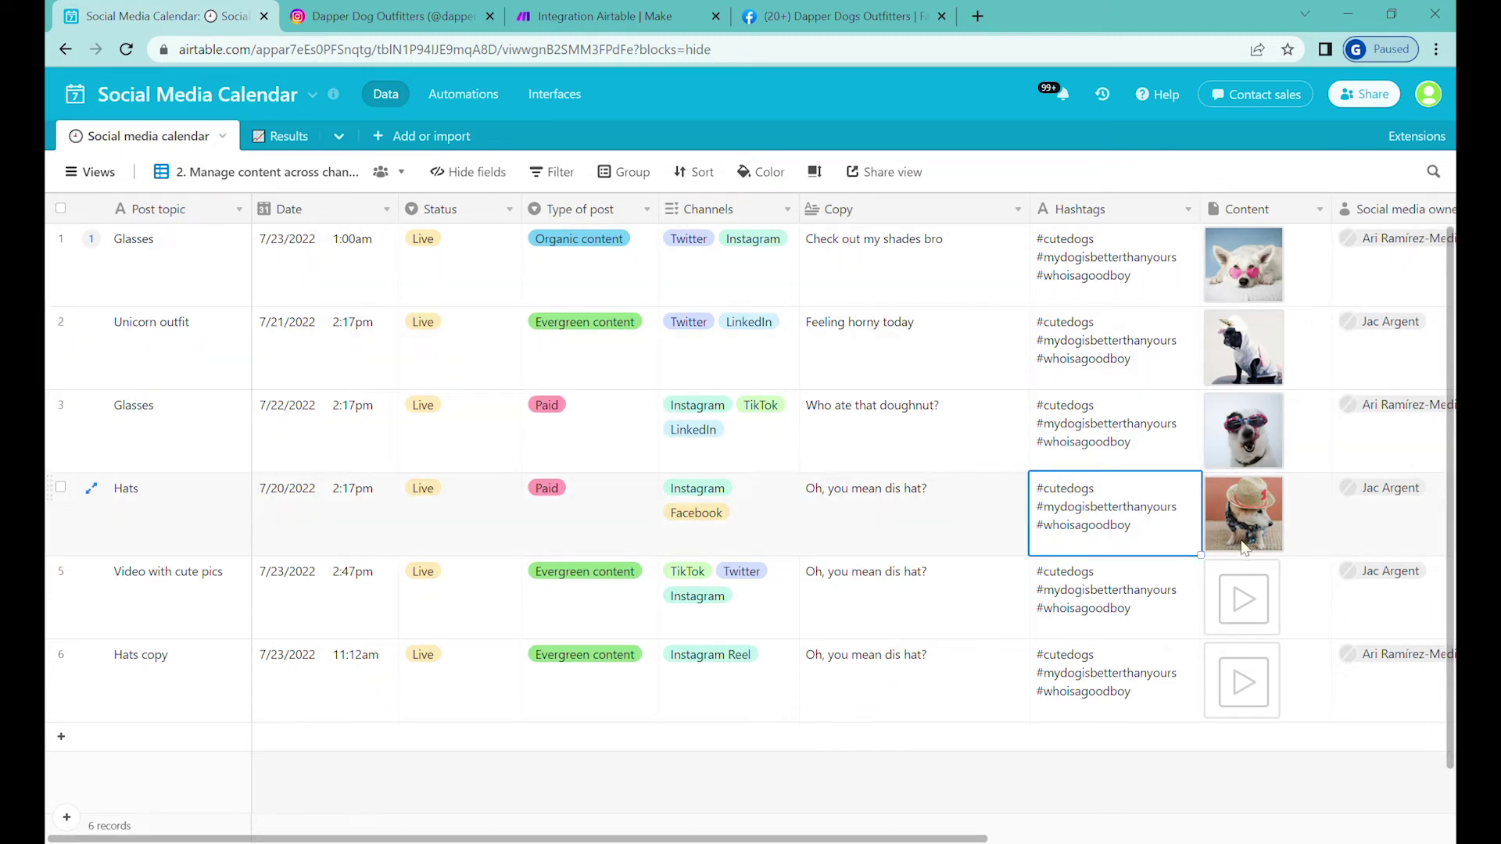
{"action": "left_click", "coordinate": [592, 20]}
{"action": "left_click_drag", "start_coordinate": [344, 322], "coordinate": [433, 251]}
{"action": "scroll", "coordinate": [911, 402], "scroll_direction": "up", "scroll_amount": 2}
{"action": "scroll", "coordinate": [907, 409], "scroll_direction": "down", "scroll_amount": 1}
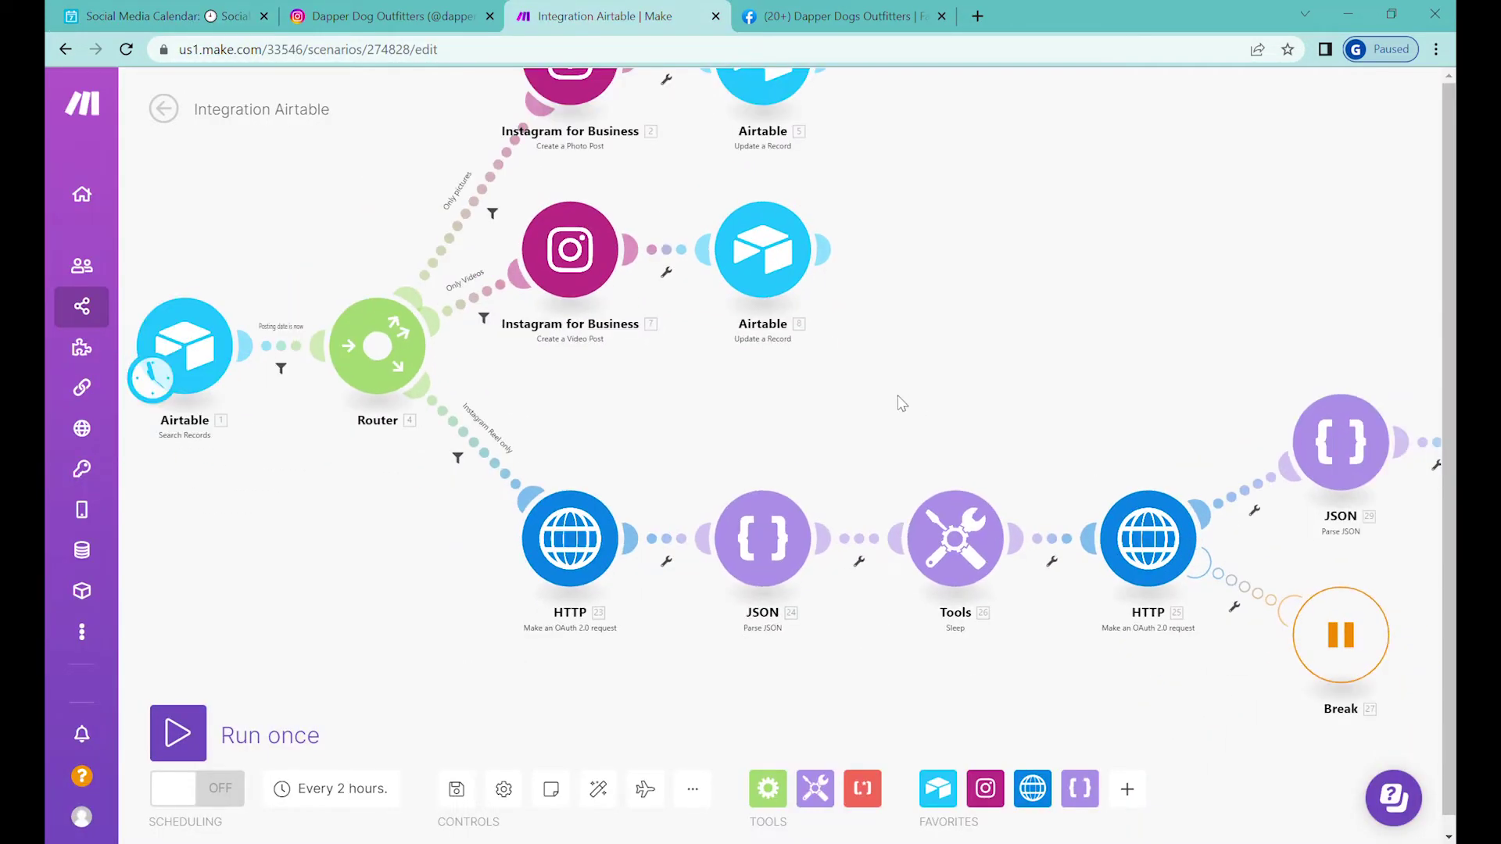
{"action": "left_click_drag", "start_coordinate": [841, 399], "coordinate": [938, 434]}
{"action": "left_click_drag", "start_coordinate": [548, 228], "coordinate": [592, 264]}
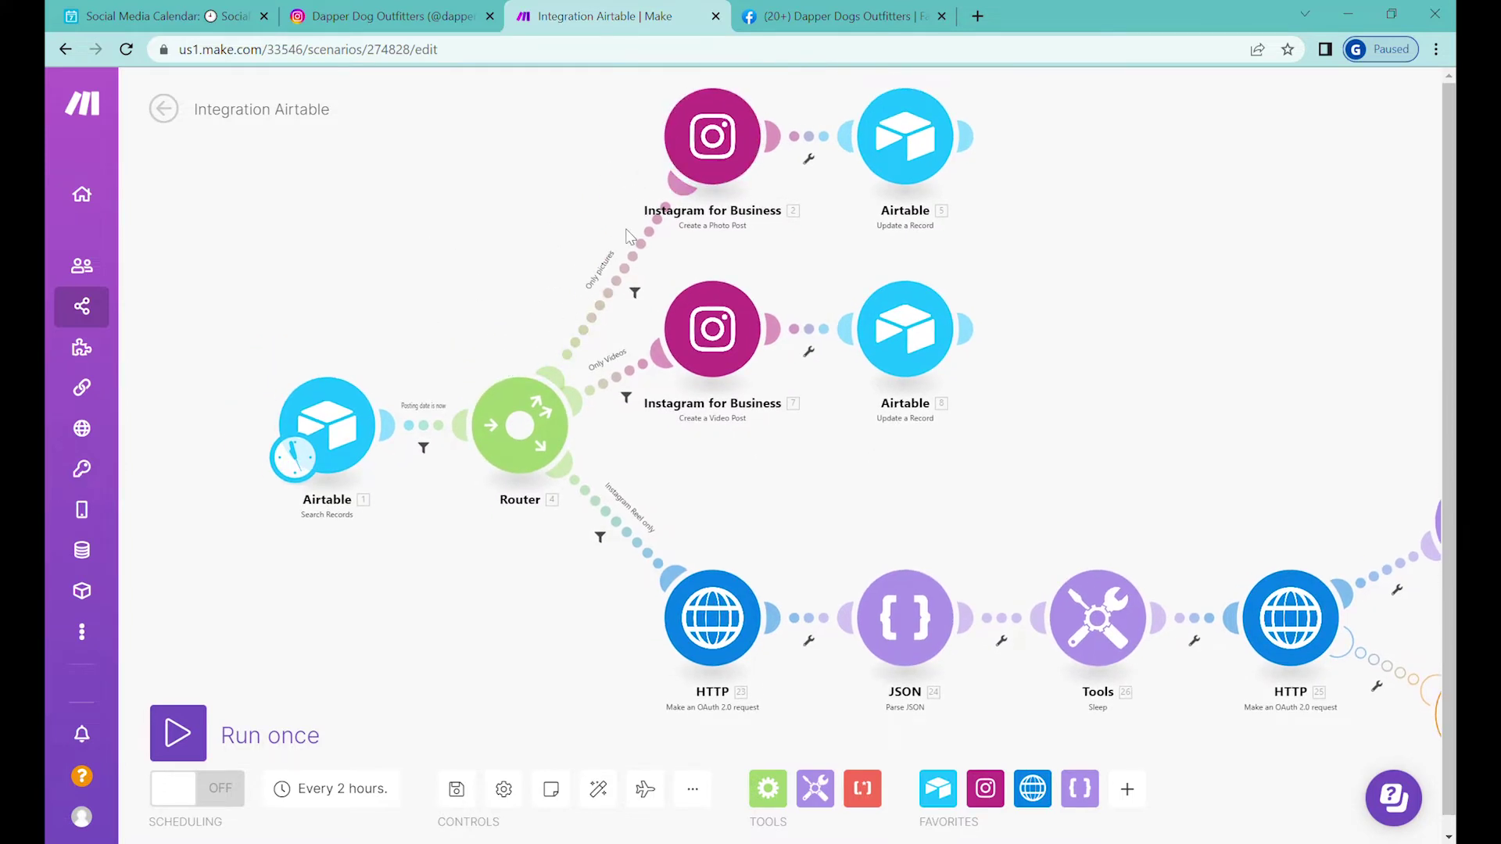
{"action": "left_click", "coordinate": [375, 16]}
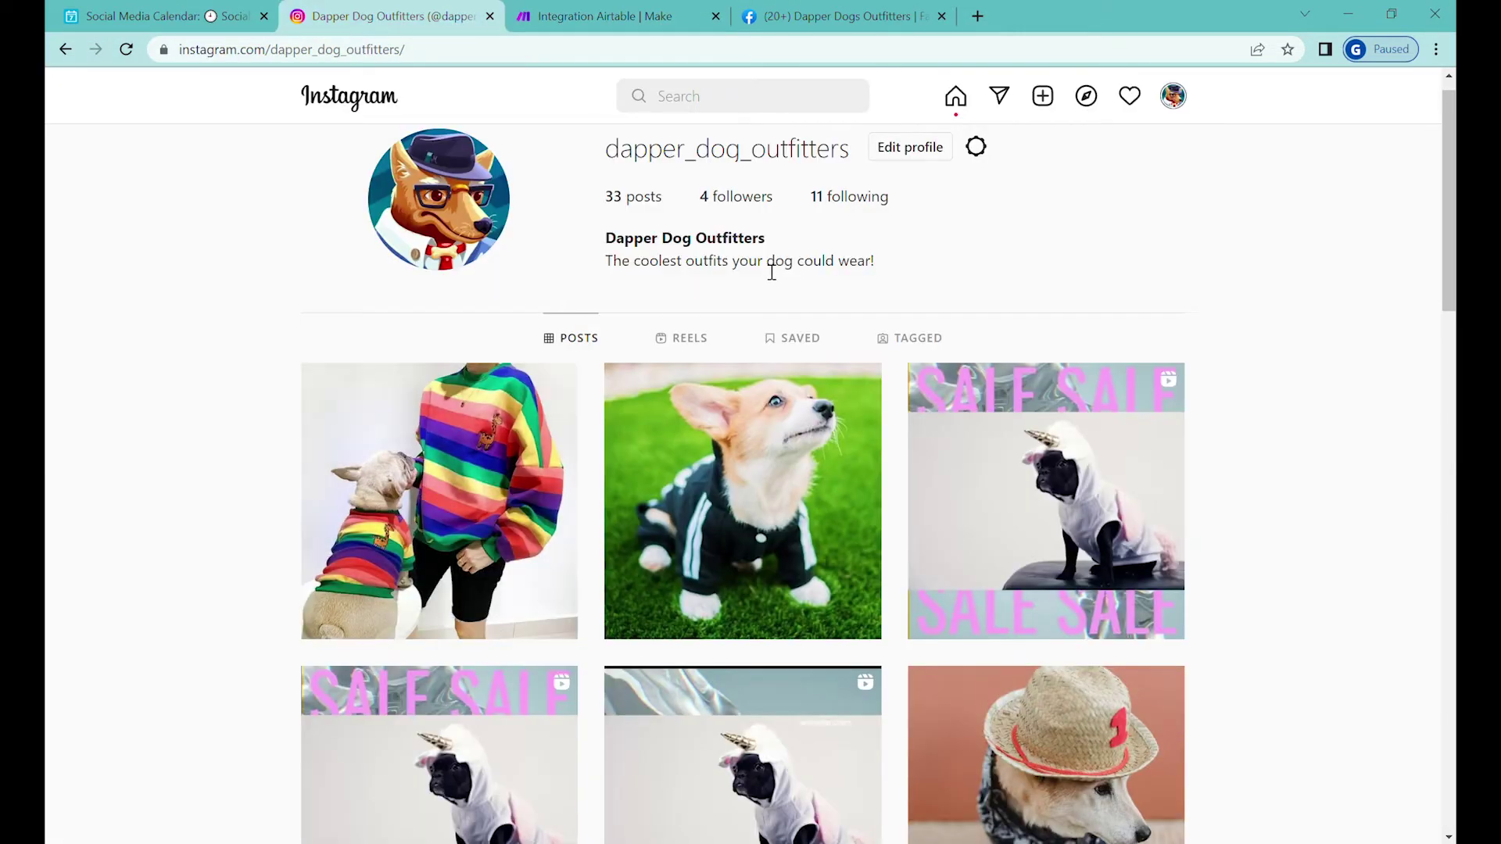
{"action": "left_click", "coordinate": [156, 15]}
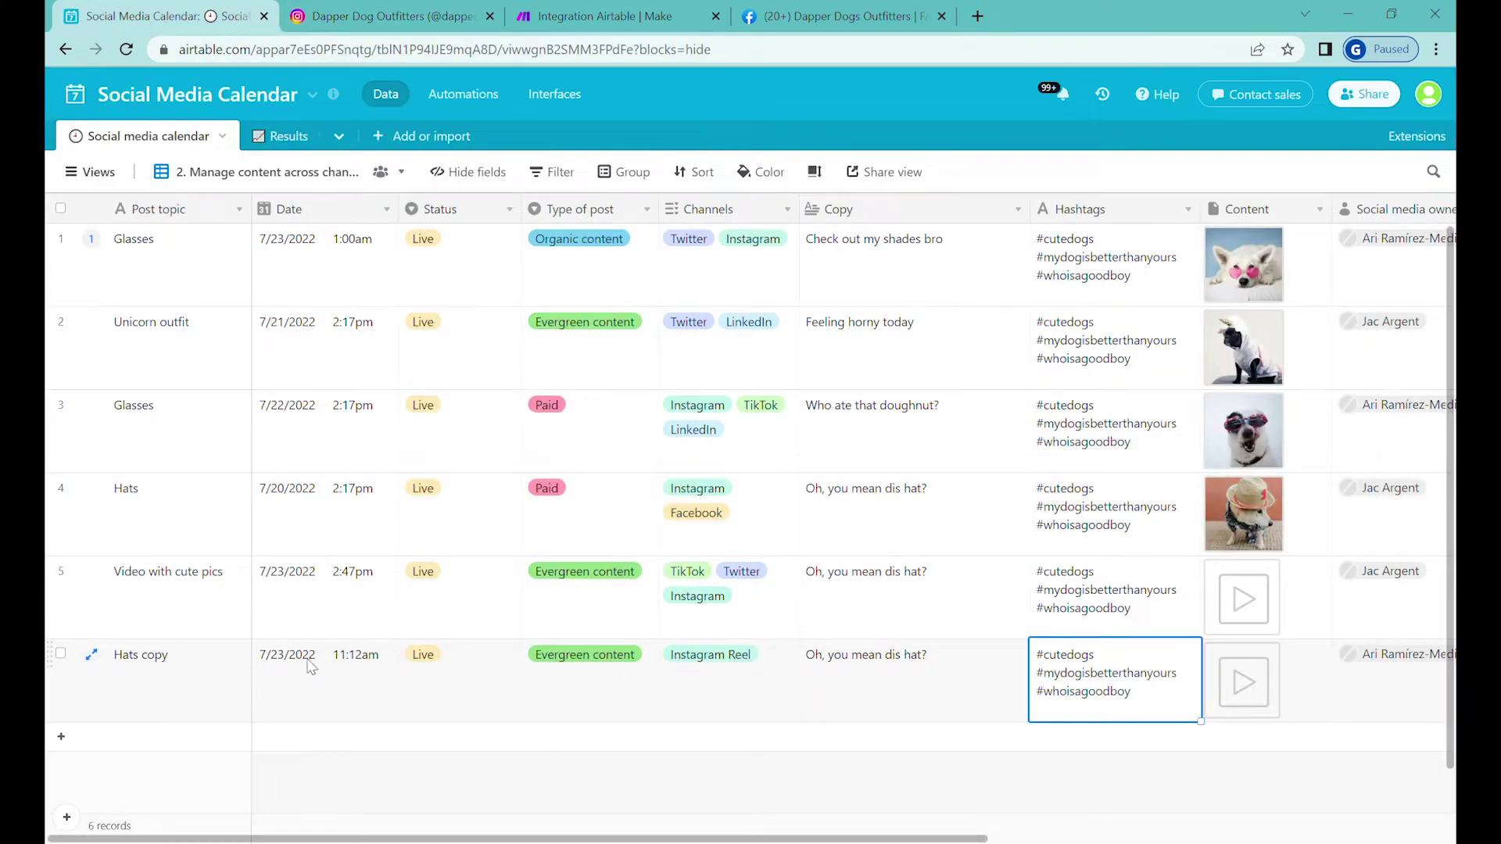
Duplicate Hats copy as 'Hats for Facebook' and clear its Date and Status.
{"action": "scroll", "coordinate": [477, 652], "scroll_direction": "down", "scroll_amount": 1}
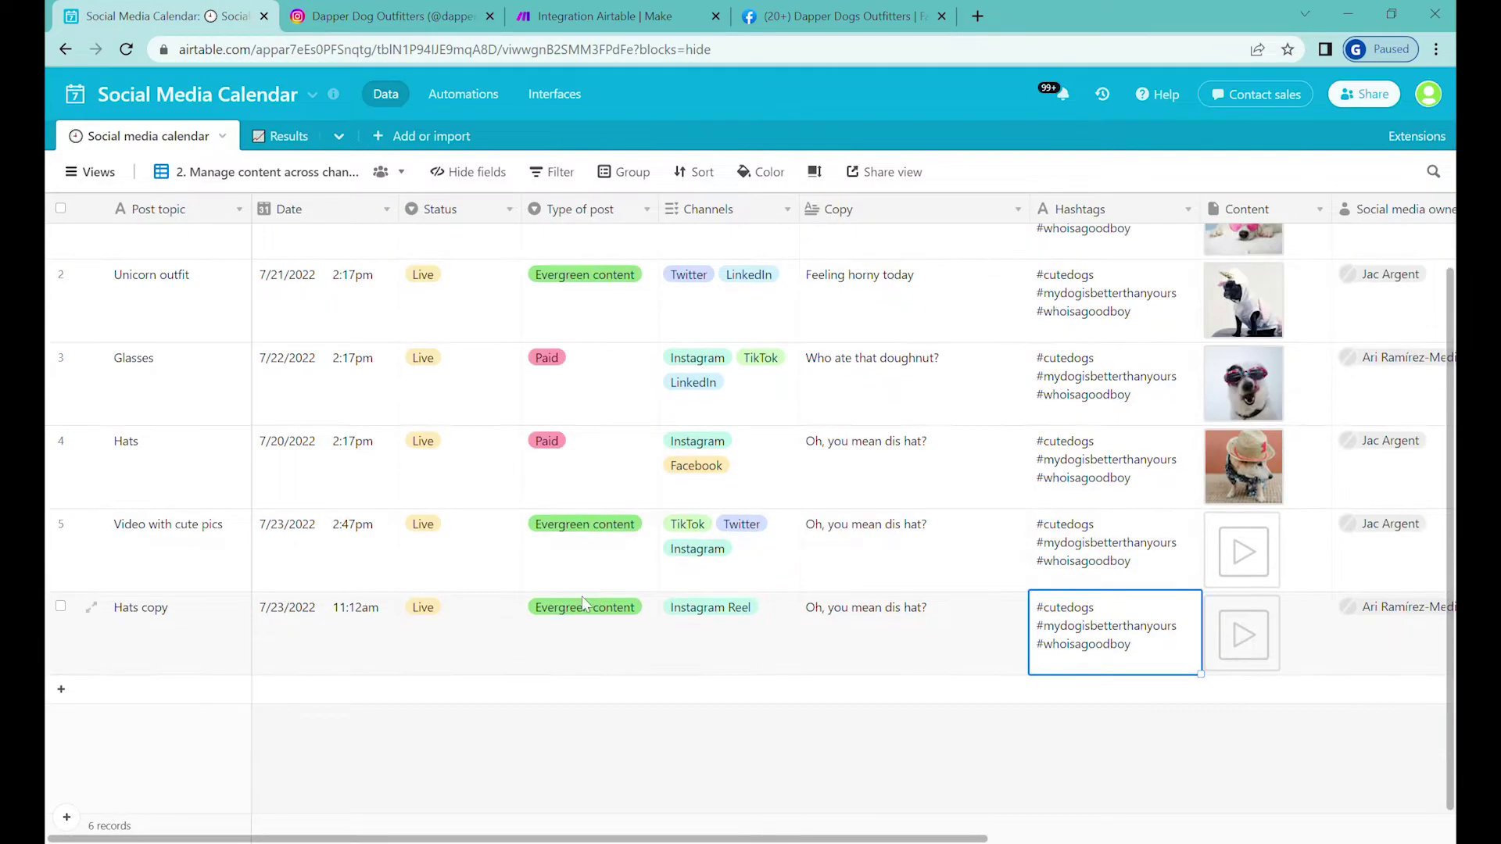
{"action": "left_click", "coordinate": [338, 625]}
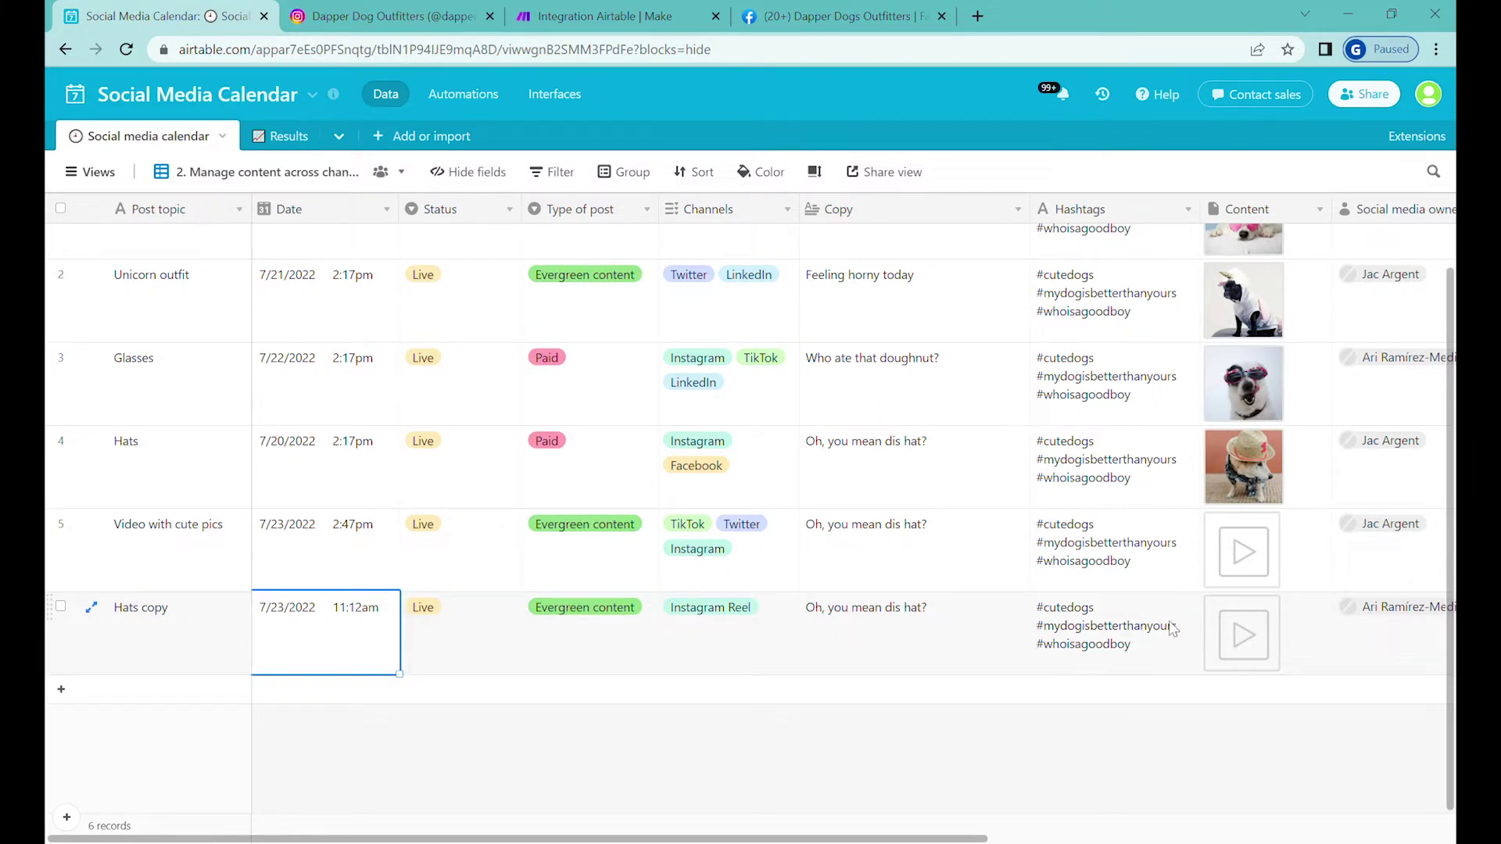
{"action": "left_click", "coordinate": [1044, 620]}
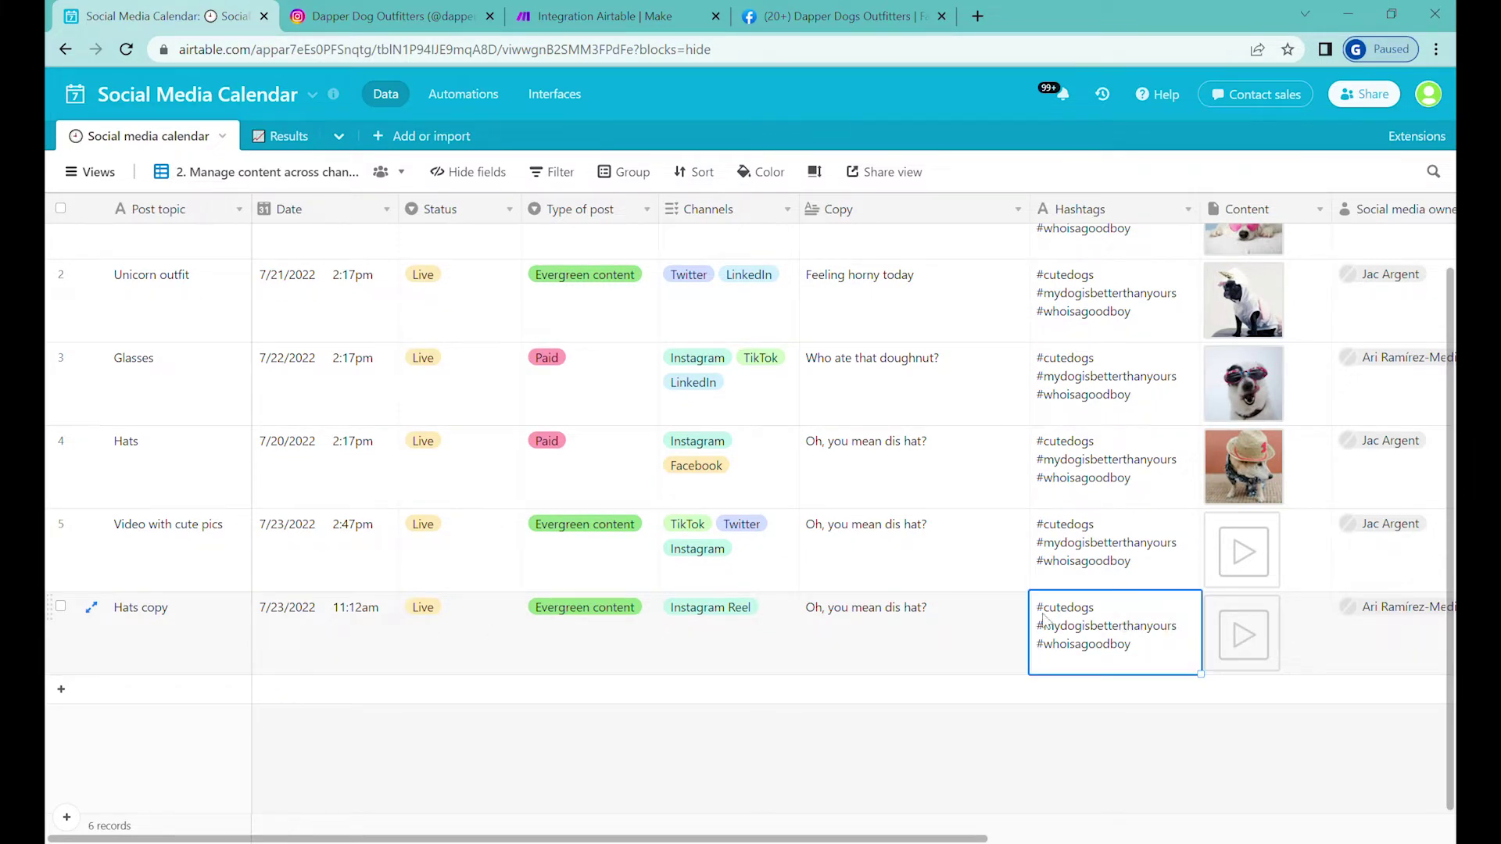
{"action": "left_click", "coordinate": [60, 606]}
{"action": "right_click", "coordinate": [156, 620]}
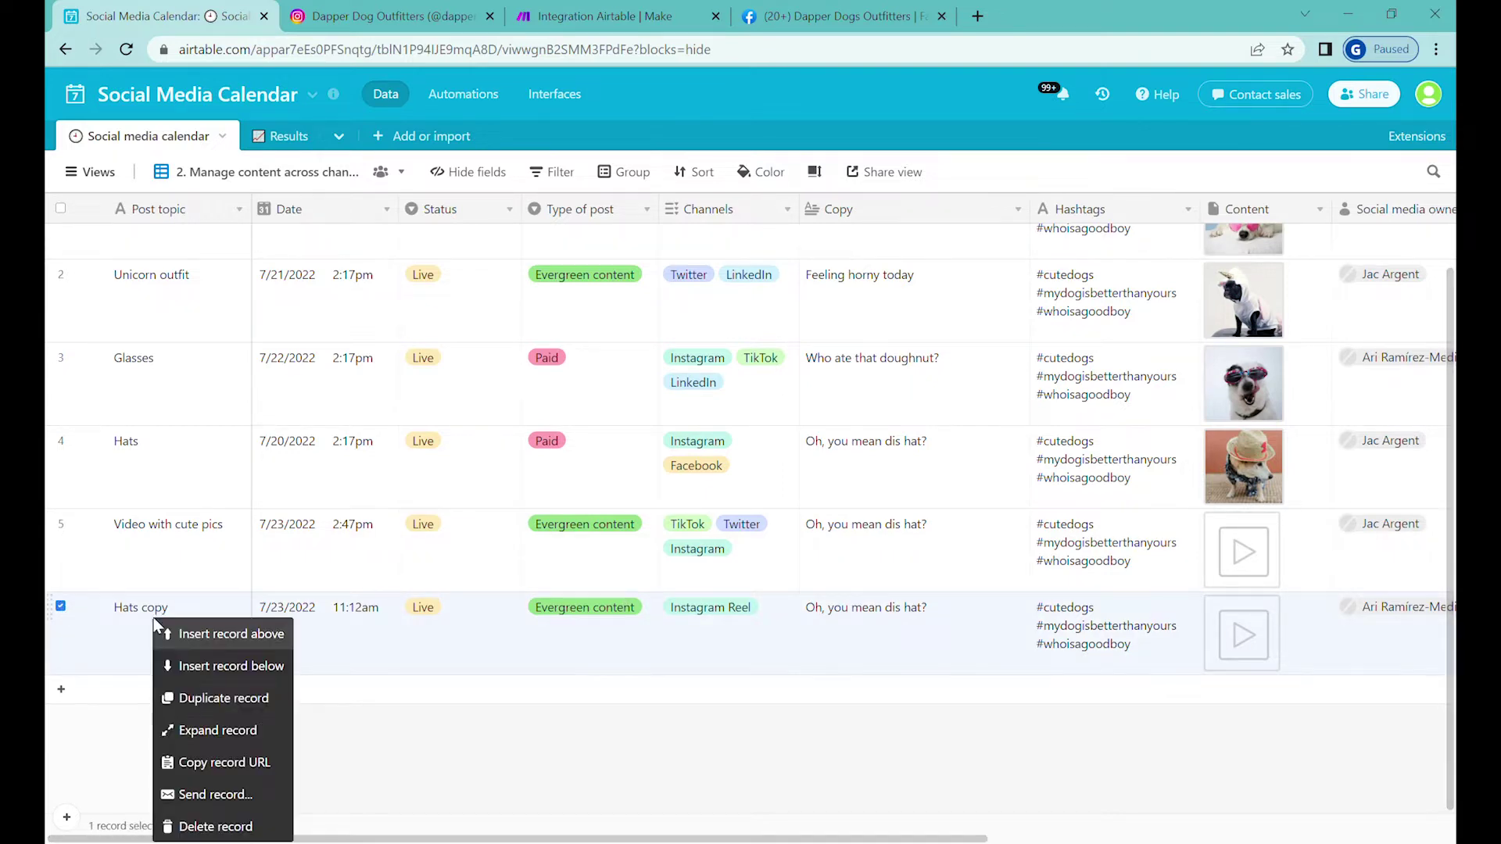
{"action": "left_click", "coordinate": [232, 710]}
{"action": "type", "text": "Hats for Facebook"}
{"action": "left_click_drag", "start_coordinate": [331, 642], "coordinate": [422, 647]}
{"action": "key", "text": "Delete"}
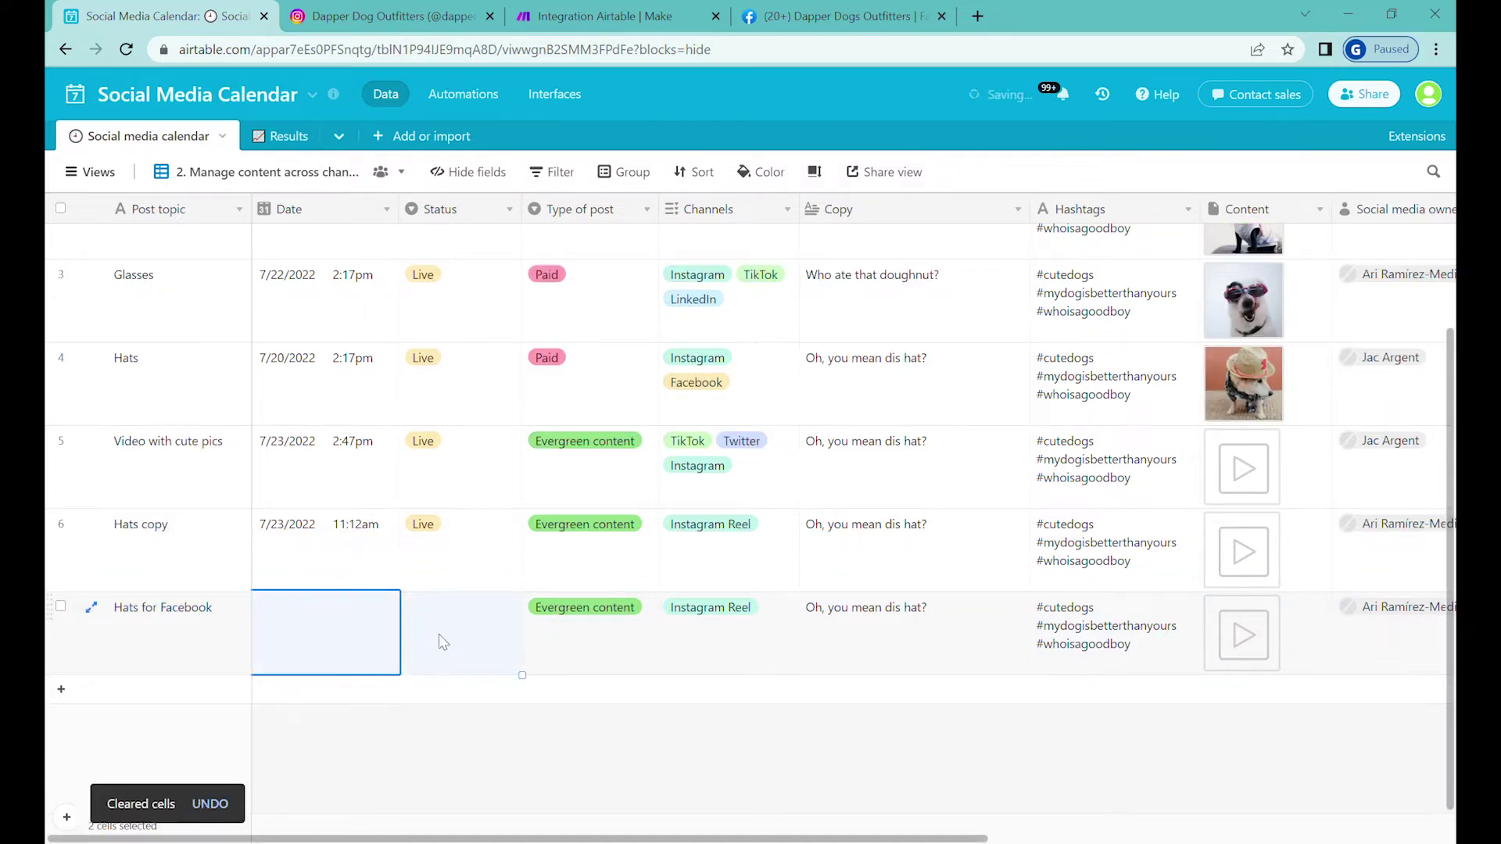
Replace Hats for Facebook's Instagram Reel channel with Facebook.
{"action": "left_click", "coordinate": [731, 630]}
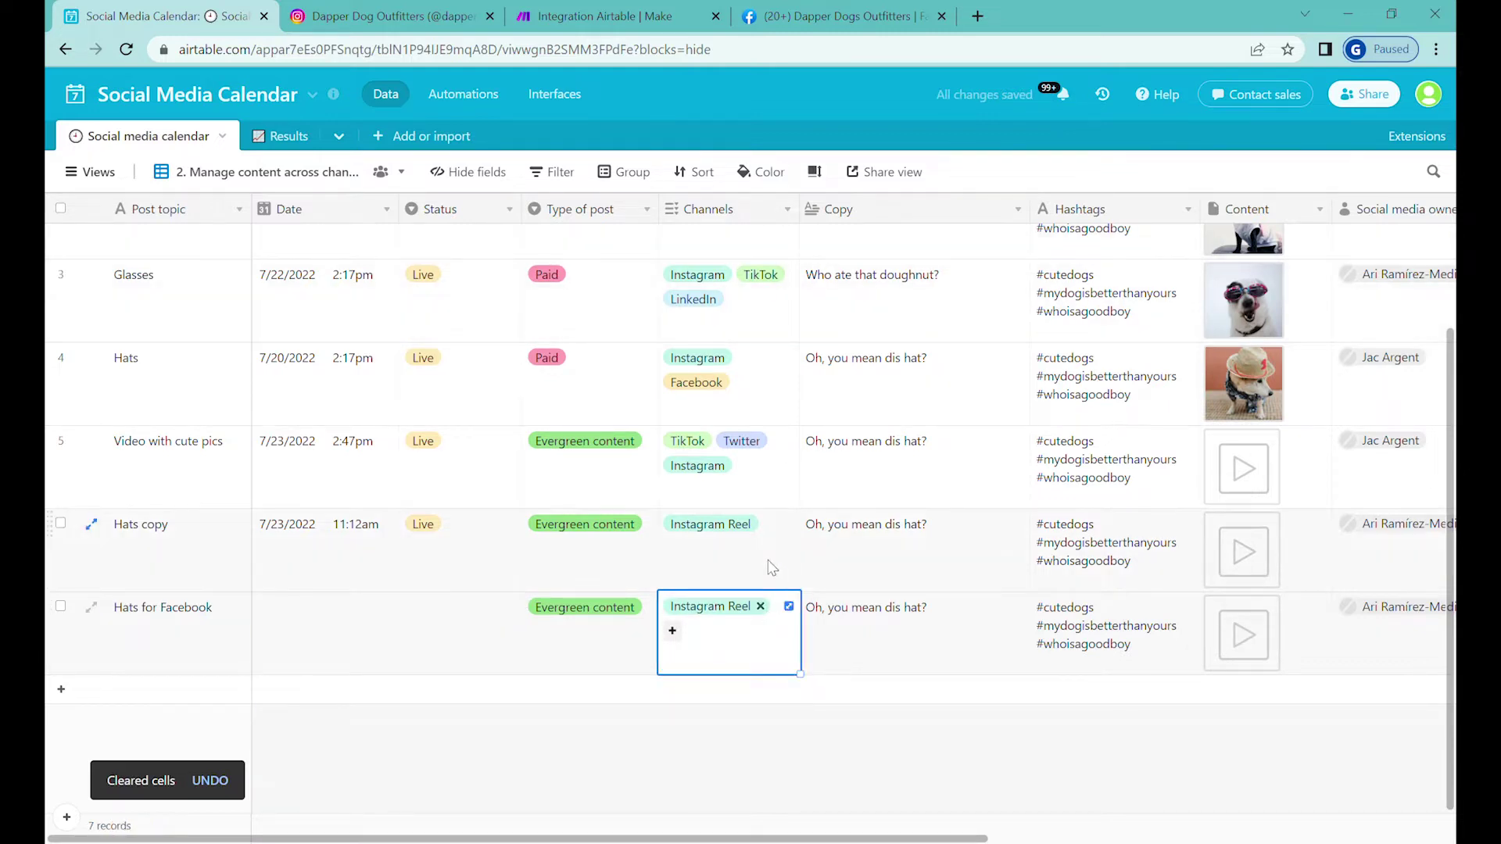
{"action": "left_click", "coordinate": [760, 607]}
{"action": "left_click", "coordinate": [673, 608]}
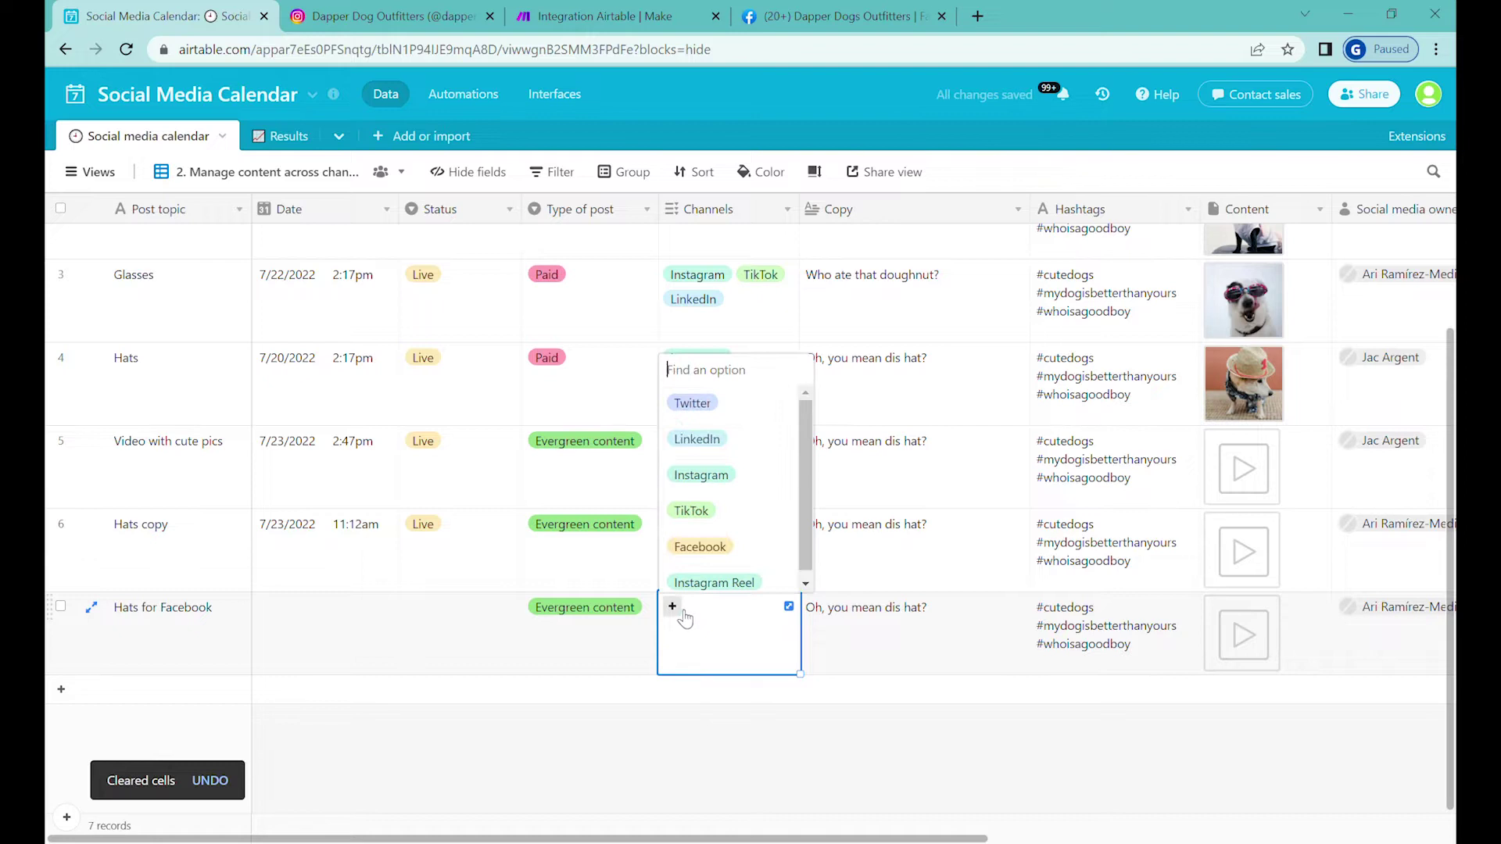
{"action": "left_click", "coordinate": [763, 541]}
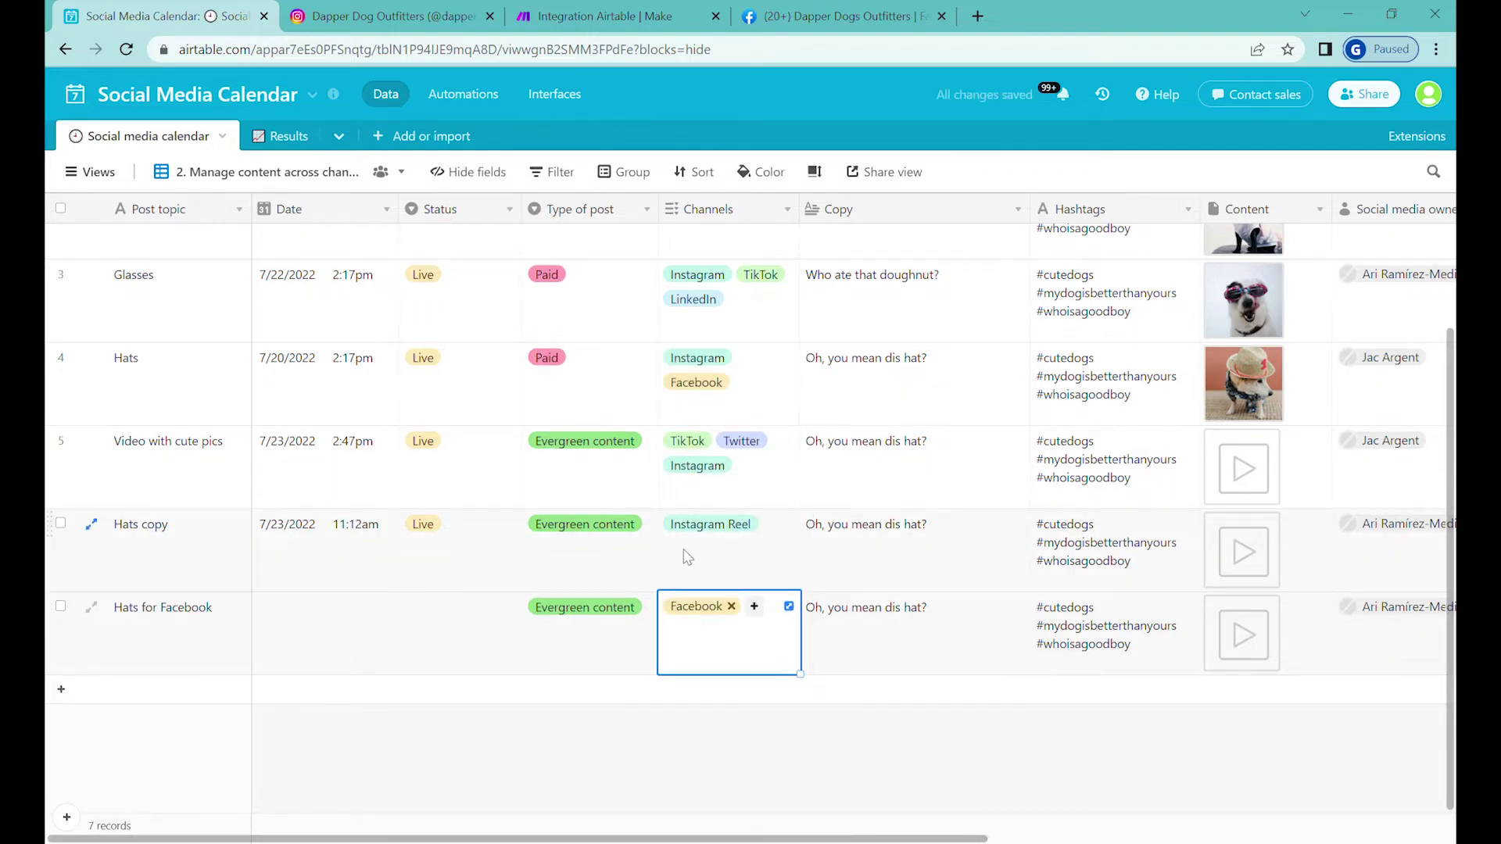
{"action": "left_click", "coordinate": [763, 549]}
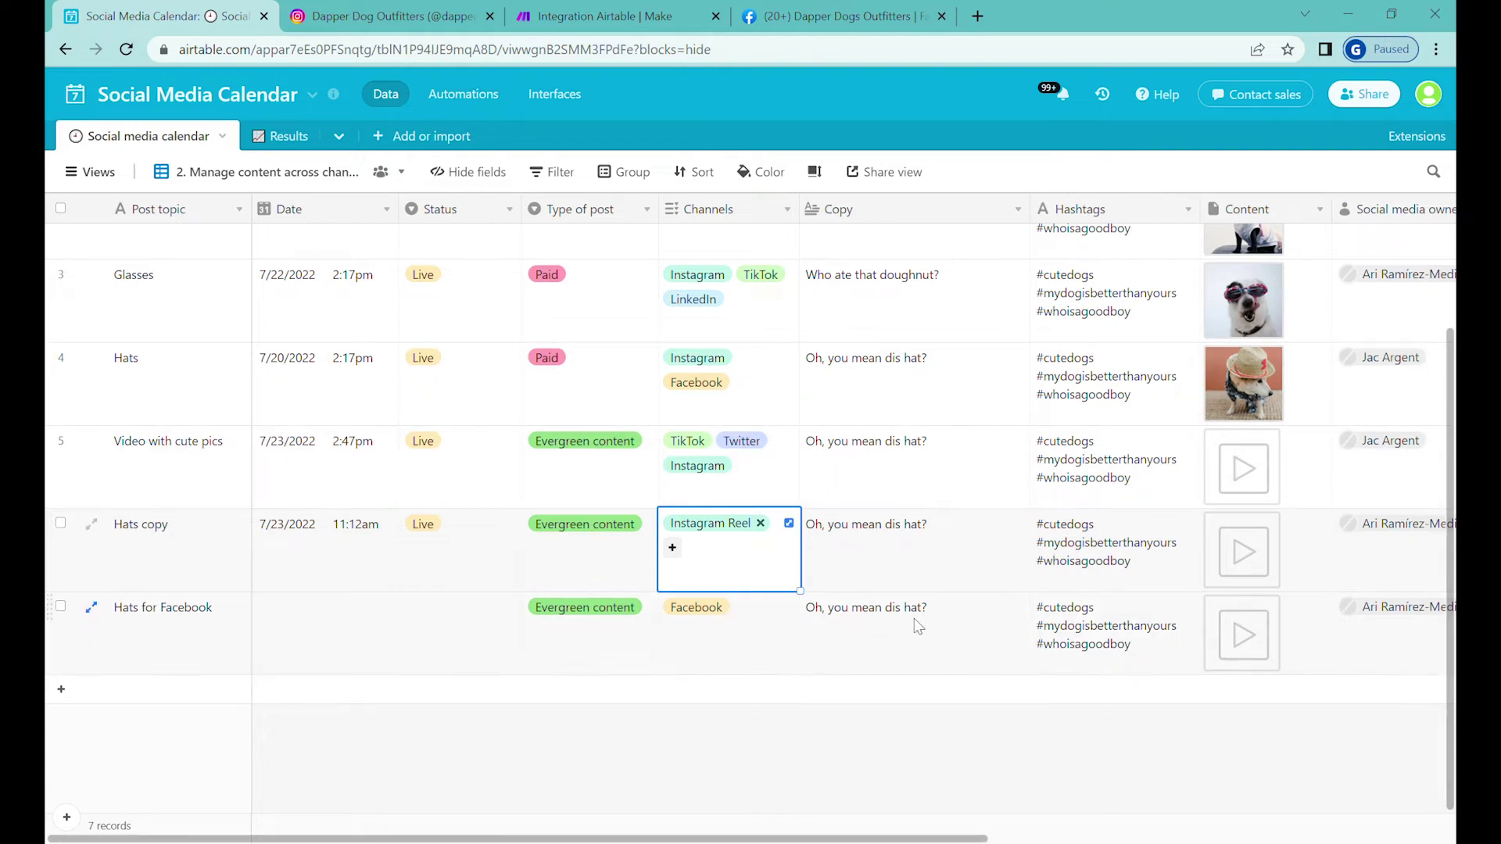
Preview the sale video attached to Hats for Facebook's Content.
{"action": "left_click", "coordinate": [1139, 614]}
{"action": "left_click", "coordinate": [1245, 635]}
{"action": "left_click", "coordinate": [1250, 635]}
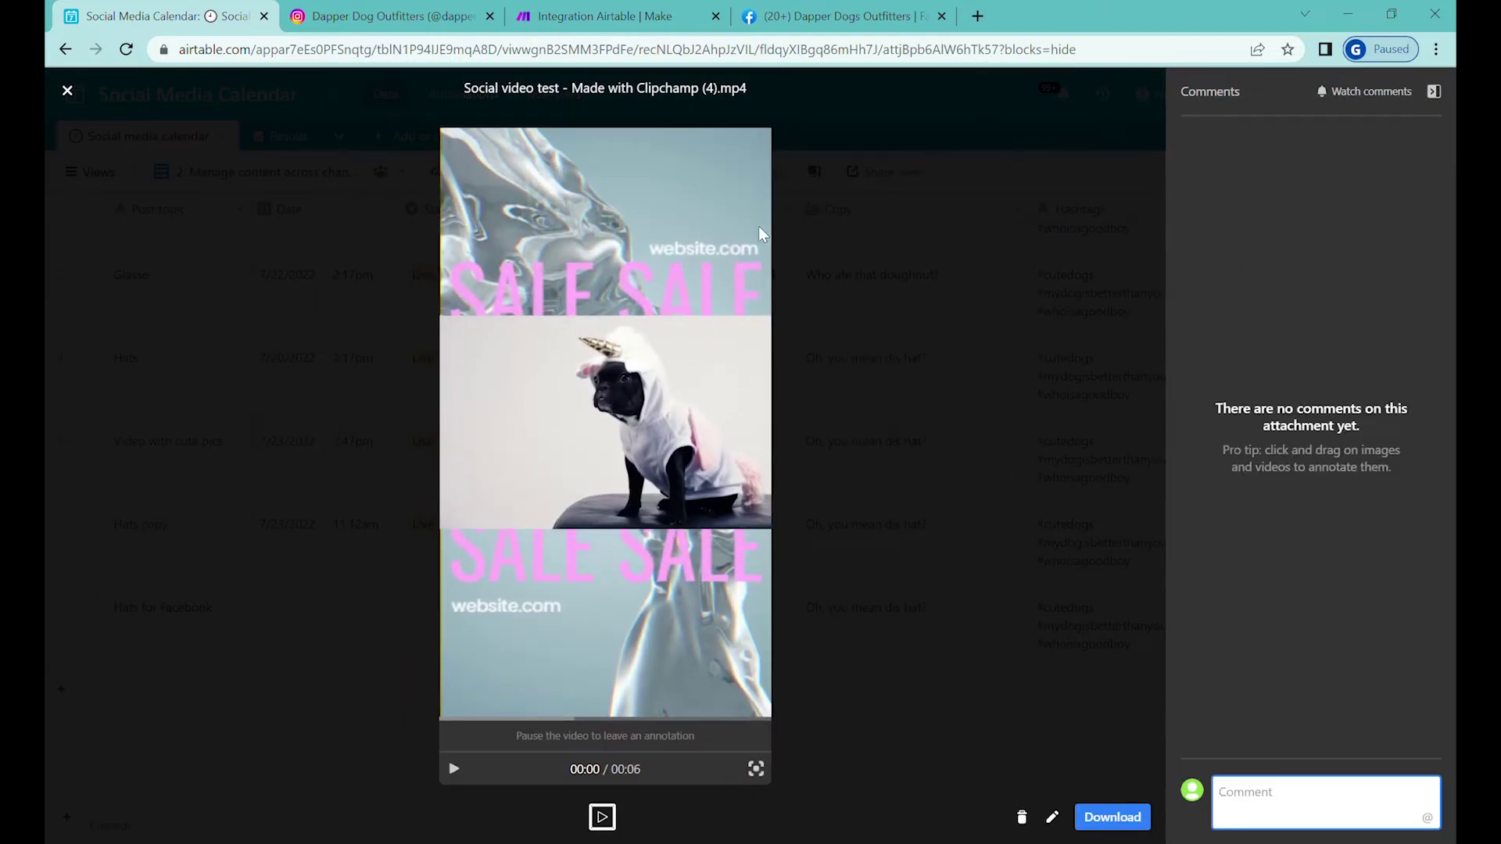
{"action": "left_click", "coordinate": [884, 256]}
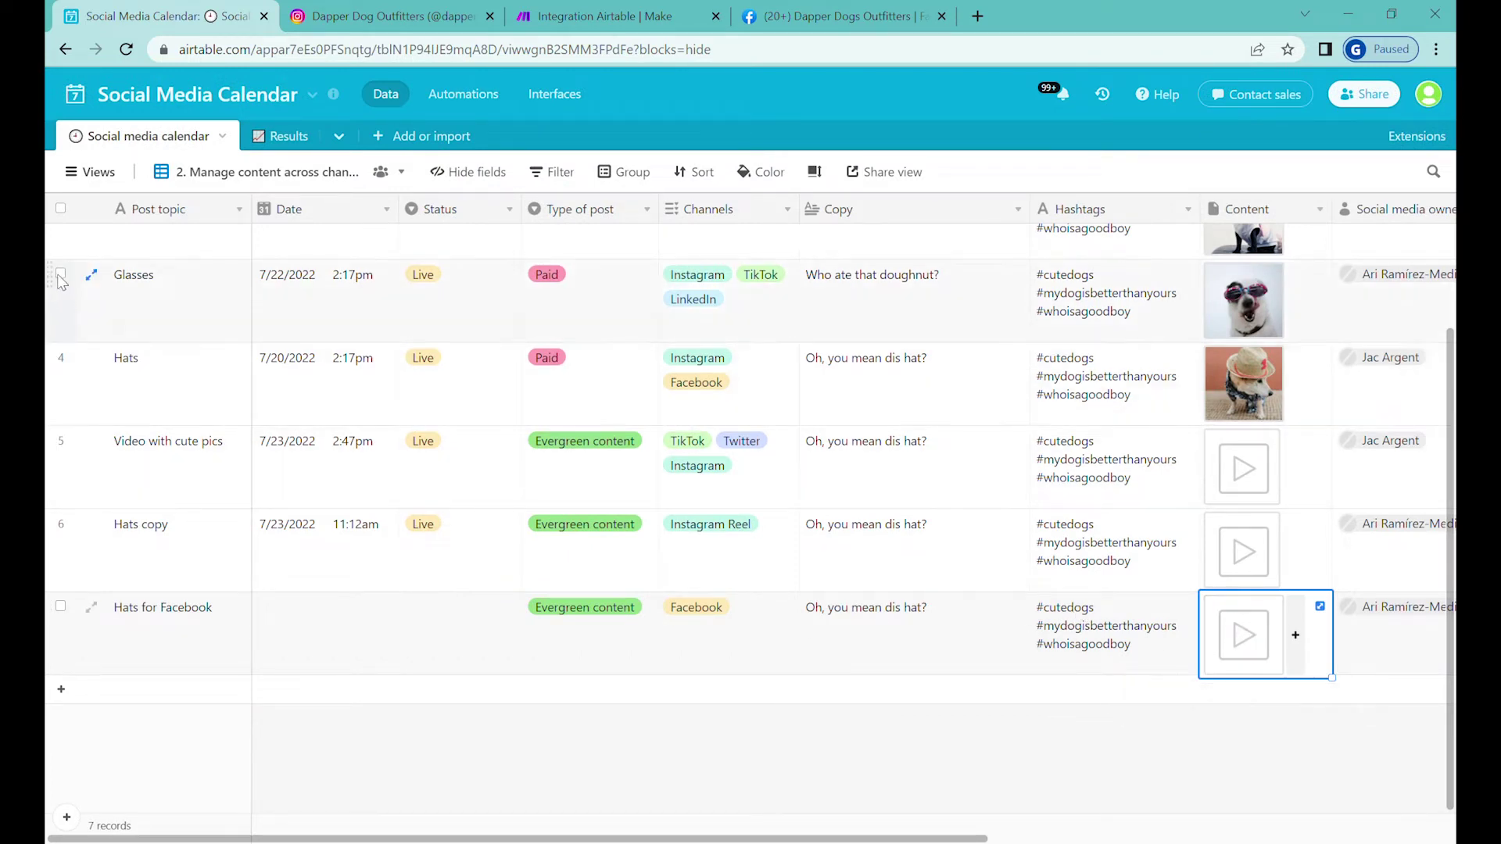
Duplicate Glasses as 'Glasses for Facebook' at the bottom and clear its Date and Status.
{"action": "right_click", "coordinate": [118, 291]}
{"action": "left_click", "coordinate": [168, 372]}
{"action": "left_click_drag", "start_coordinate": [56, 370], "coordinate": [58, 747]}
{"action": "double_click", "coordinate": [176, 699]}
{"action": "left_click_drag", "start_coordinate": [157, 692], "coordinate": [479, 724]}
{"action": "type", "text": "fo"}
{"action": "key", "text": "Delete"}
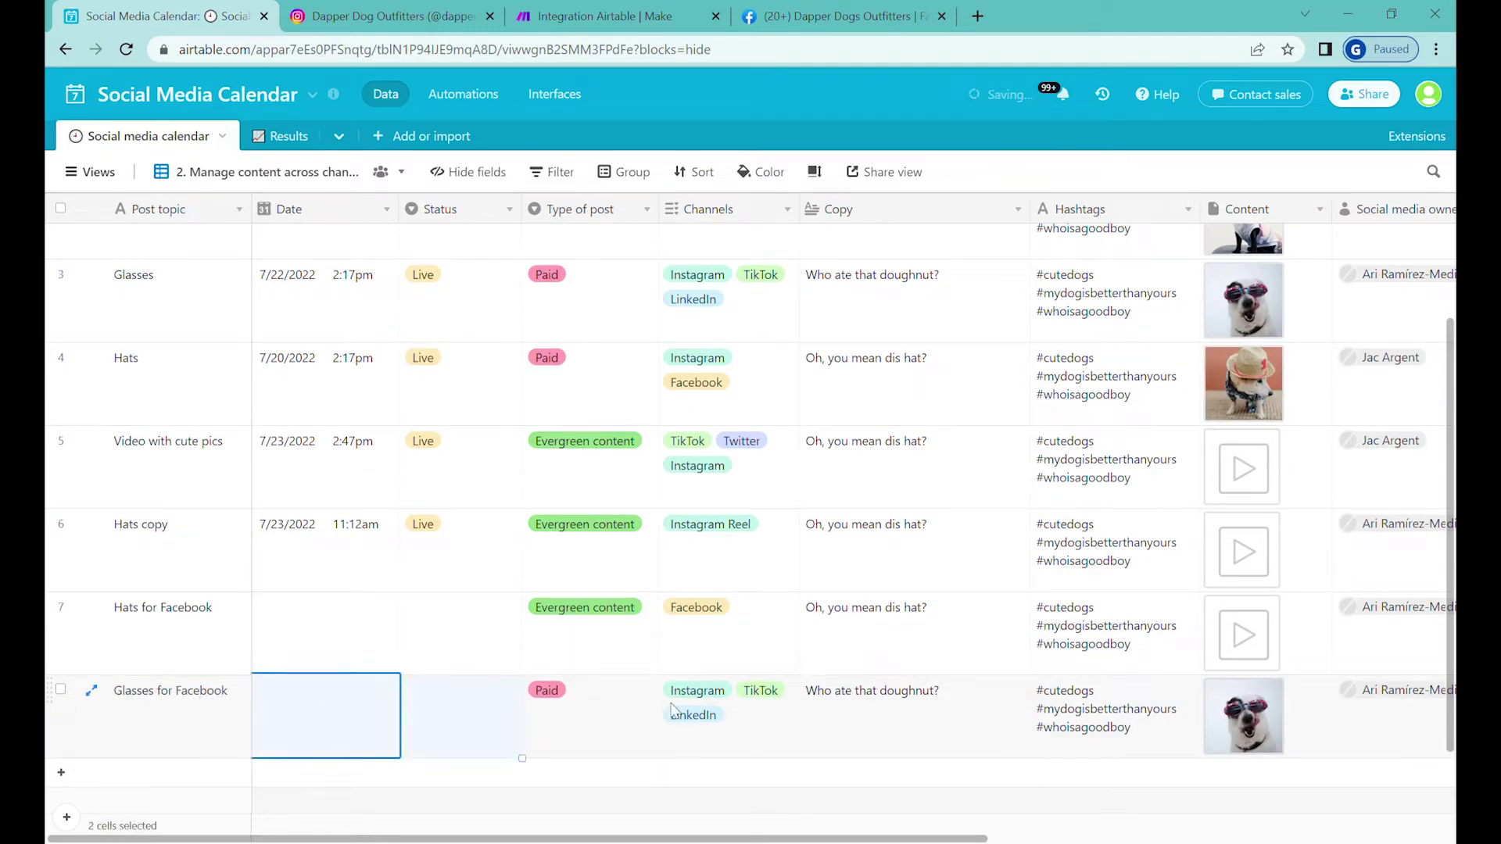
Set Glasses for Facebook's Channels to Facebook only.
{"action": "left_click", "coordinate": [727, 727]}
{"action": "key", "text": "Delete"}
{"action": "left_click", "coordinate": [674, 690]}
{"action": "left_click", "coordinate": [738, 616]}
{"action": "left_click", "coordinate": [837, 710]}
{"action": "left_click", "coordinate": [733, 721]}
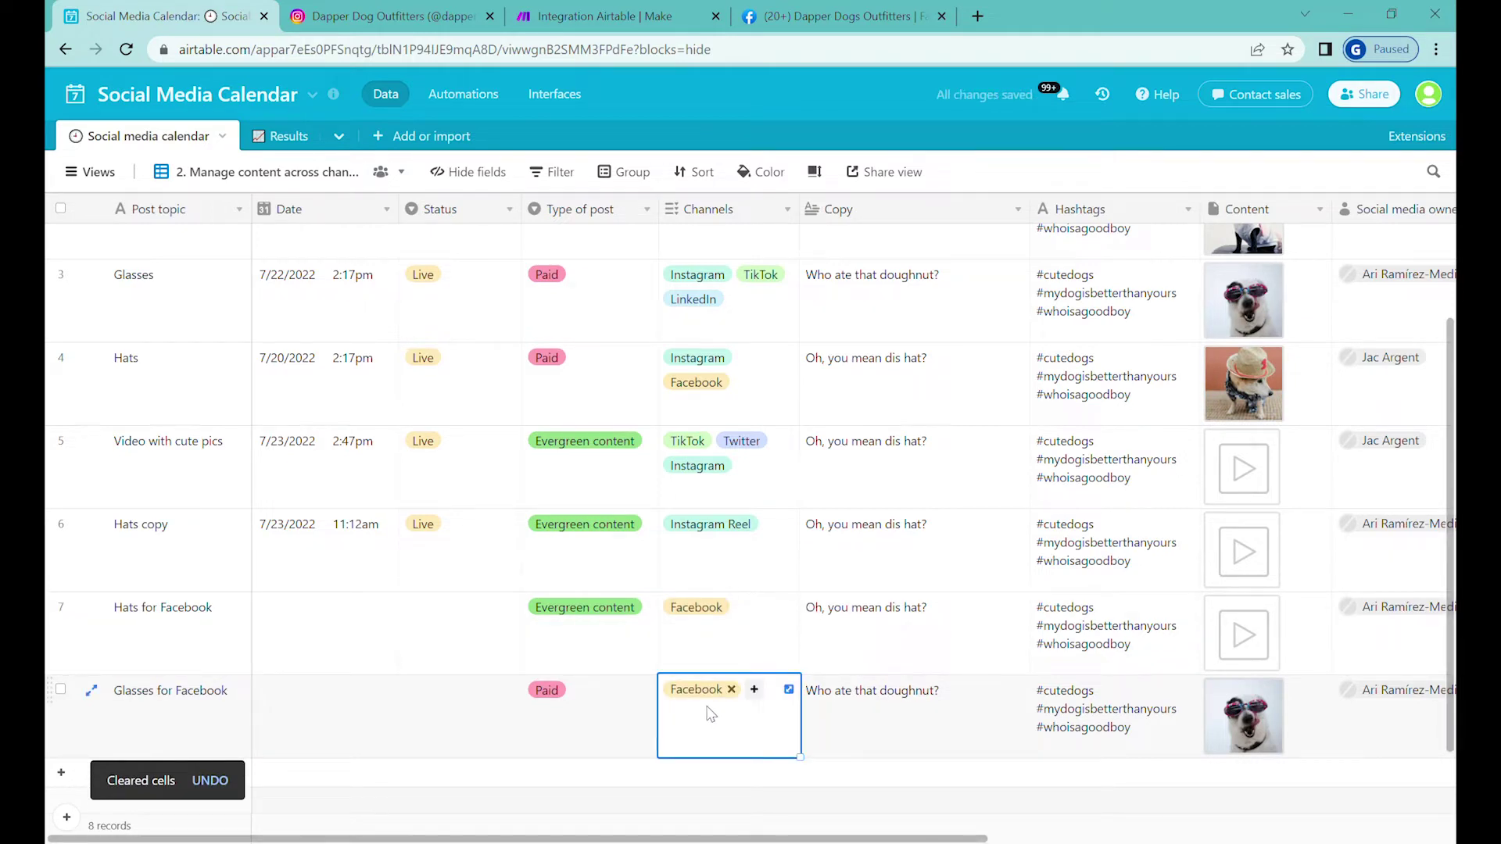
Inspect the Only pictures route filter in the Make scenario without changing it.
{"action": "left_click", "coordinate": [602, 16]}
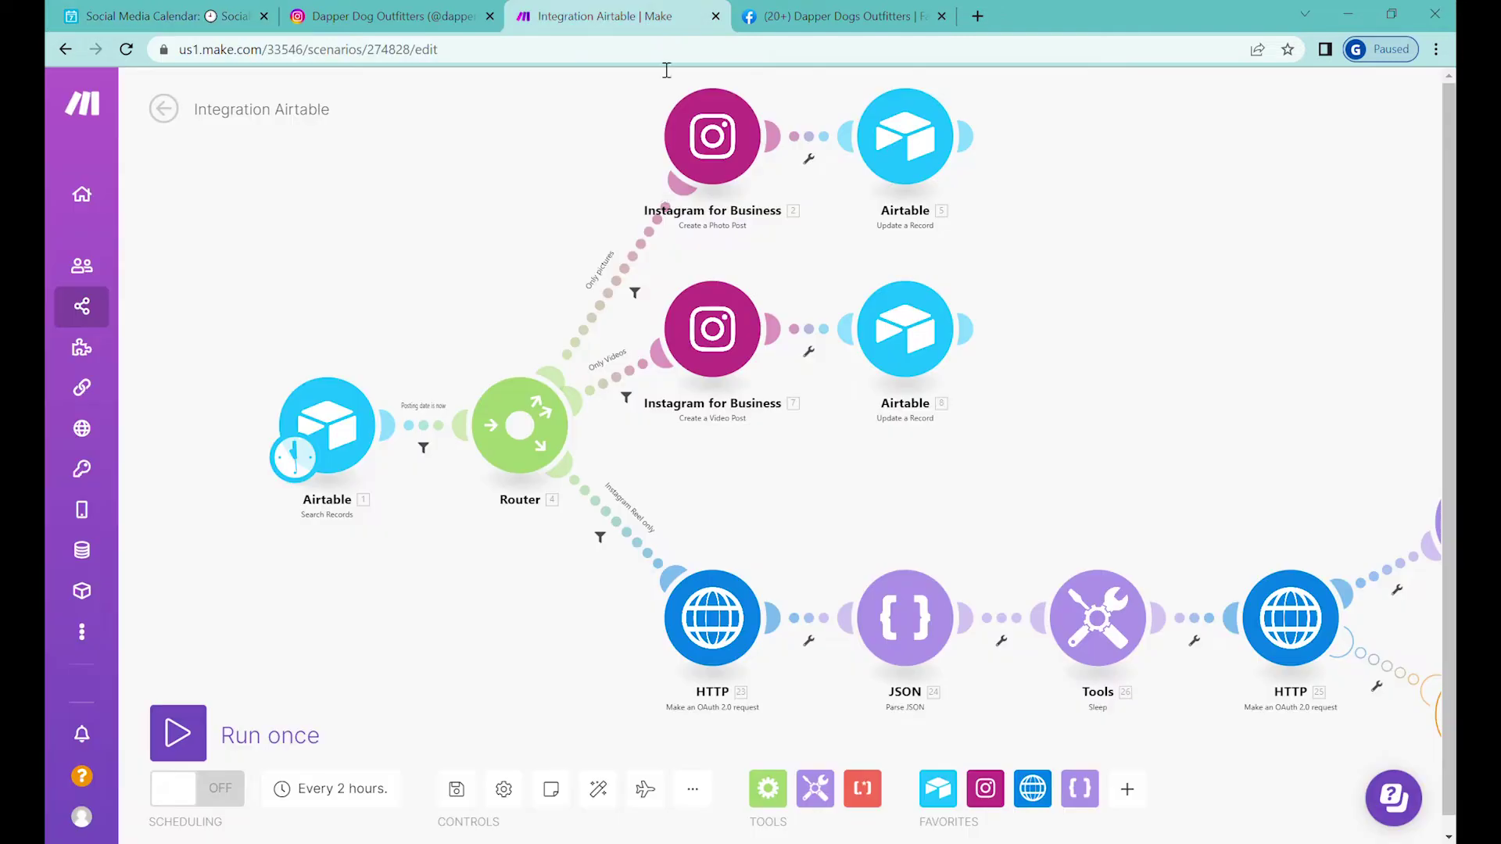
{"action": "scroll", "coordinate": [804, 409], "scroll_direction": "down", "scroll_amount": 2}
{"action": "left_click", "coordinate": [628, 219]}
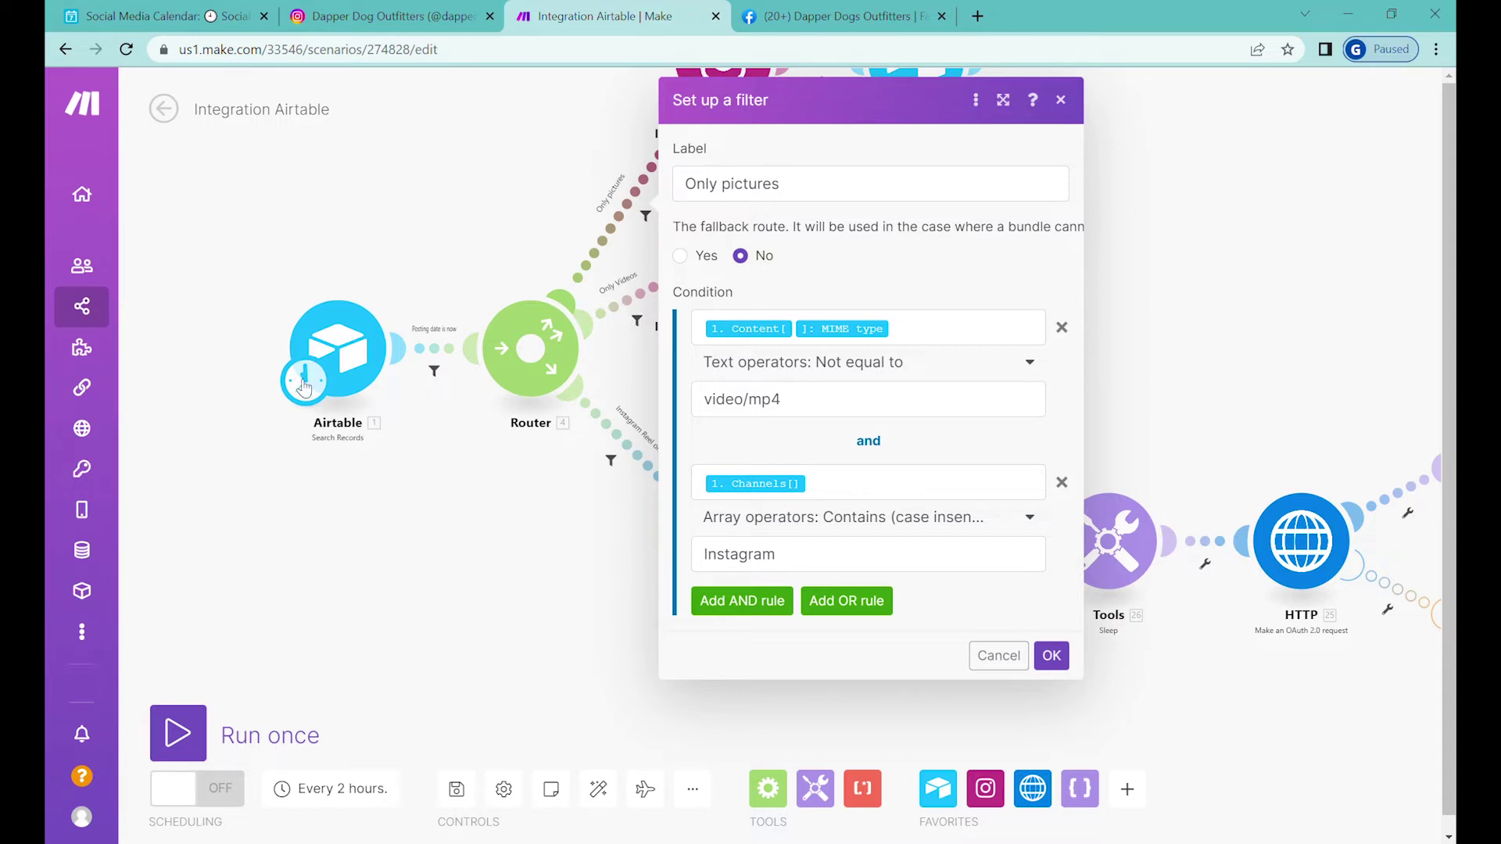
{"action": "left_click", "coordinate": [1014, 655]}
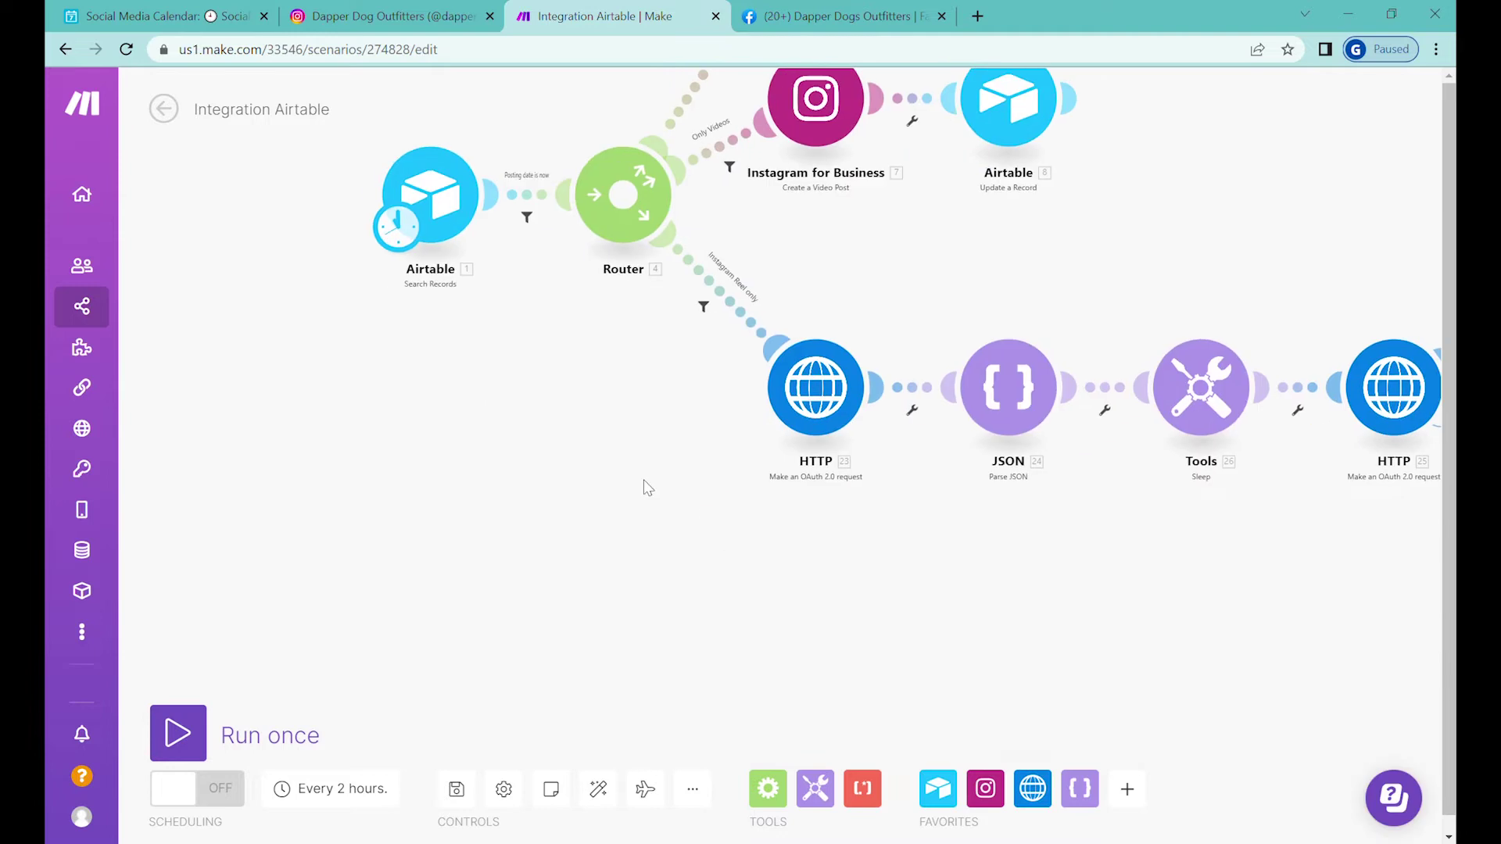
Add a Facebook Pages Upload a Video module on a new route below the Router.
{"action": "left_click", "coordinate": [1126, 786]}
{"action": "type", "text": "face"}
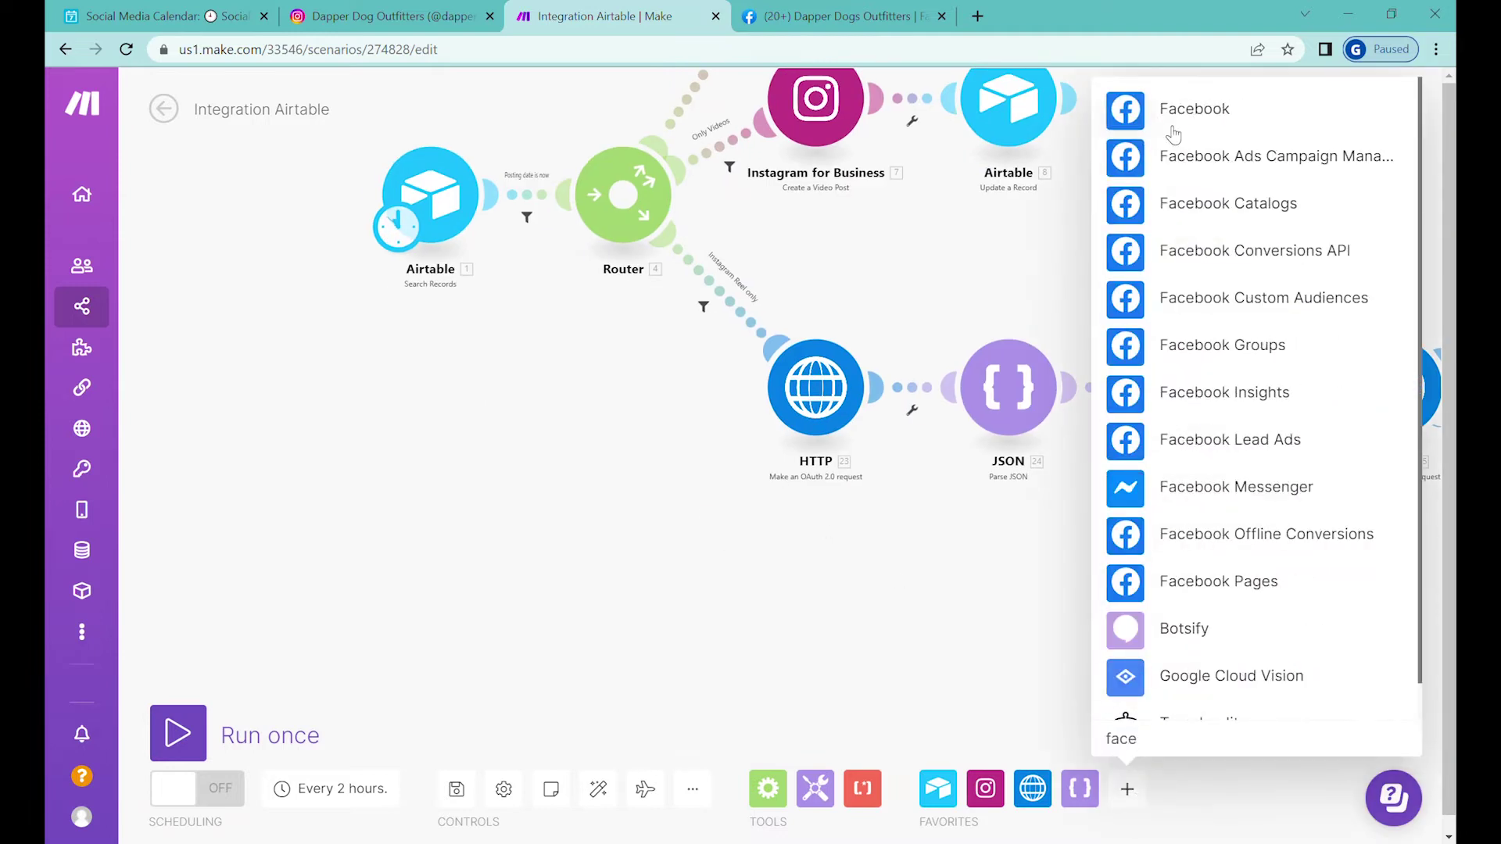
{"action": "left_click", "coordinate": [1194, 582]}
{"action": "scroll", "coordinate": [1196, 598], "scroll_direction": "down", "scroll_amount": 3}
{"action": "left_click", "coordinate": [1198, 610]}
{"action": "left_click", "coordinate": [861, 620]}
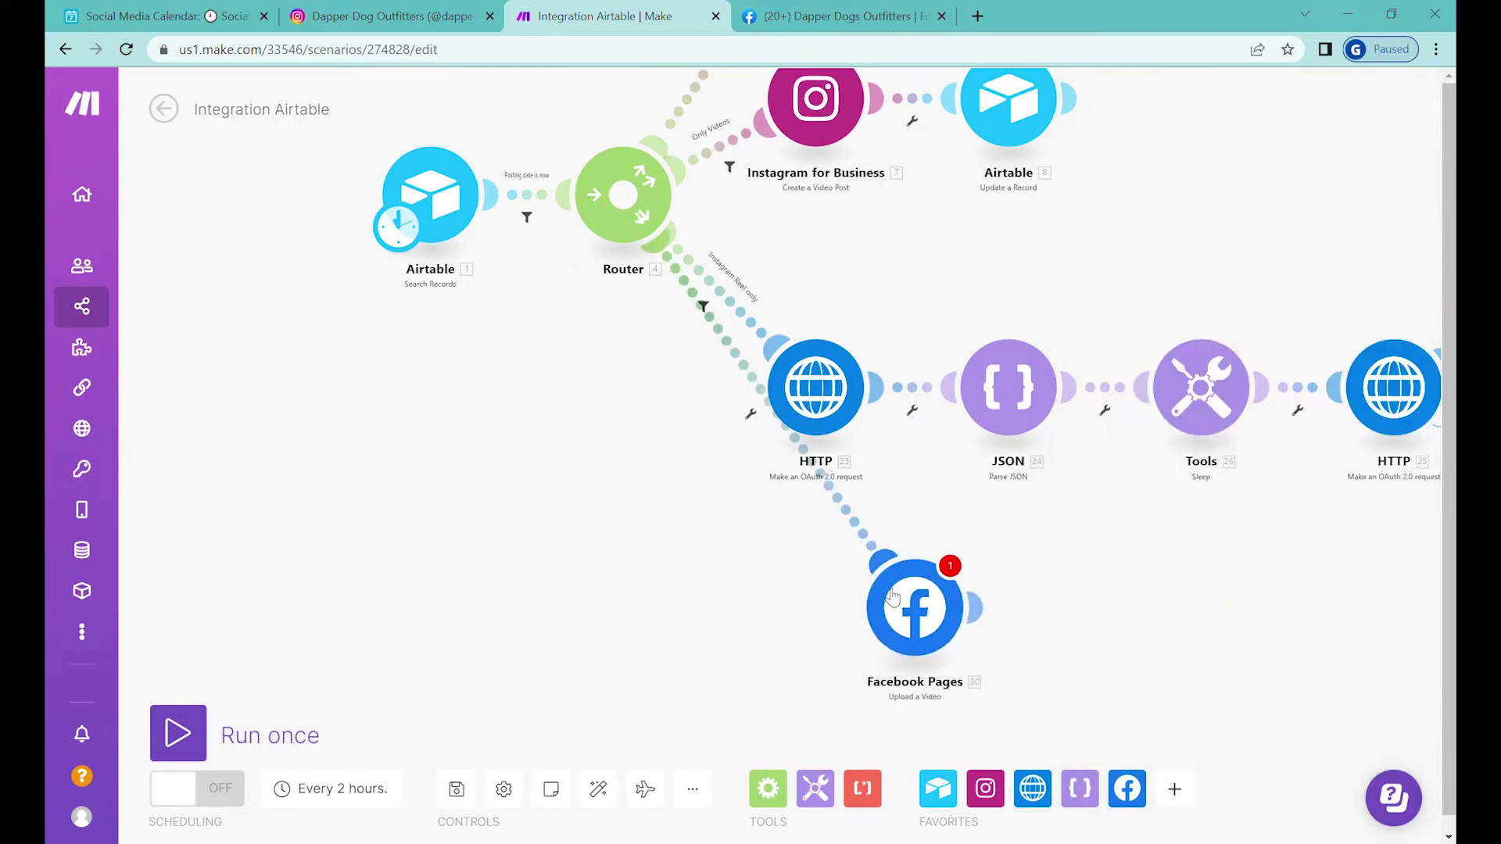
{"action": "left_click_drag", "start_coordinate": [857, 617], "coordinate": [650, 619]}
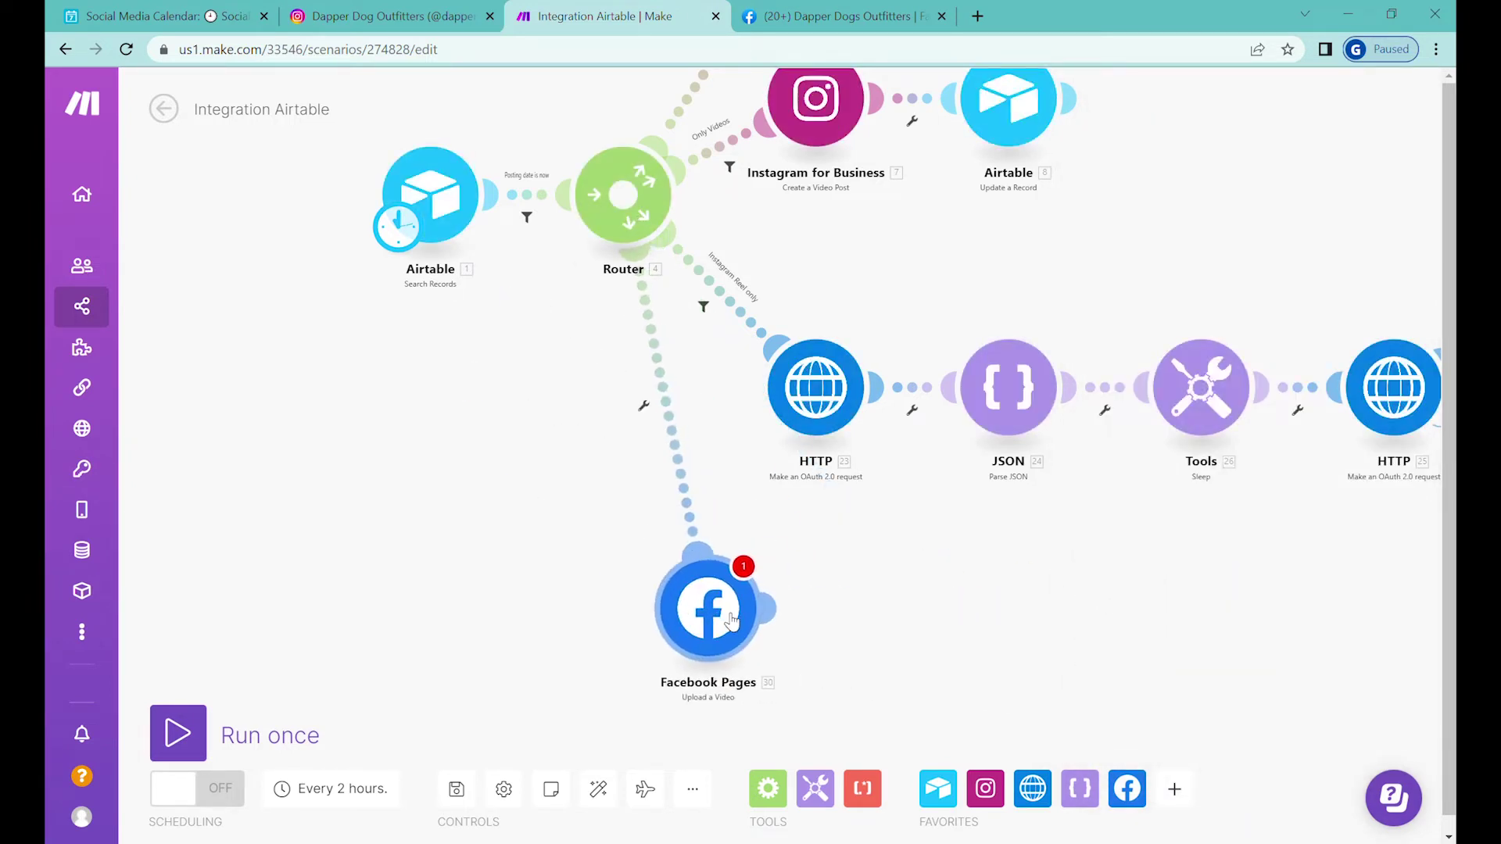
Set the Facebook Pages module to download a video from URL on the Dapper Dogs Outfitters (San Francisco) page.
{"action": "left_click", "coordinate": [733, 618]}
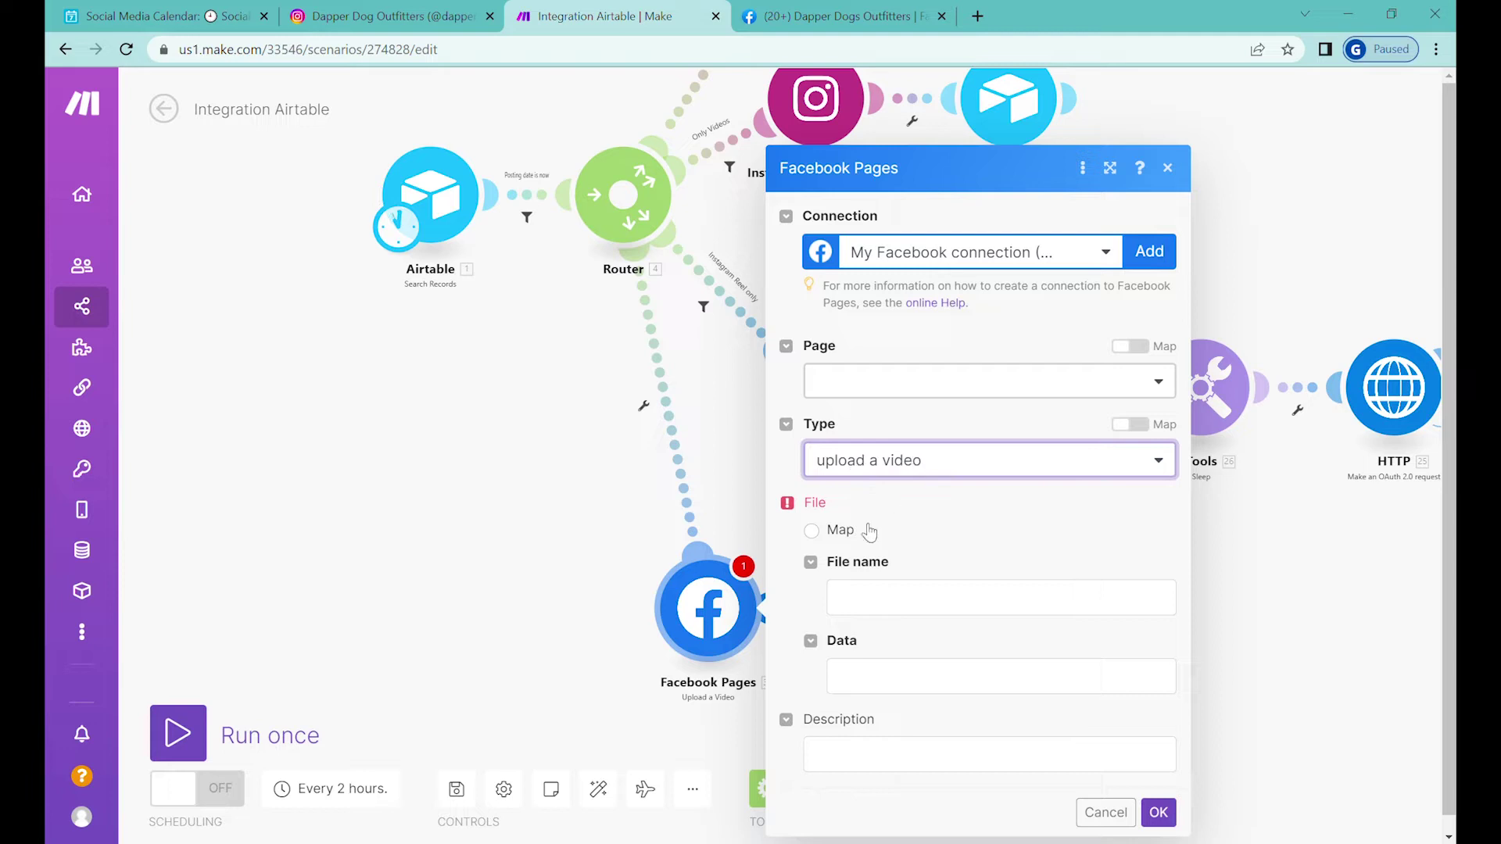
{"action": "left_click", "coordinate": [840, 534]}
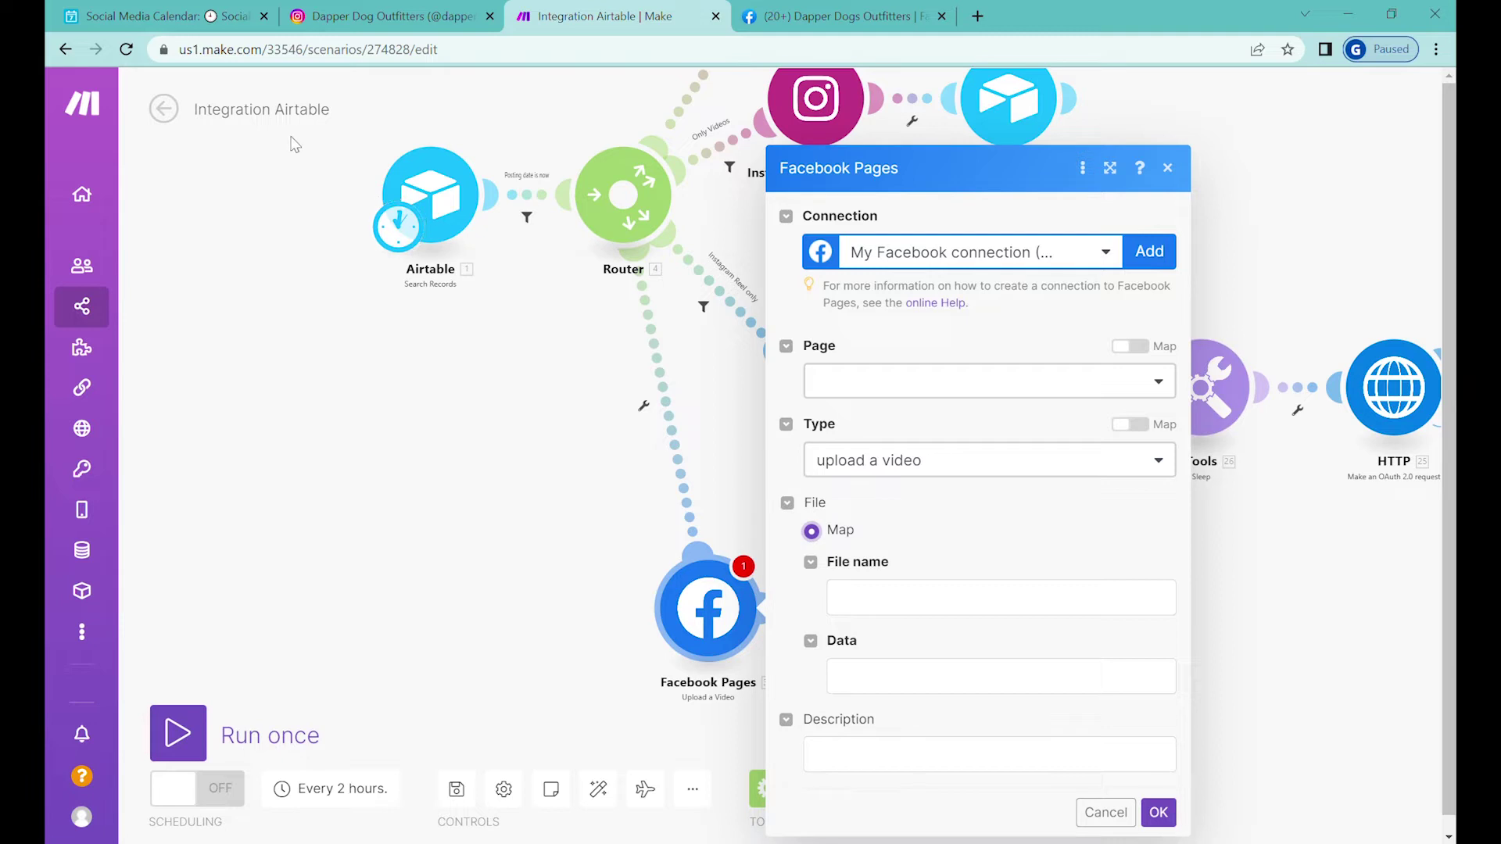
{"action": "left_click", "coordinate": [938, 468]}
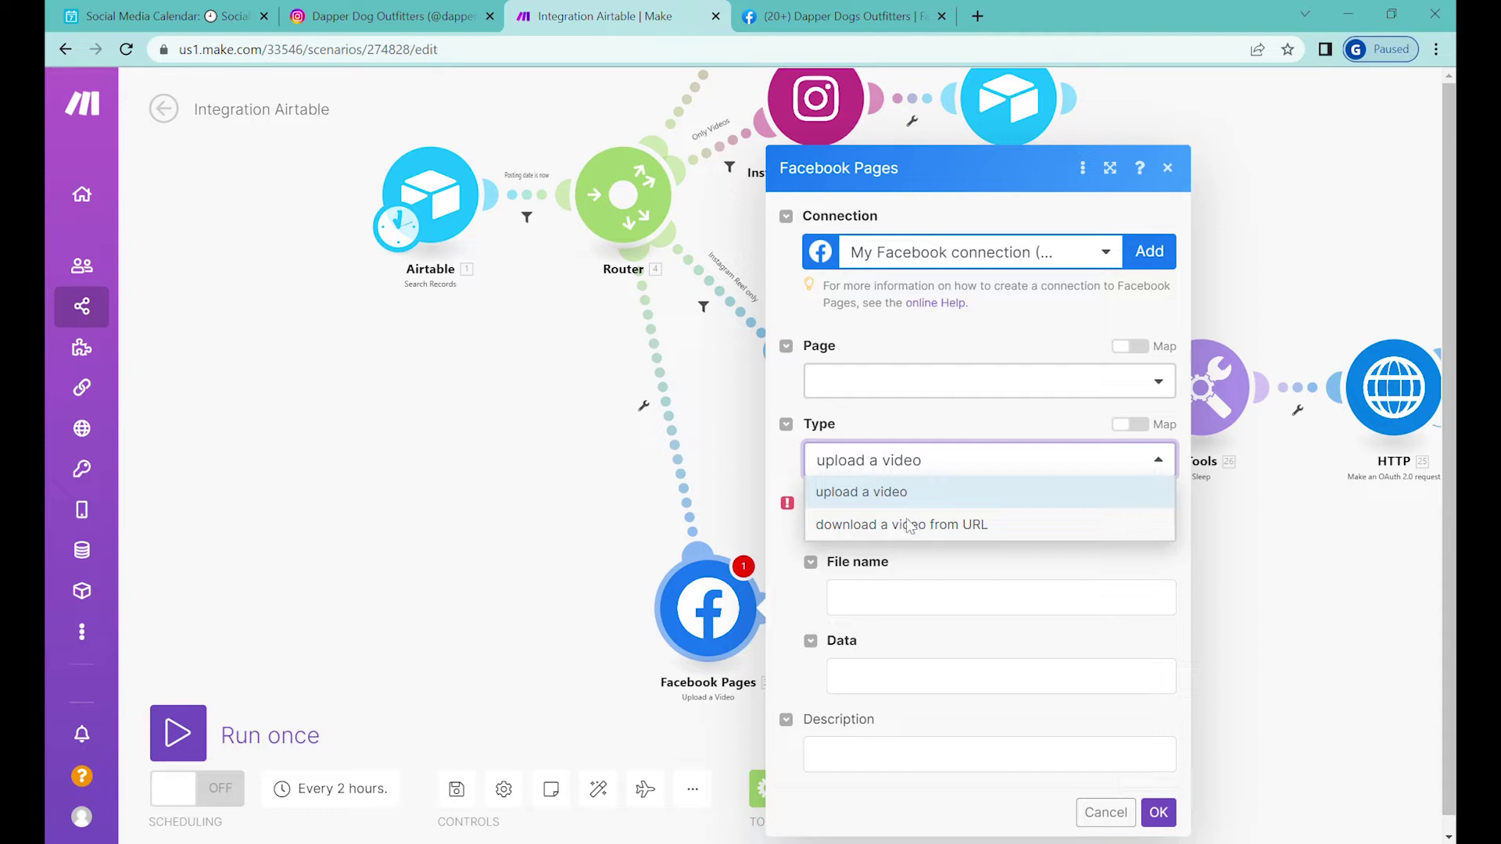
{"action": "left_click", "coordinate": [921, 528]}
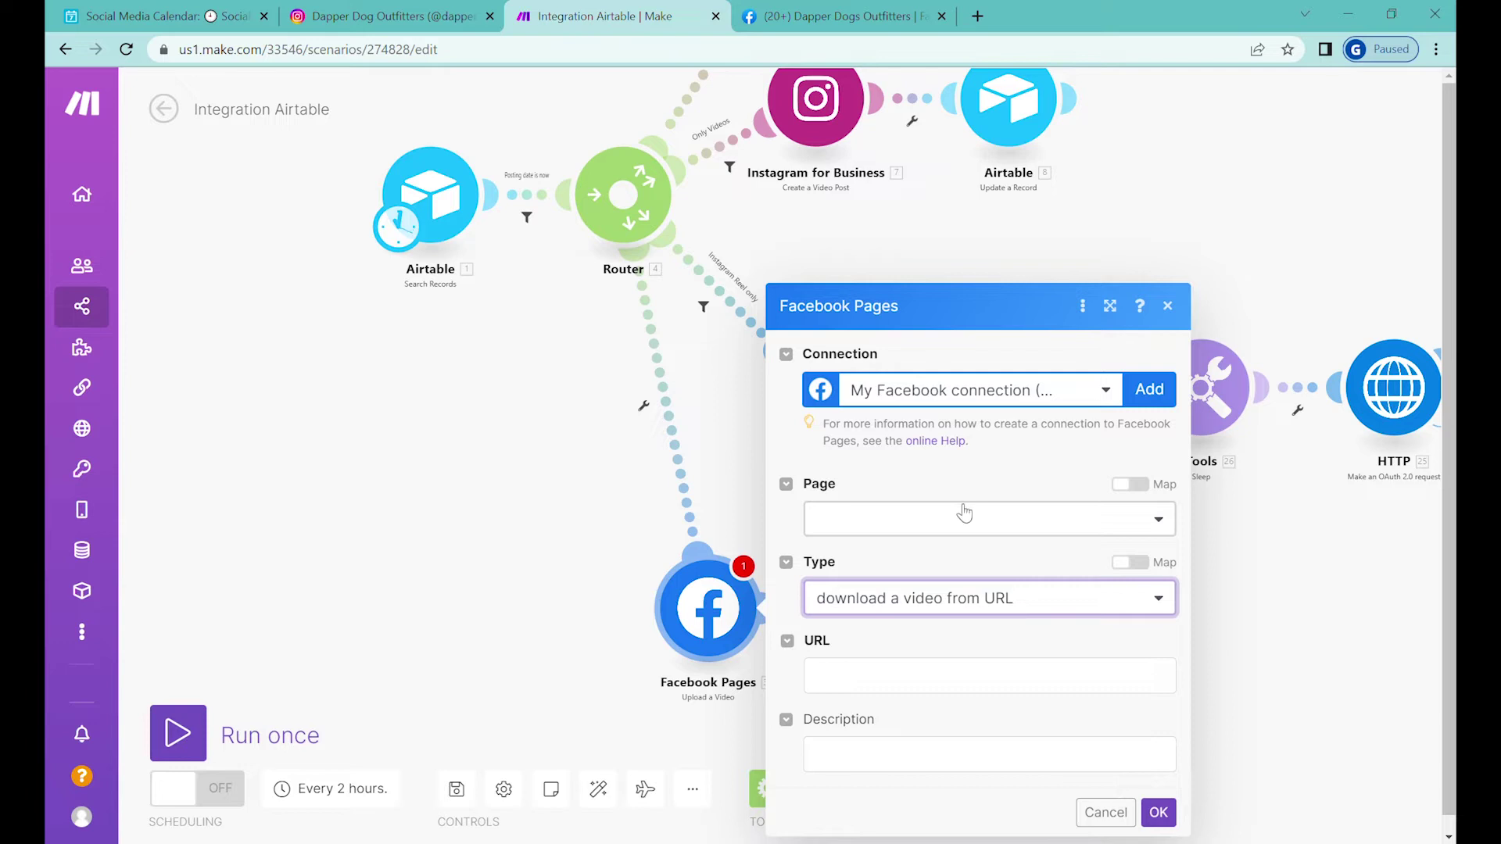
{"action": "left_click", "coordinate": [964, 518]}
{"action": "left_click", "coordinate": [962, 616]}
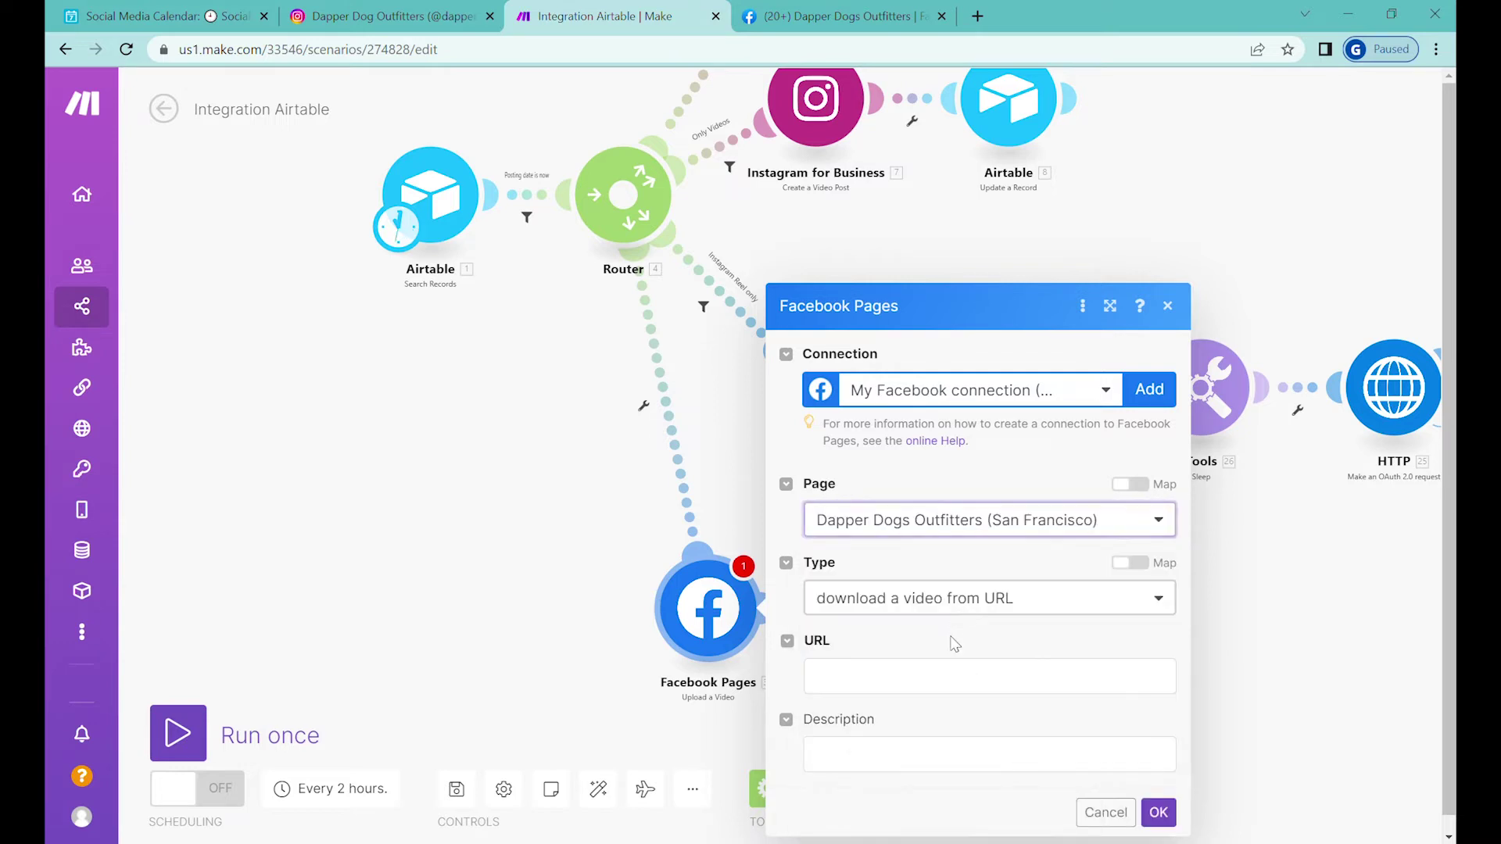
Map the video URL to the Airtable Content URL and the Description to the post Copy.
{"action": "left_click", "coordinate": [928, 681]}
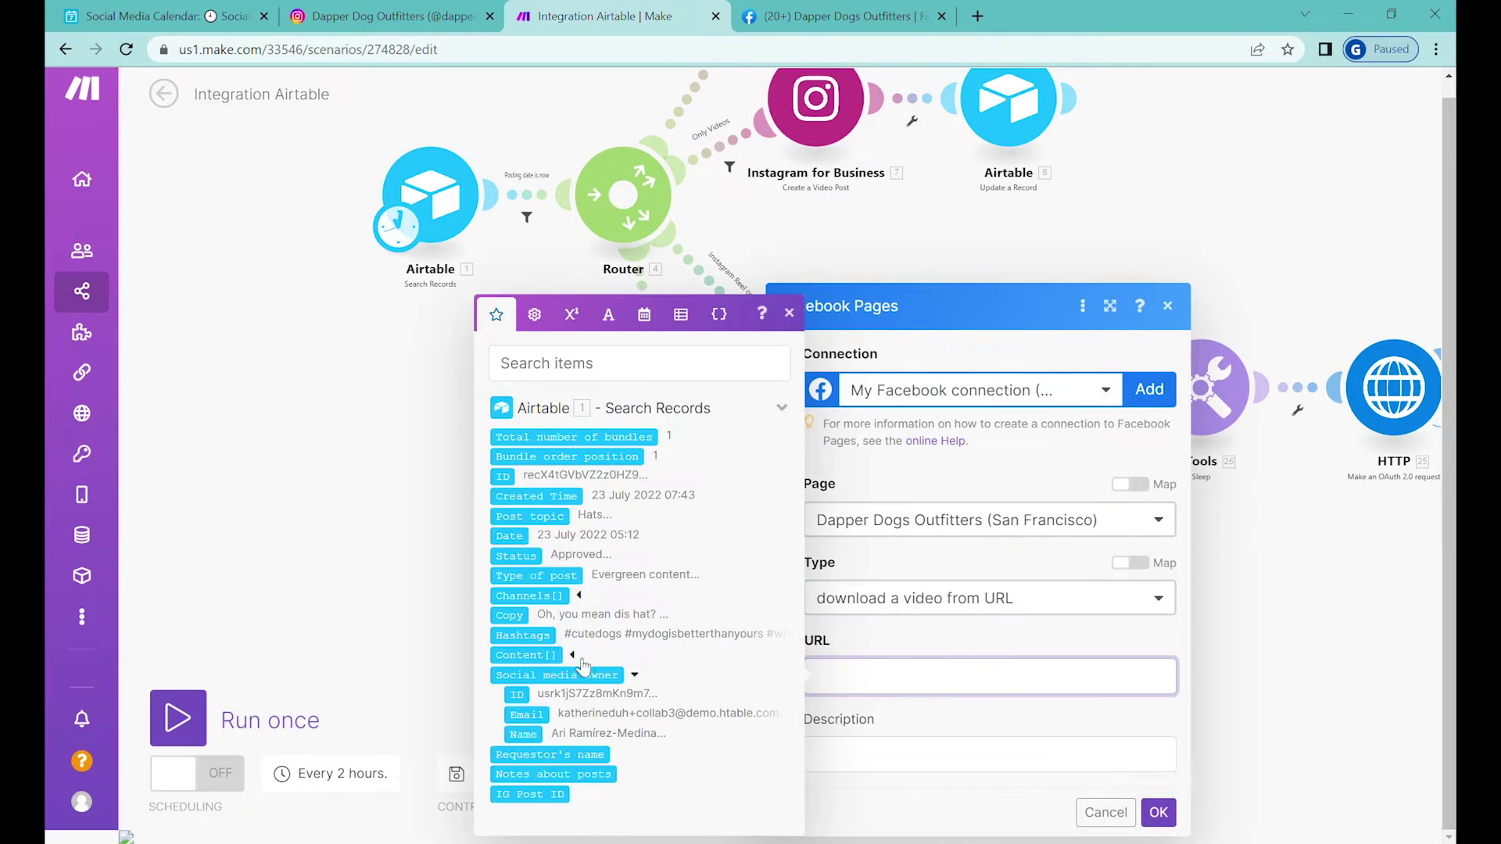
{"action": "left_click", "coordinate": [573, 655]}
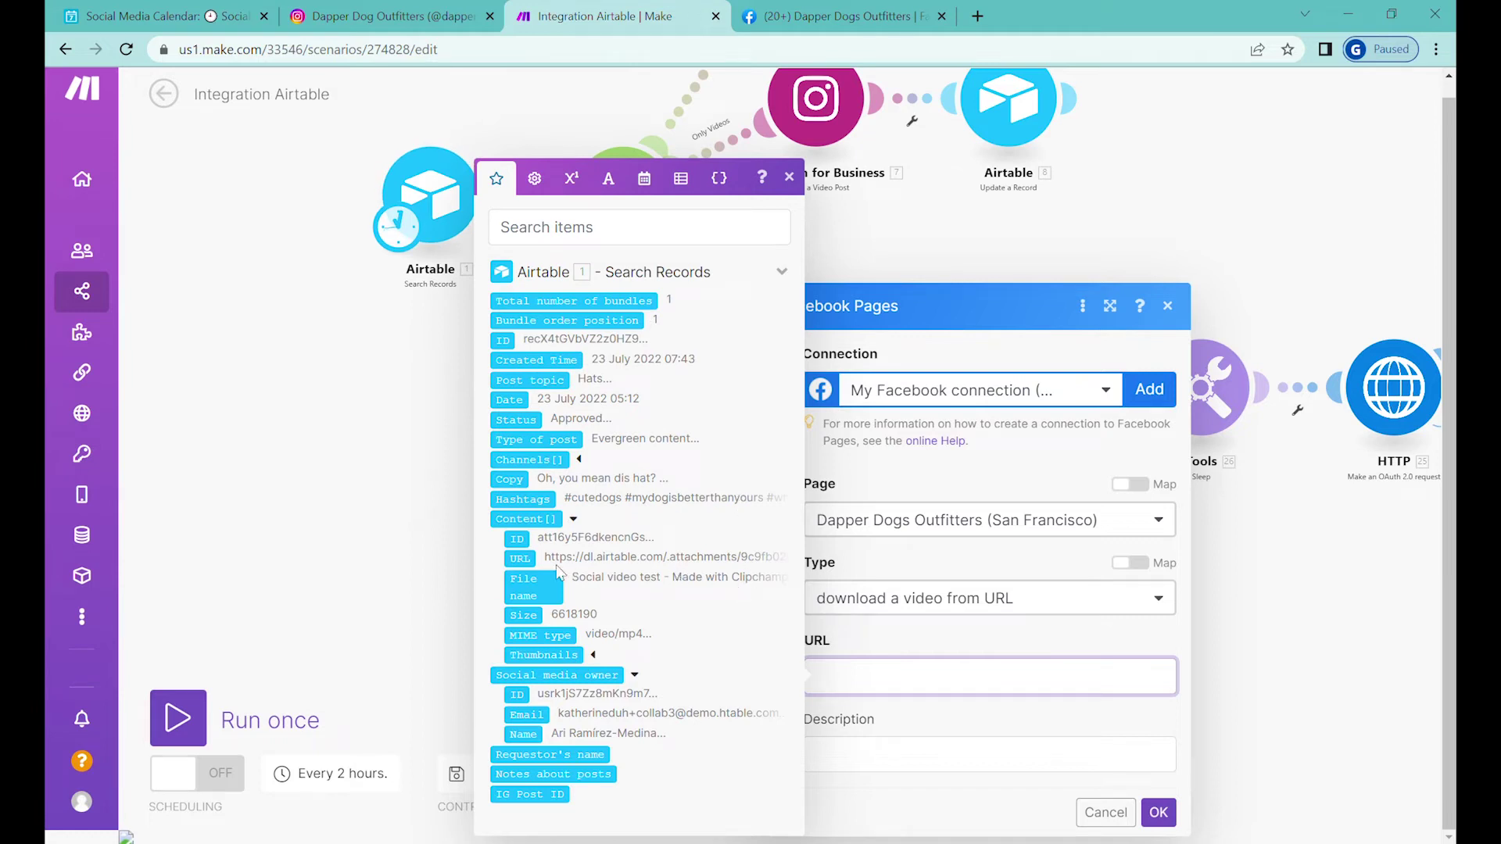
{"action": "left_click", "coordinate": [520, 558]}
{"action": "left_click", "coordinate": [879, 757]}
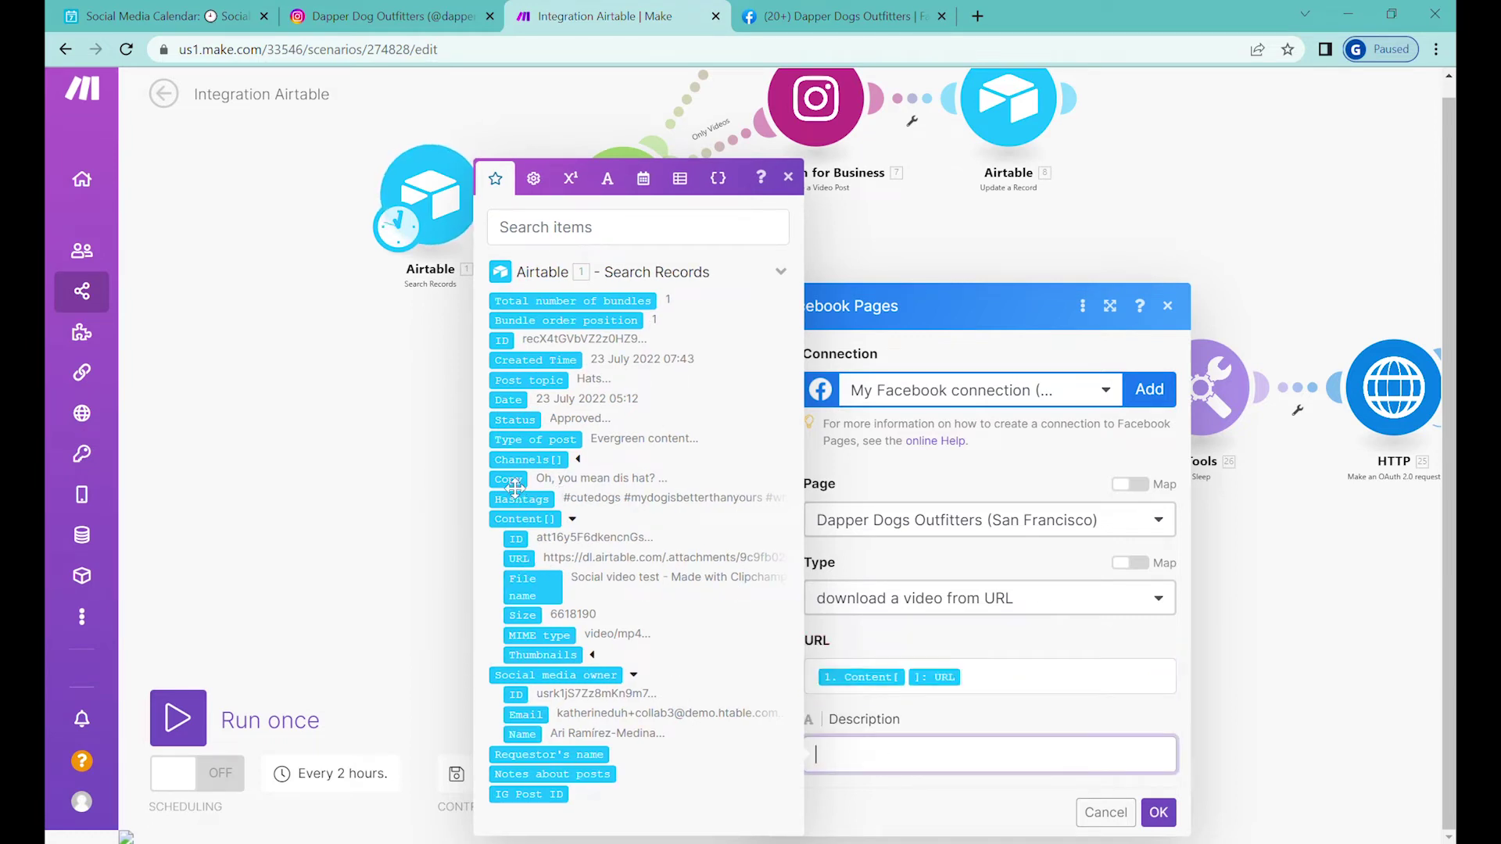
{"action": "left_click", "coordinate": [508, 479]}
{"action": "key", "text": "Return"}
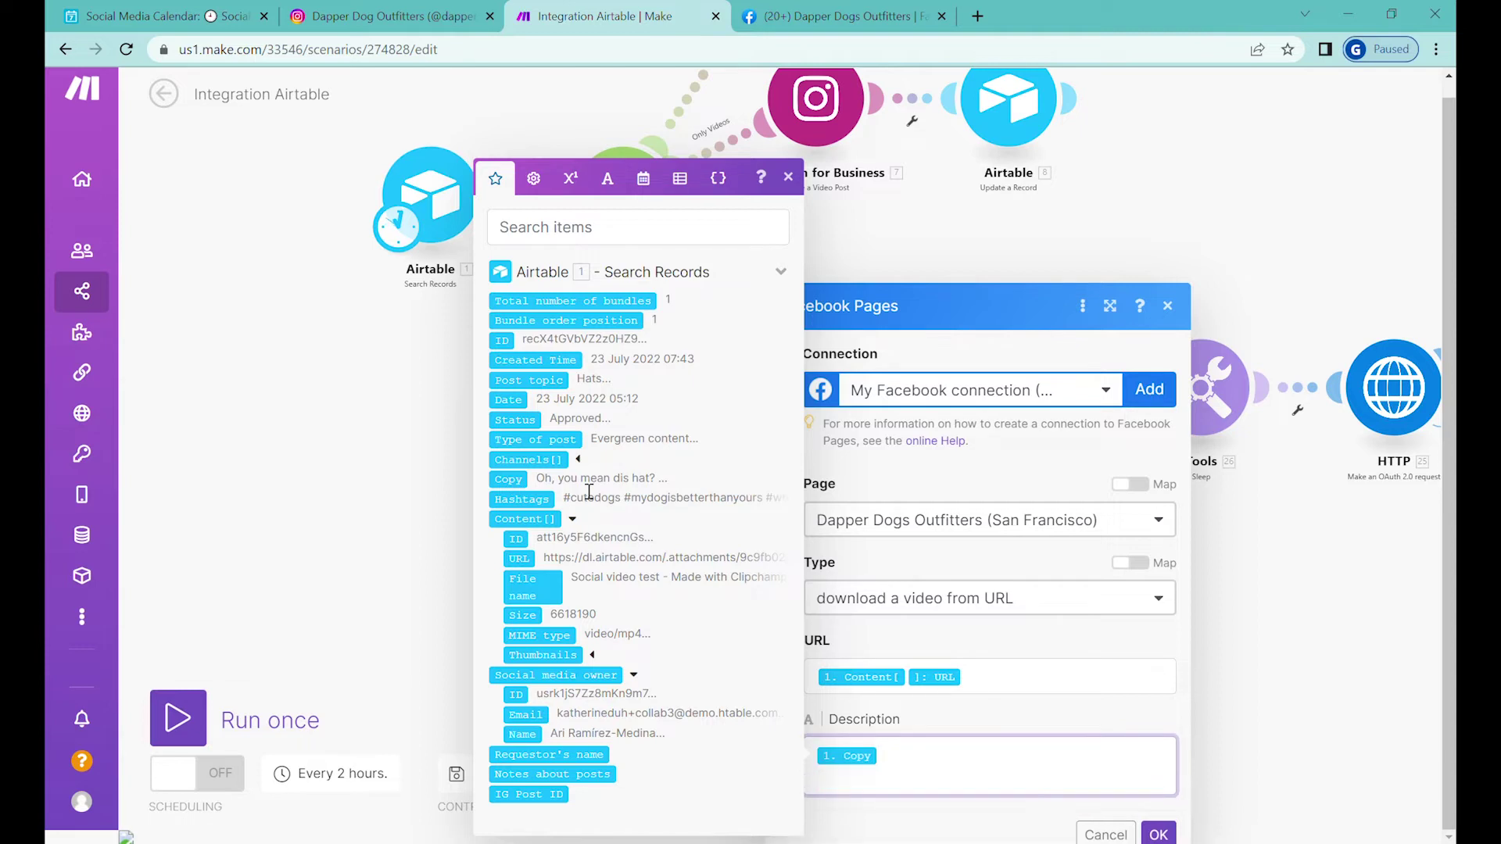
Add Hashtags to the description, save, and copy video/mp4 from the Only Videos filter.
{"action": "left_click", "coordinate": [553, 504]}
{"action": "left_click", "coordinate": [1159, 833]}
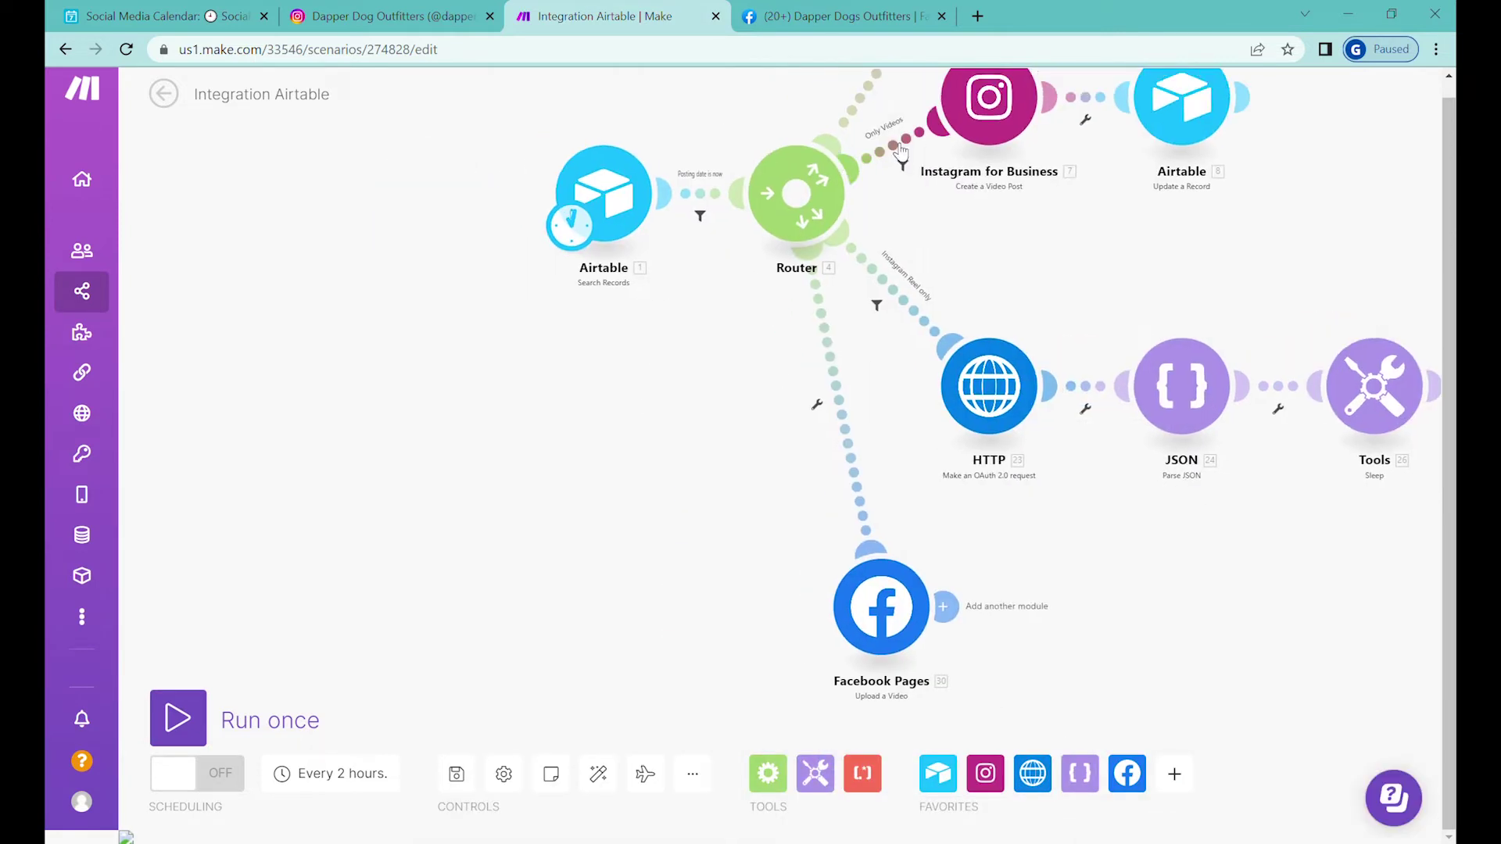
{"action": "left_click", "coordinate": [923, 161]}
{"action": "left_click_drag", "start_coordinate": [1108, 403], "coordinate": [951, 399]}
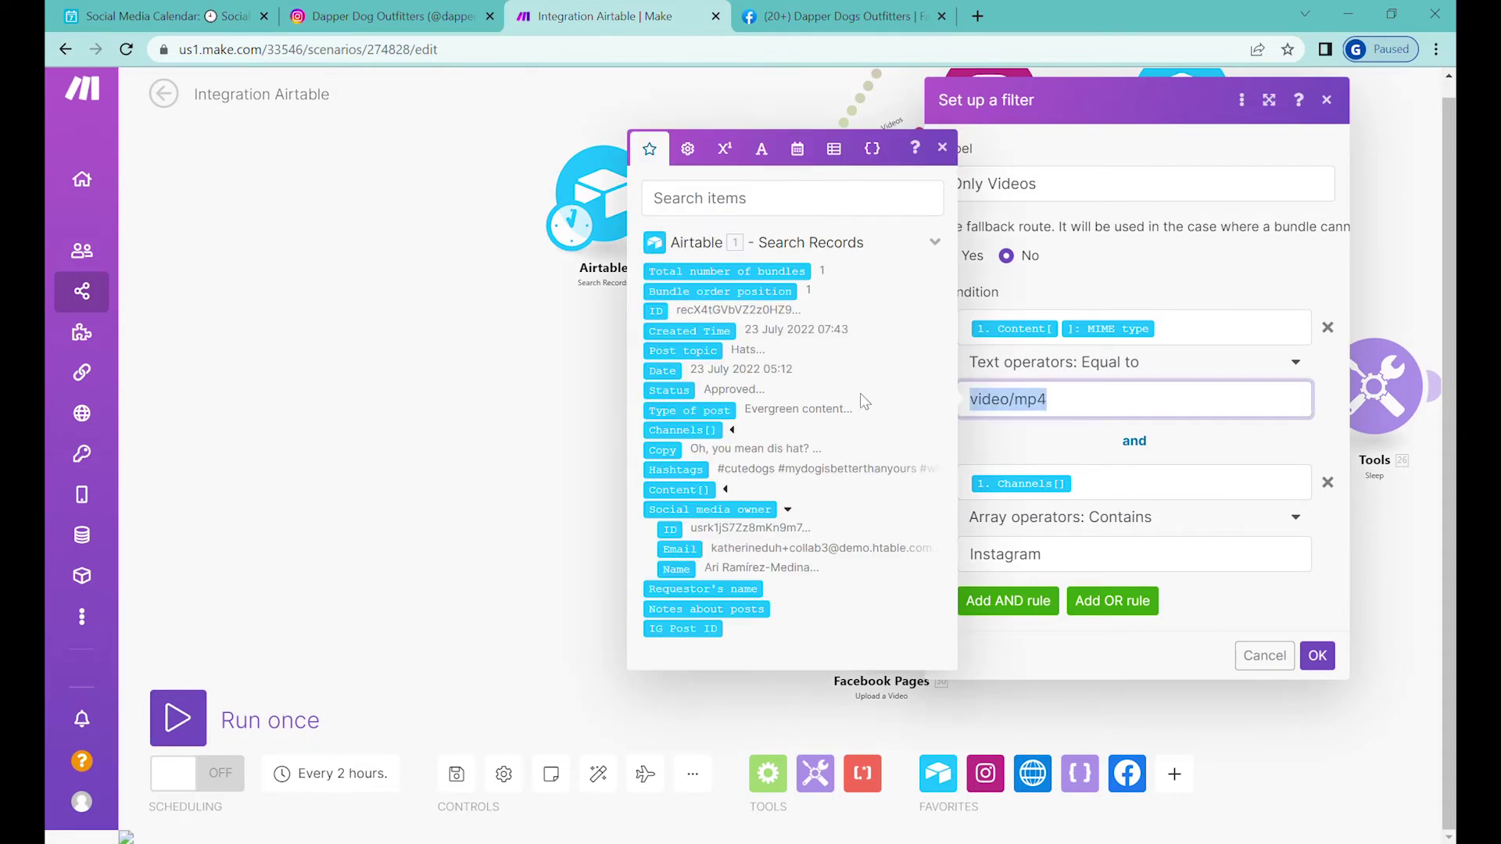
{"action": "key", "text": "Escape"}
{"action": "left_click", "coordinate": [830, 422]}
Create a 'Facebook and video' route filter requiring Content MIME type equals video/mp4.
{"action": "left_click", "coordinate": [982, 505]}
{"action": "key", "text": "ctrl+v"}
{"action": "left_click", "coordinate": [991, 432]}
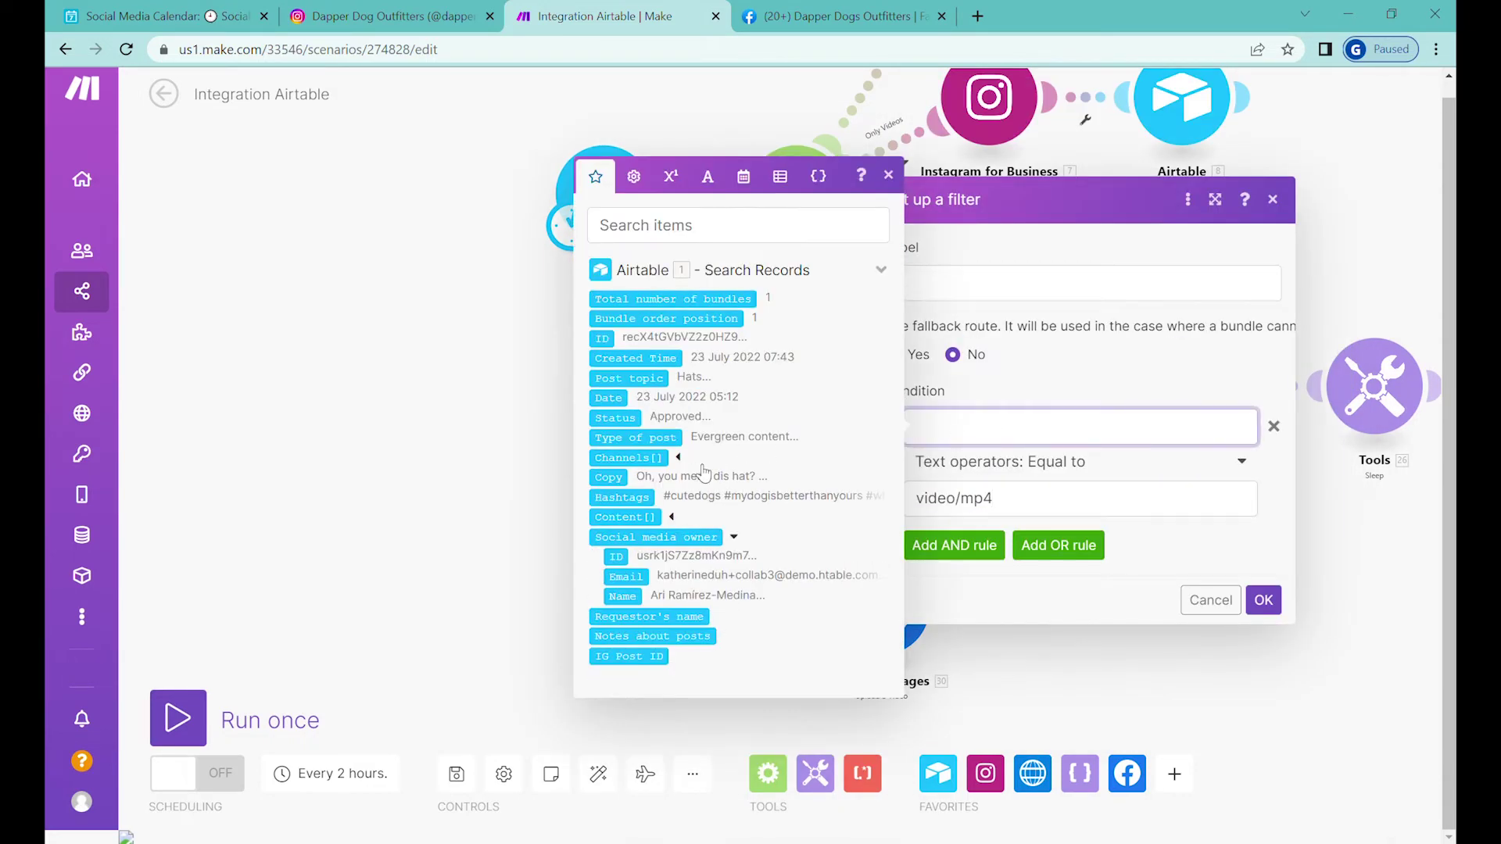
{"action": "left_click", "coordinate": [671, 517]}
{"action": "left_click", "coordinate": [640, 565]}
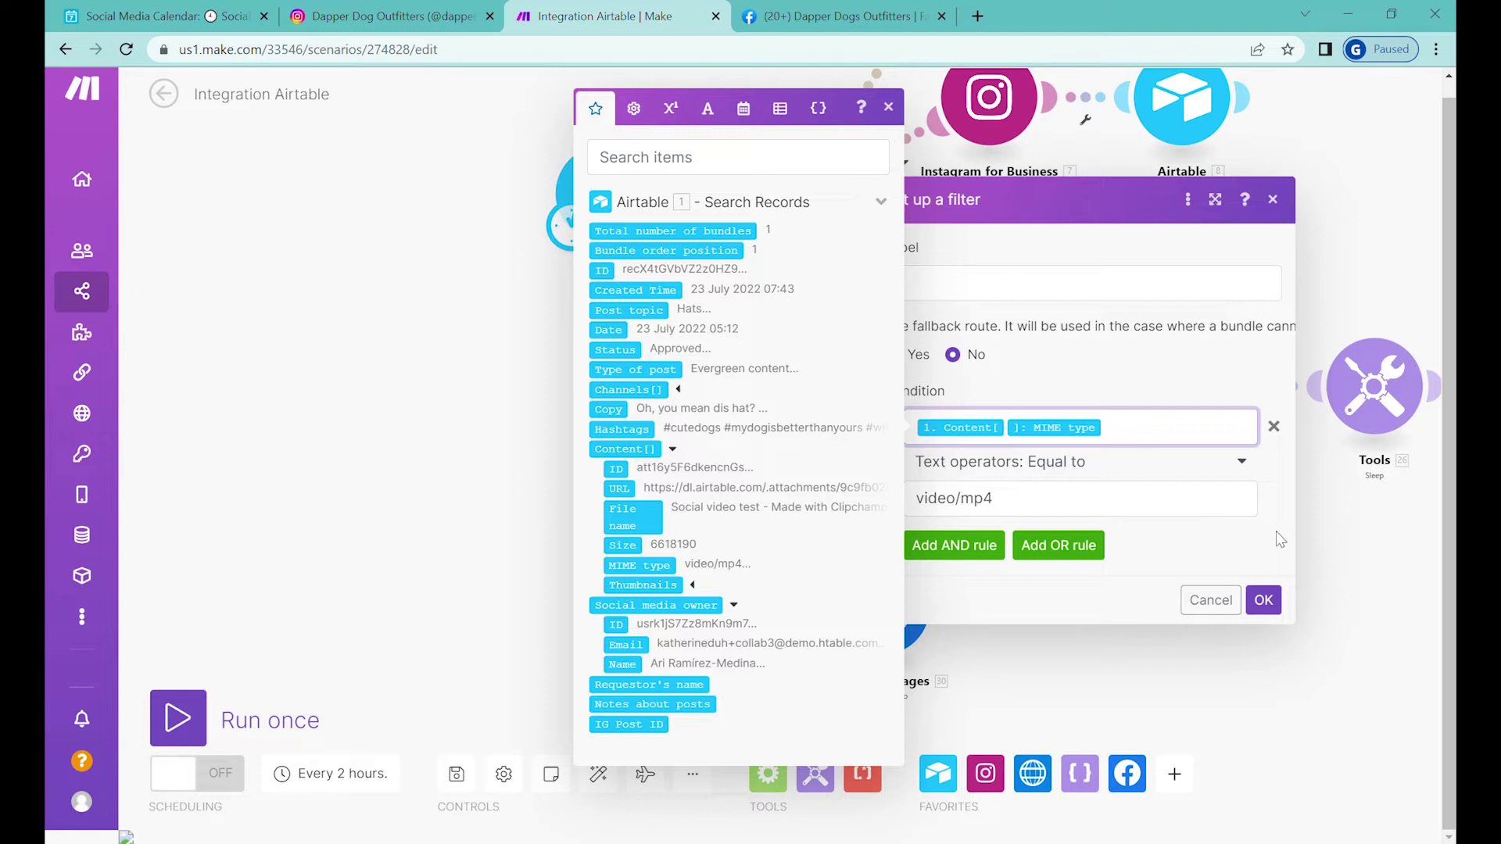
{"action": "left_click", "coordinate": [1235, 555]}
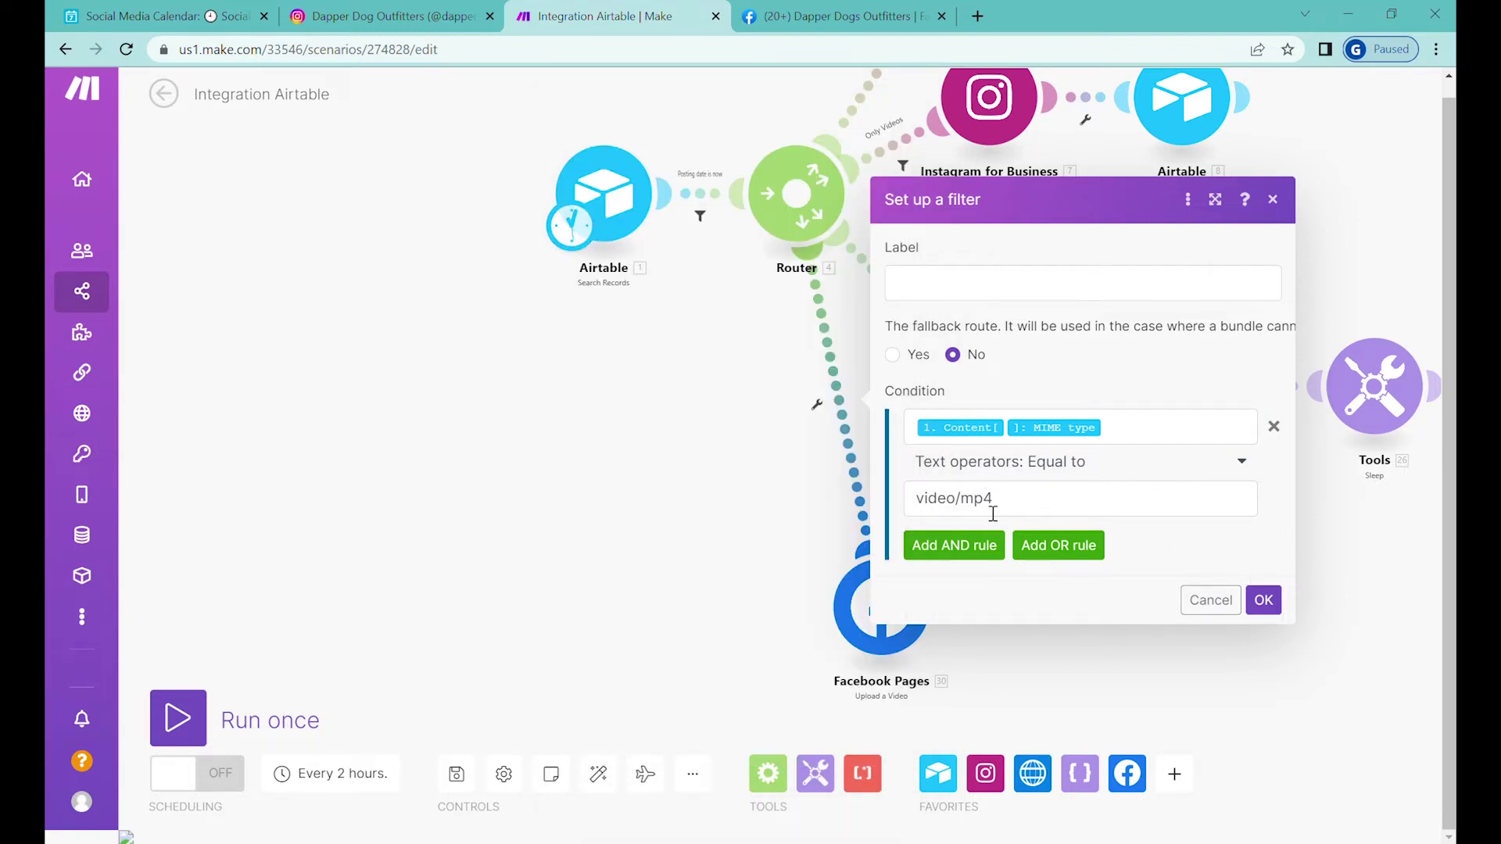
{"action": "left_click", "coordinate": [934, 280]}
{"action": "type", "text": "Facebook and video"}
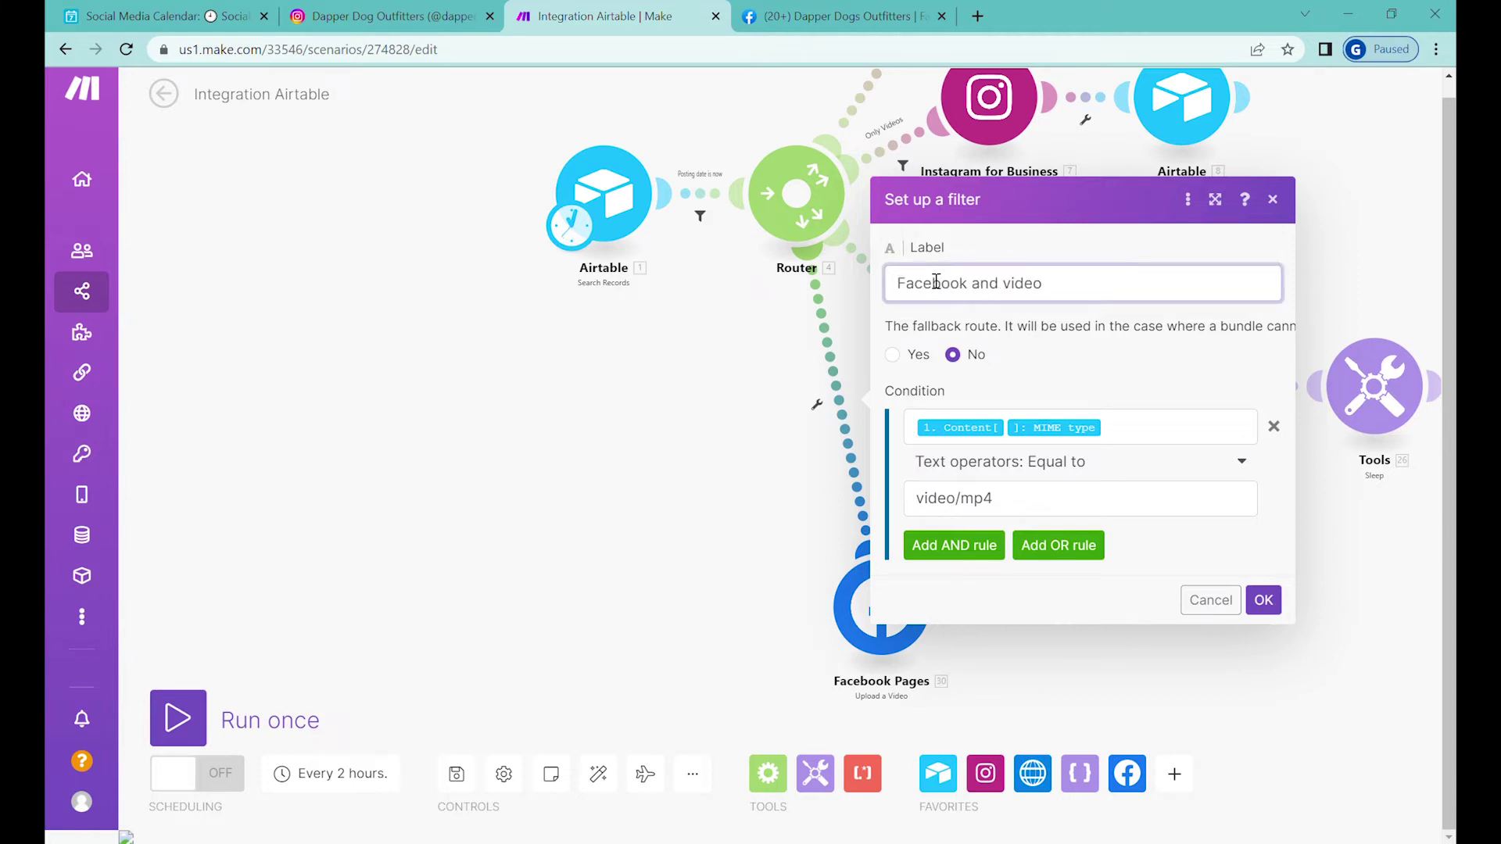
Add a second condition, Channels contains Facebook, and save the filter.
{"action": "left_click", "coordinate": [977, 545]}
{"action": "left_click", "coordinate": [1011, 504]}
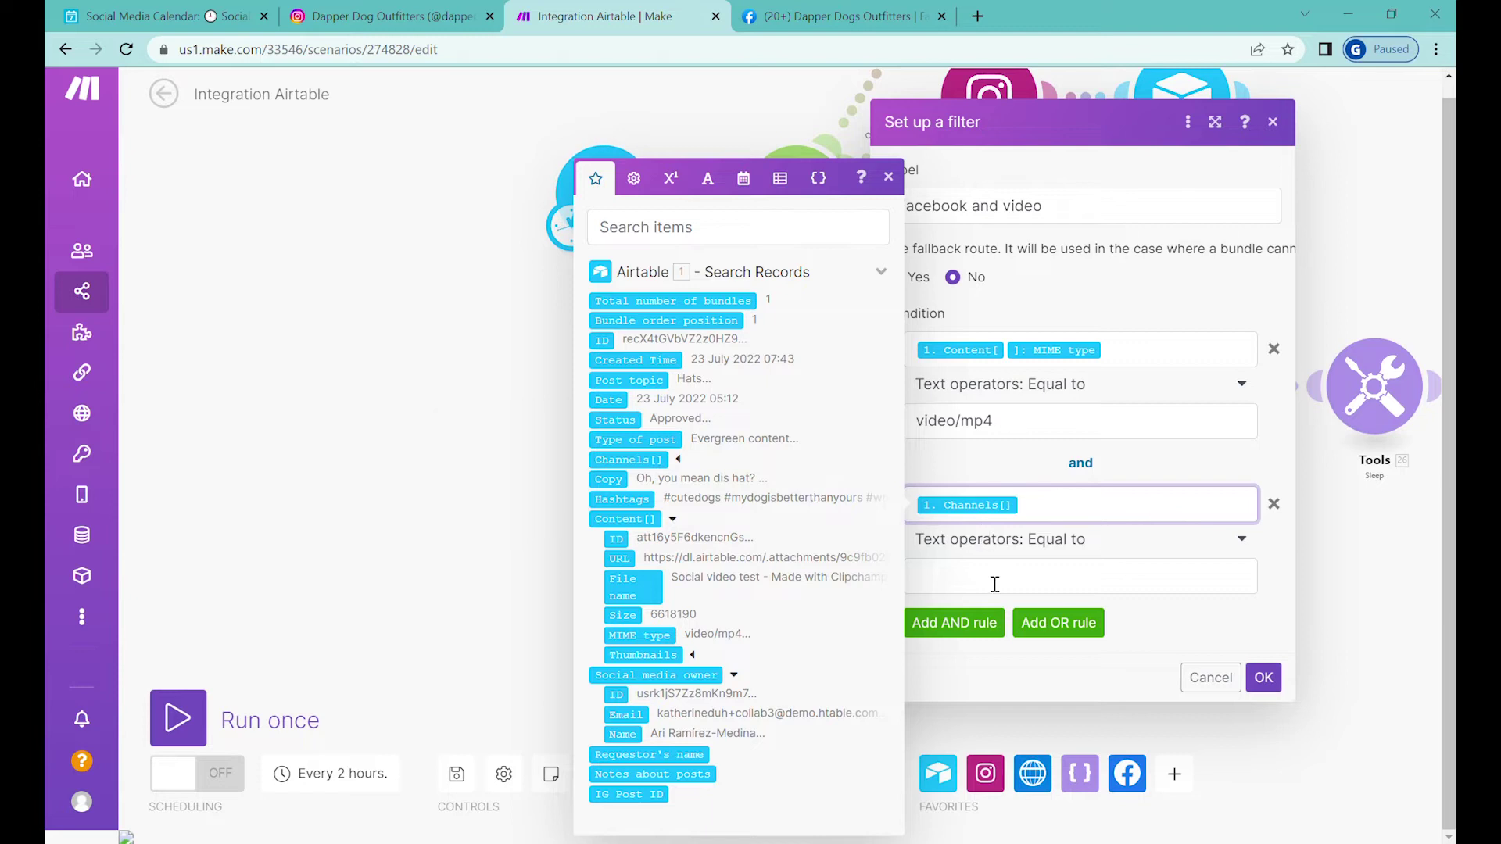
{"action": "left_click", "coordinate": [972, 581]}
{"action": "left_click", "coordinate": [992, 544]}
{"action": "type", "text": "cont"}
{"action": "left_click", "coordinate": [969, 628]}
{"action": "left_click", "coordinate": [1006, 594]}
{"action": "type", "text": "Fa"}
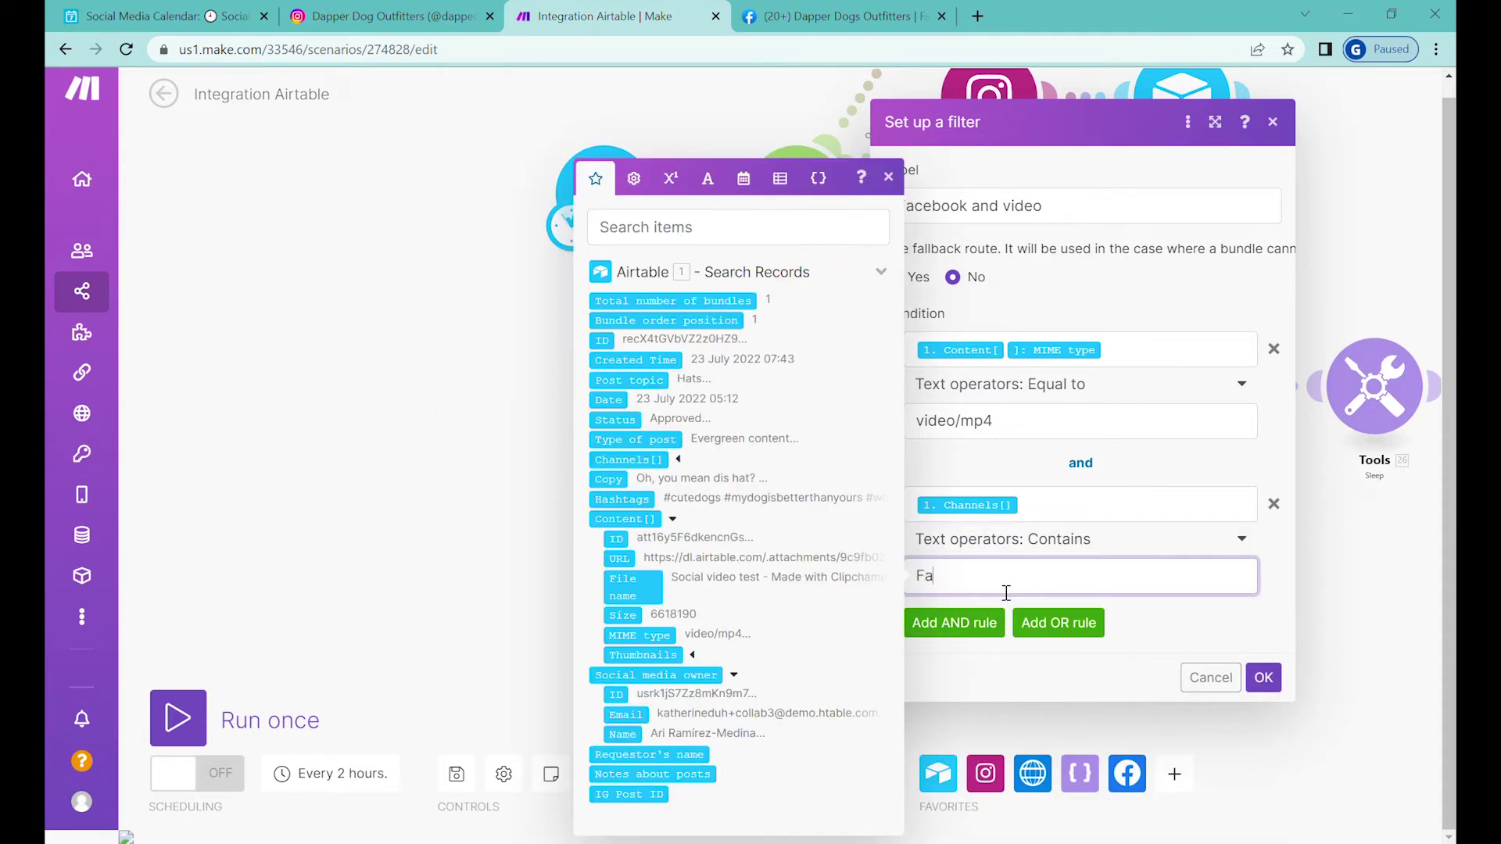
{"action": "type", "text": "cebook"}
{"action": "left_click", "coordinate": [1263, 677]}
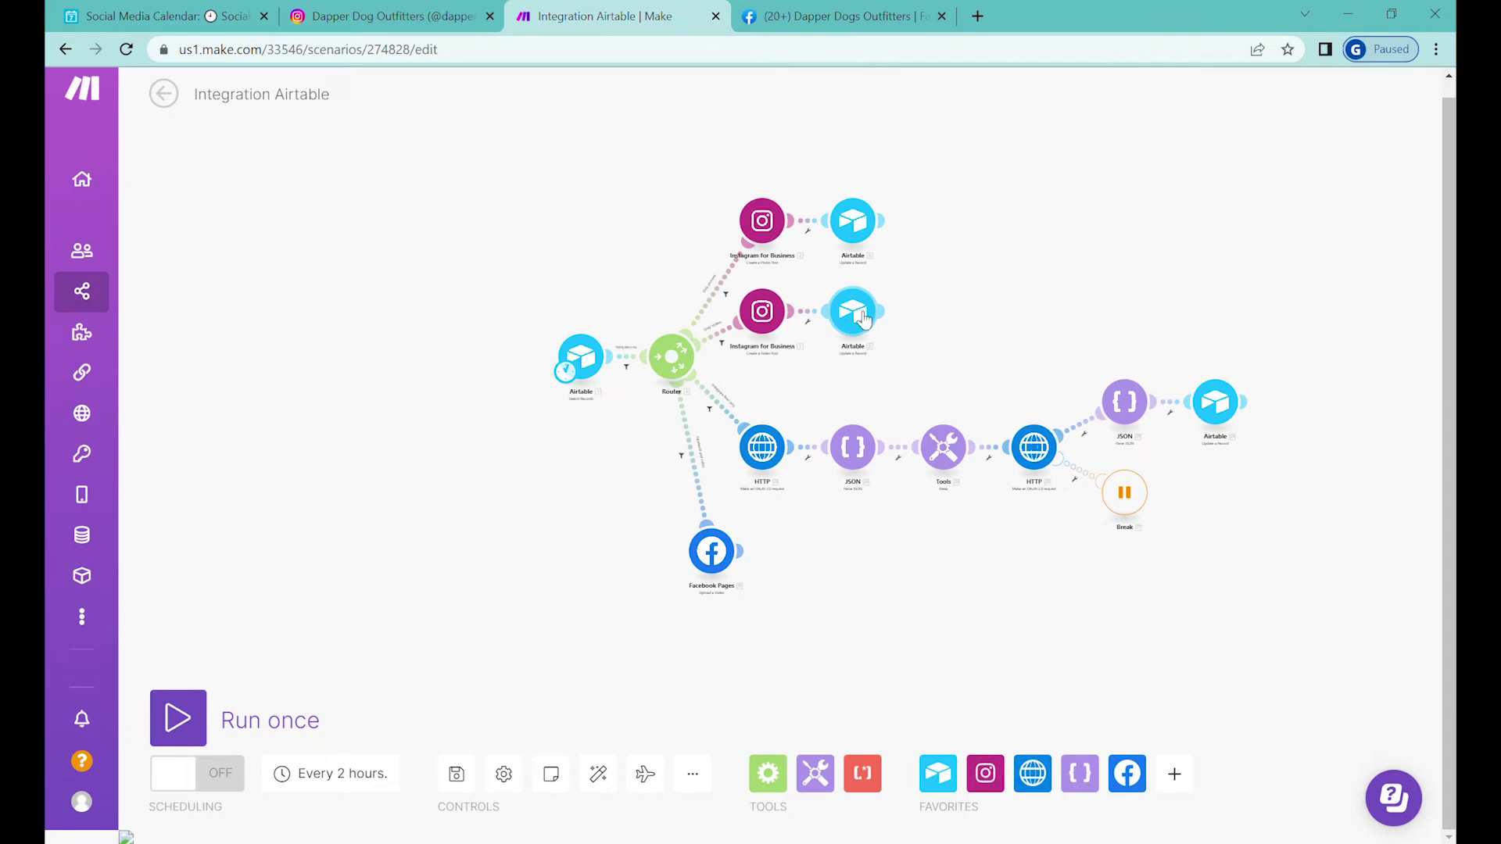
Clone the Airtable Update a Record module and connect the copy after Facebook Pages.
{"action": "right_click", "coordinate": [863, 318]}
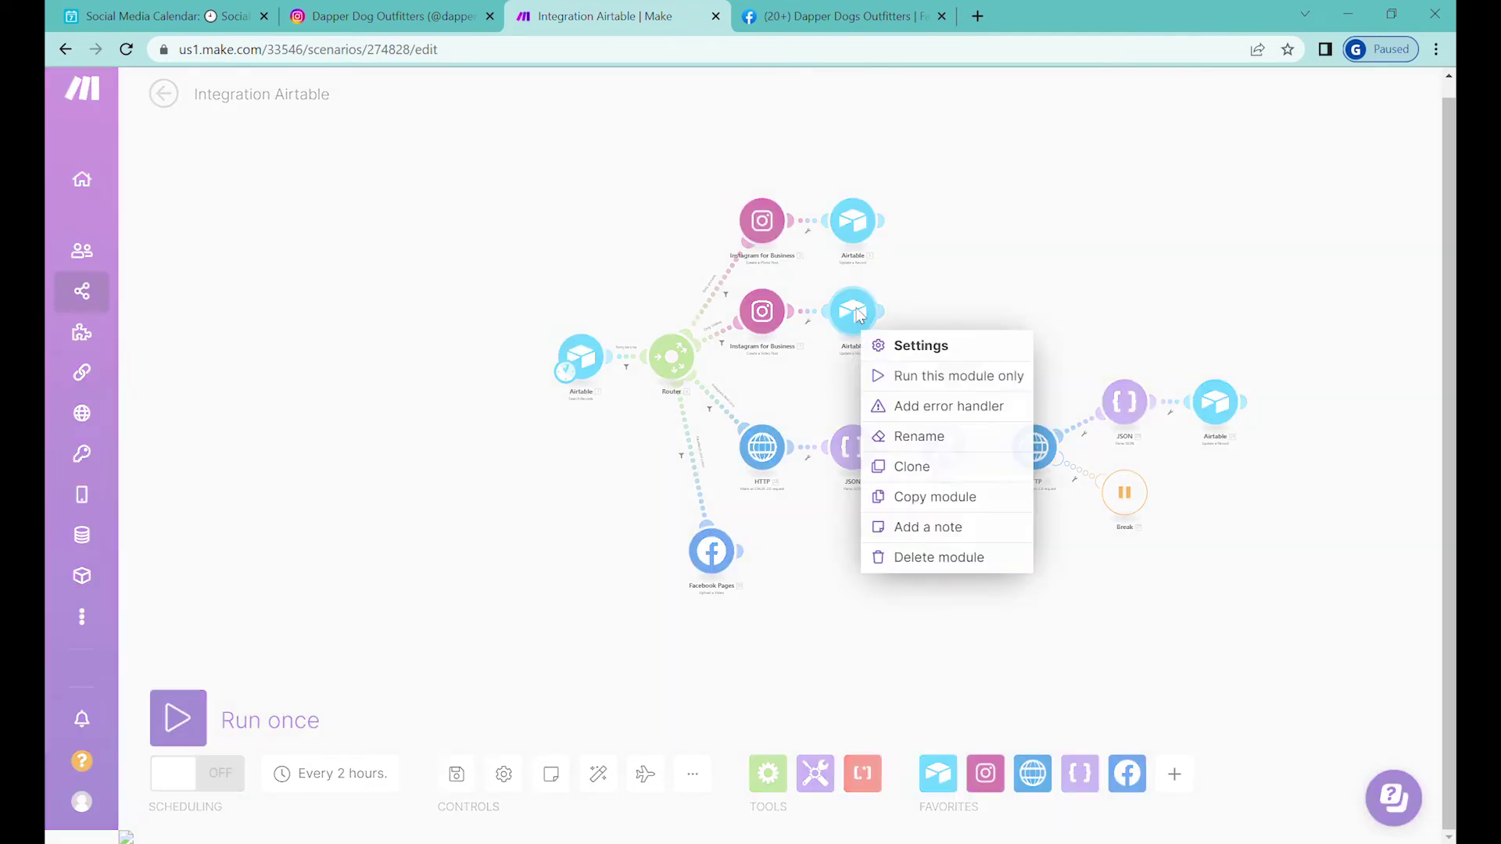
{"action": "left_click", "coordinate": [967, 466]}
{"action": "left_click_drag", "start_coordinate": [908, 635], "coordinate": [802, 530]}
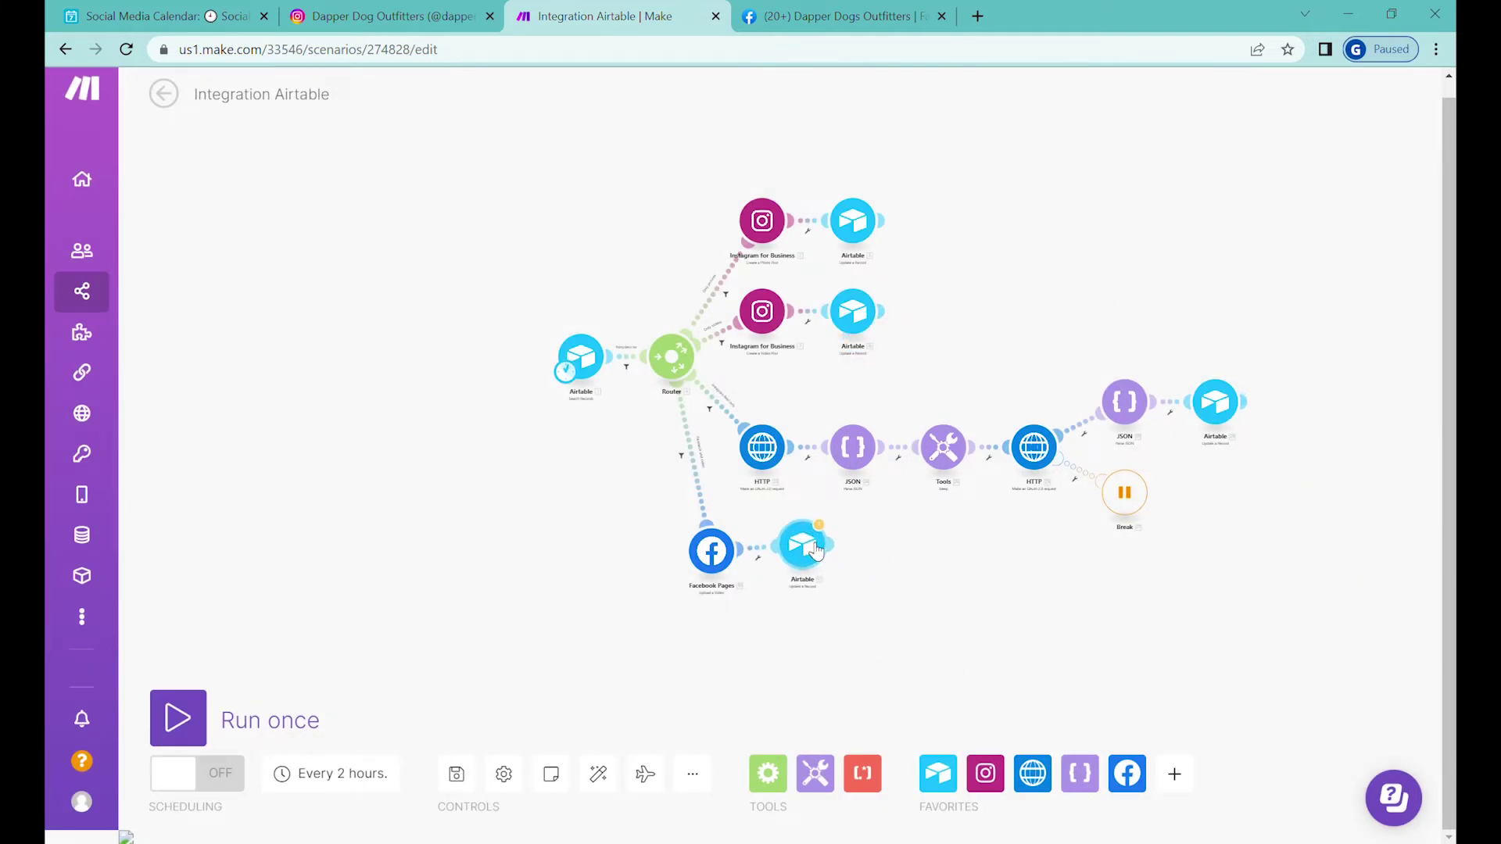
Add a Facebook Post Id field to the Airtable Social Media Calendar table.
{"action": "left_click", "coordinate": [172, 11]}
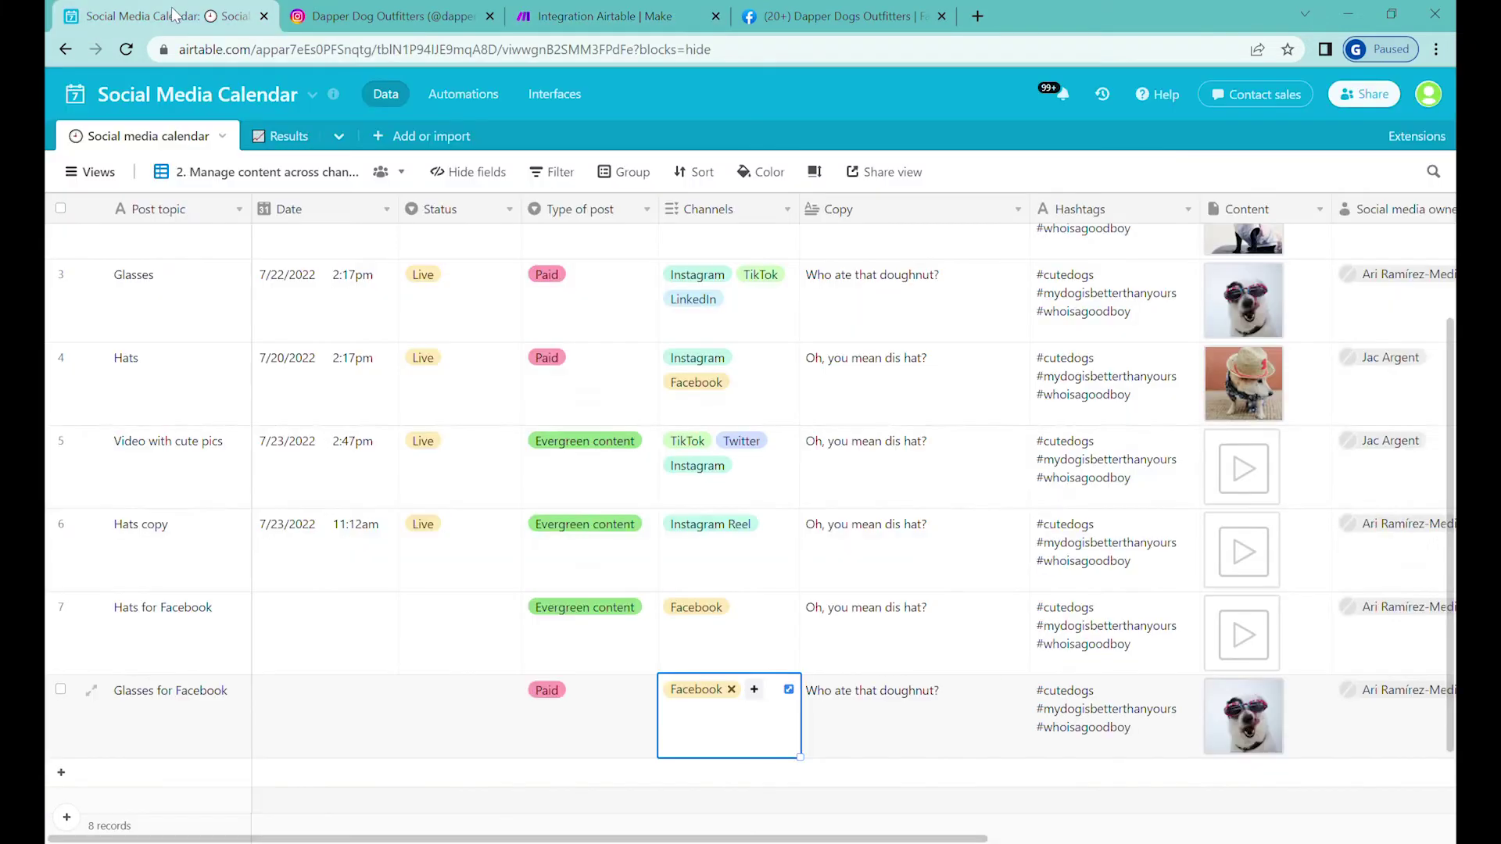
{"action": "left_click_drag", "start_coordinate": [931, 839], "coordinate": [1396, 839]}
{"action": "left_click", "coordinate": [1357, 209]}
{"action": "type", "text": "Facebook Post ID"}
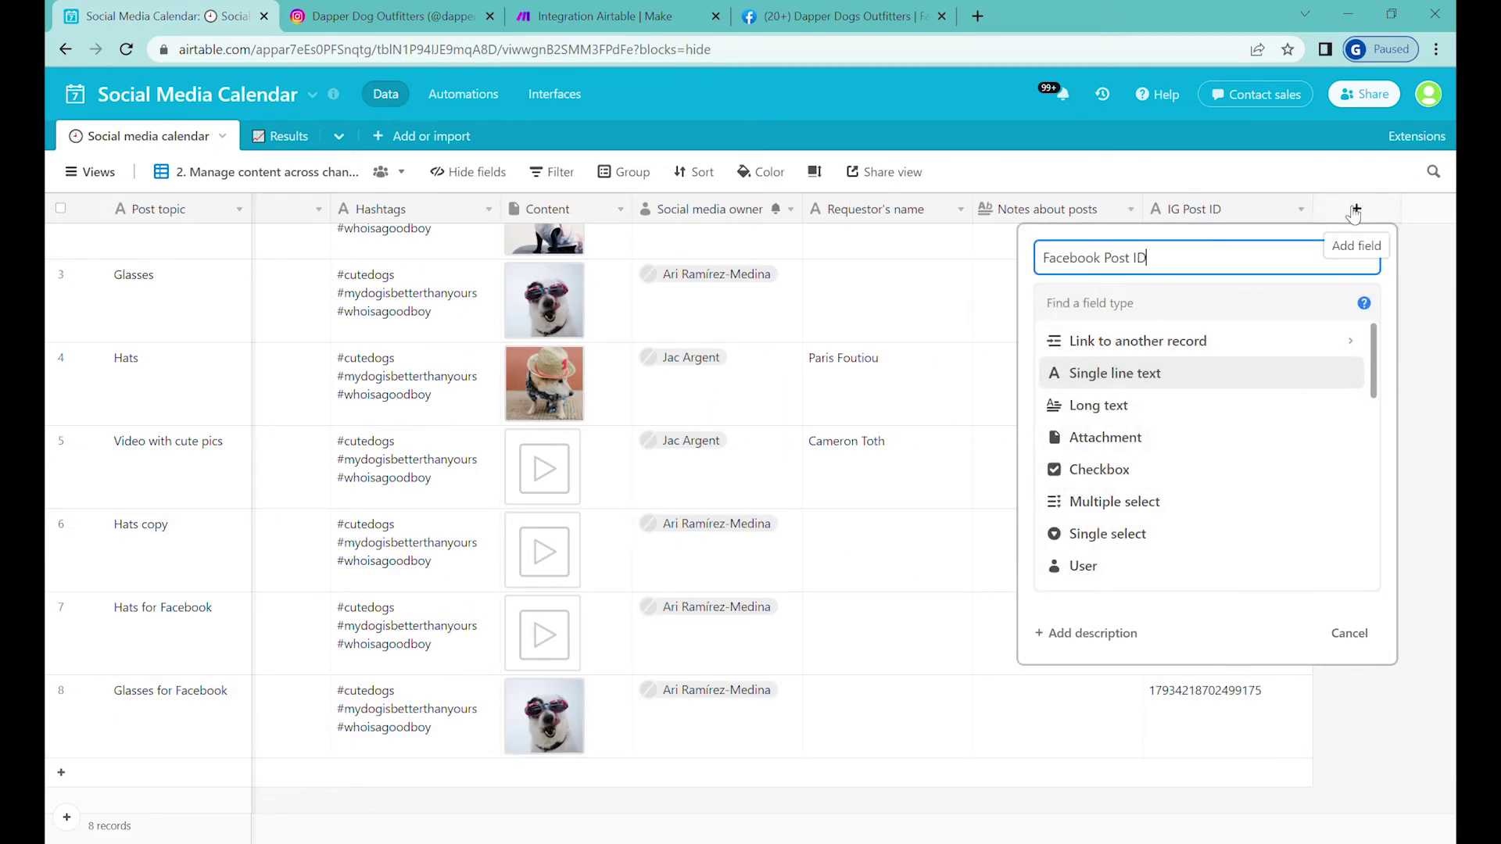
{"action": "key", "text": "Return"}
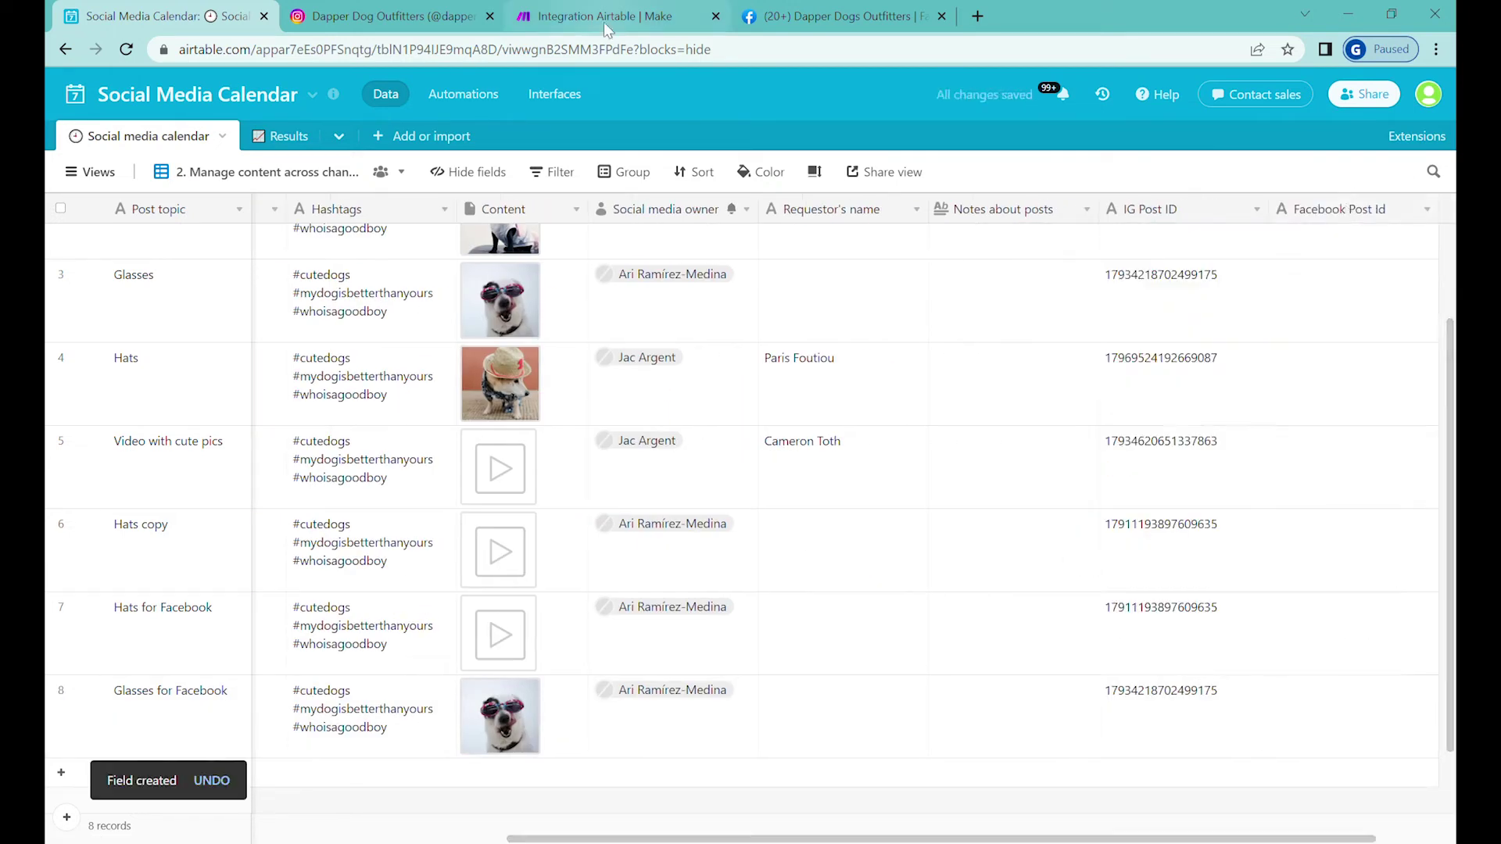
In the cloned Airtable module, clear IG Post ID and map the Facebook Video ID into Facebook Post Id.
{"action": "left_click", "coordinate": [603, 17]}
{"action": "scroll", "coordinate": [1153, 503], "scroll_direction": "down", "scroll_amount": 15}
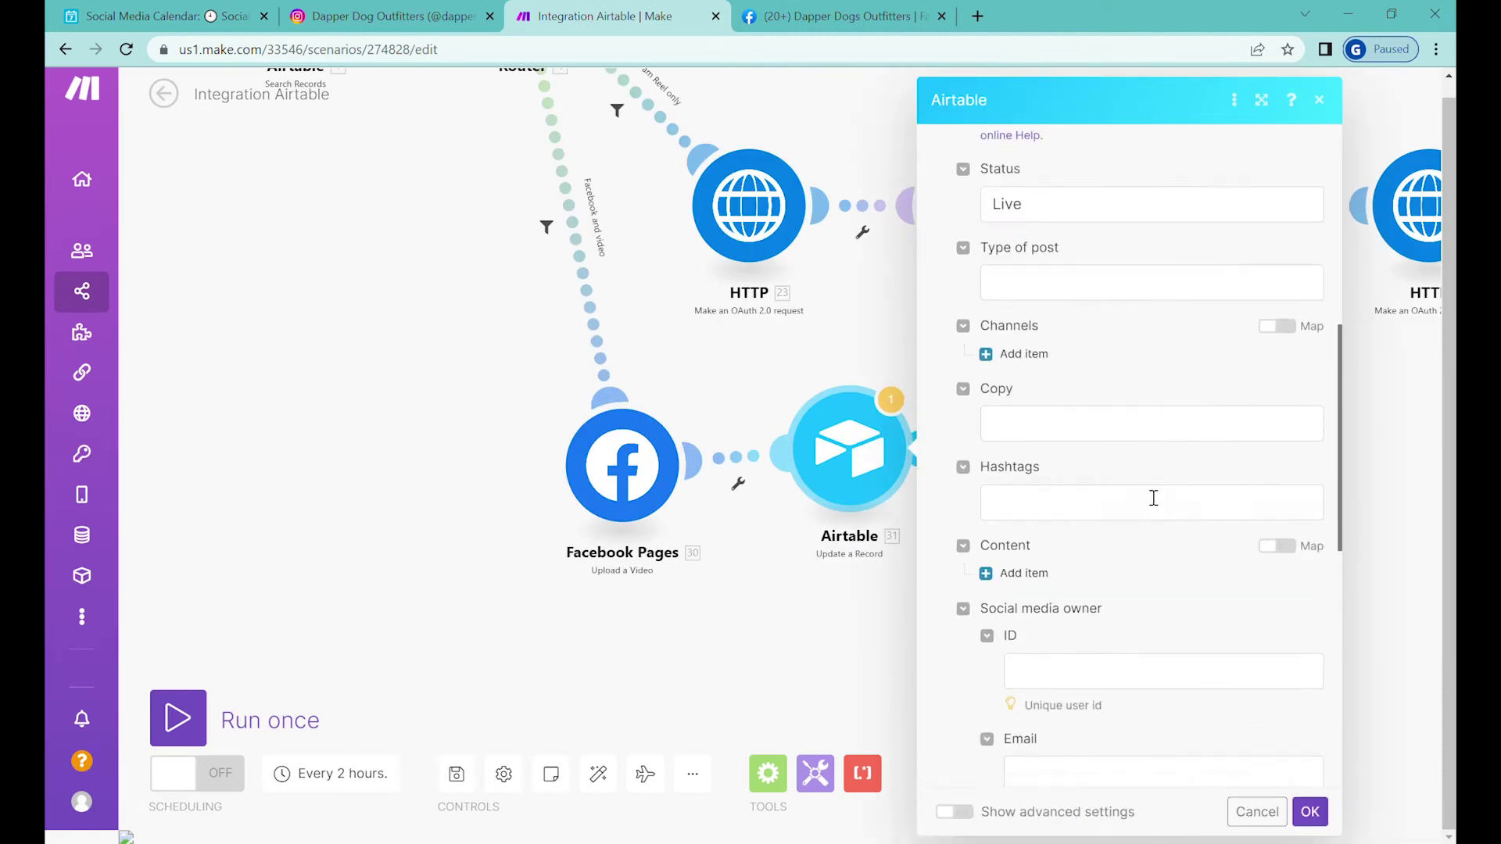
{"action": "left_click", "coordinate": [1069, 469]}
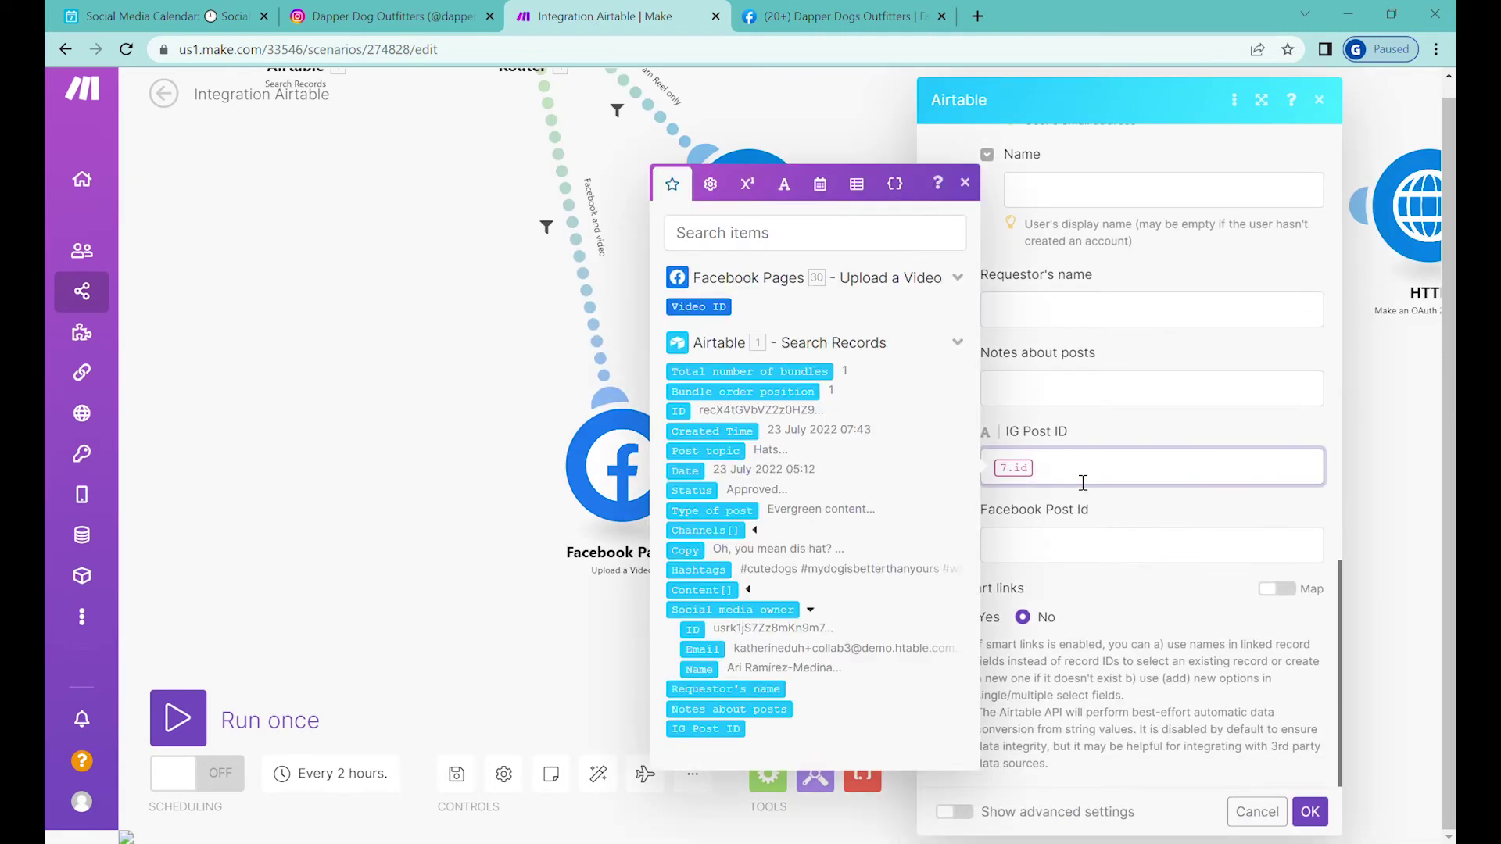
{"action": "key", "text": "BackSpace"}
{"action": "left_click", "coordinate": [1039, 554]}
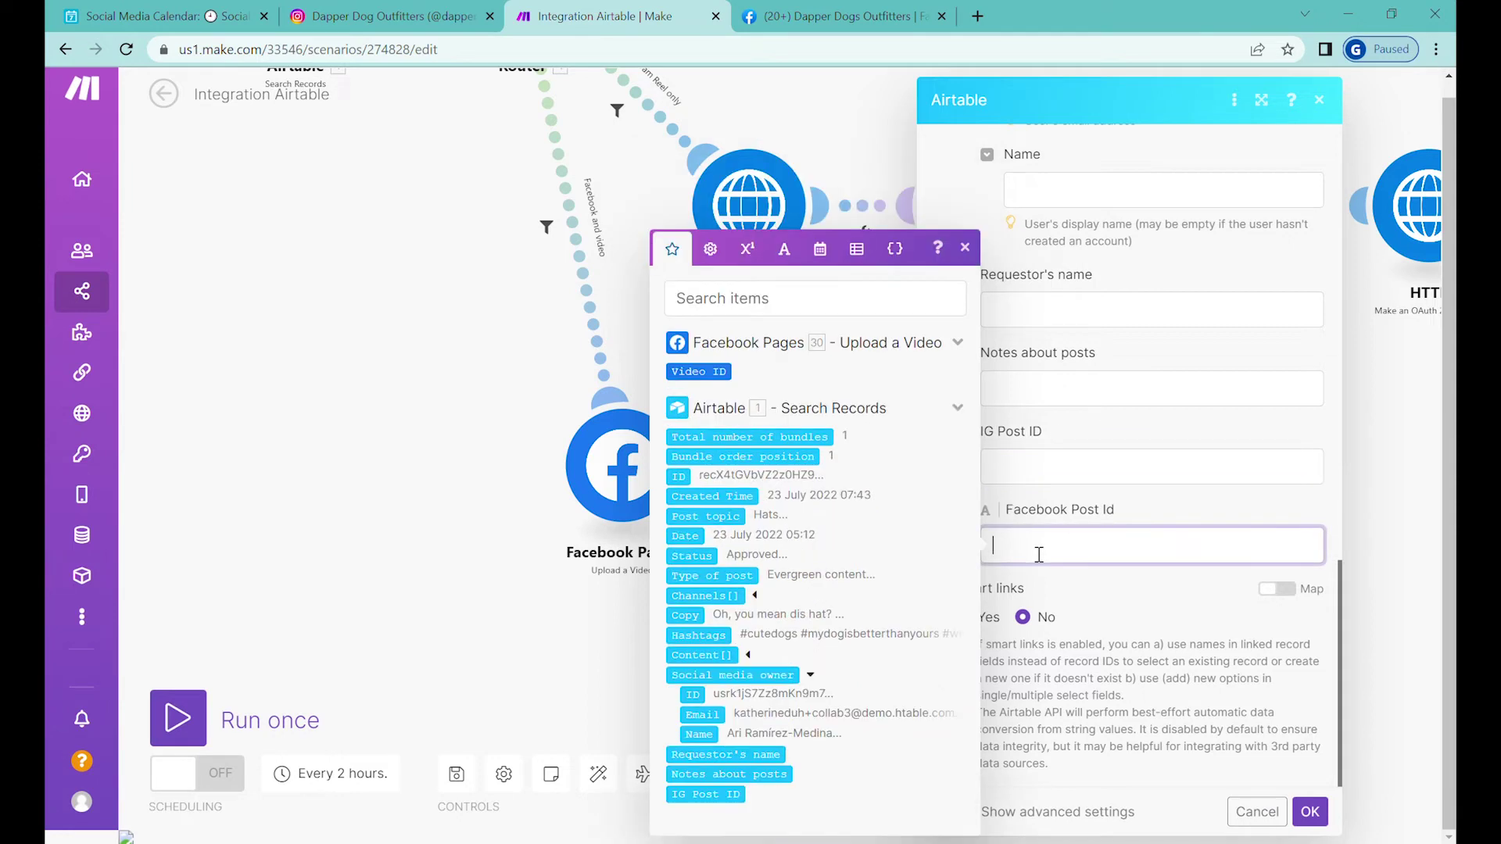
{"action": "left_click", "coordinate": [699, 371]}
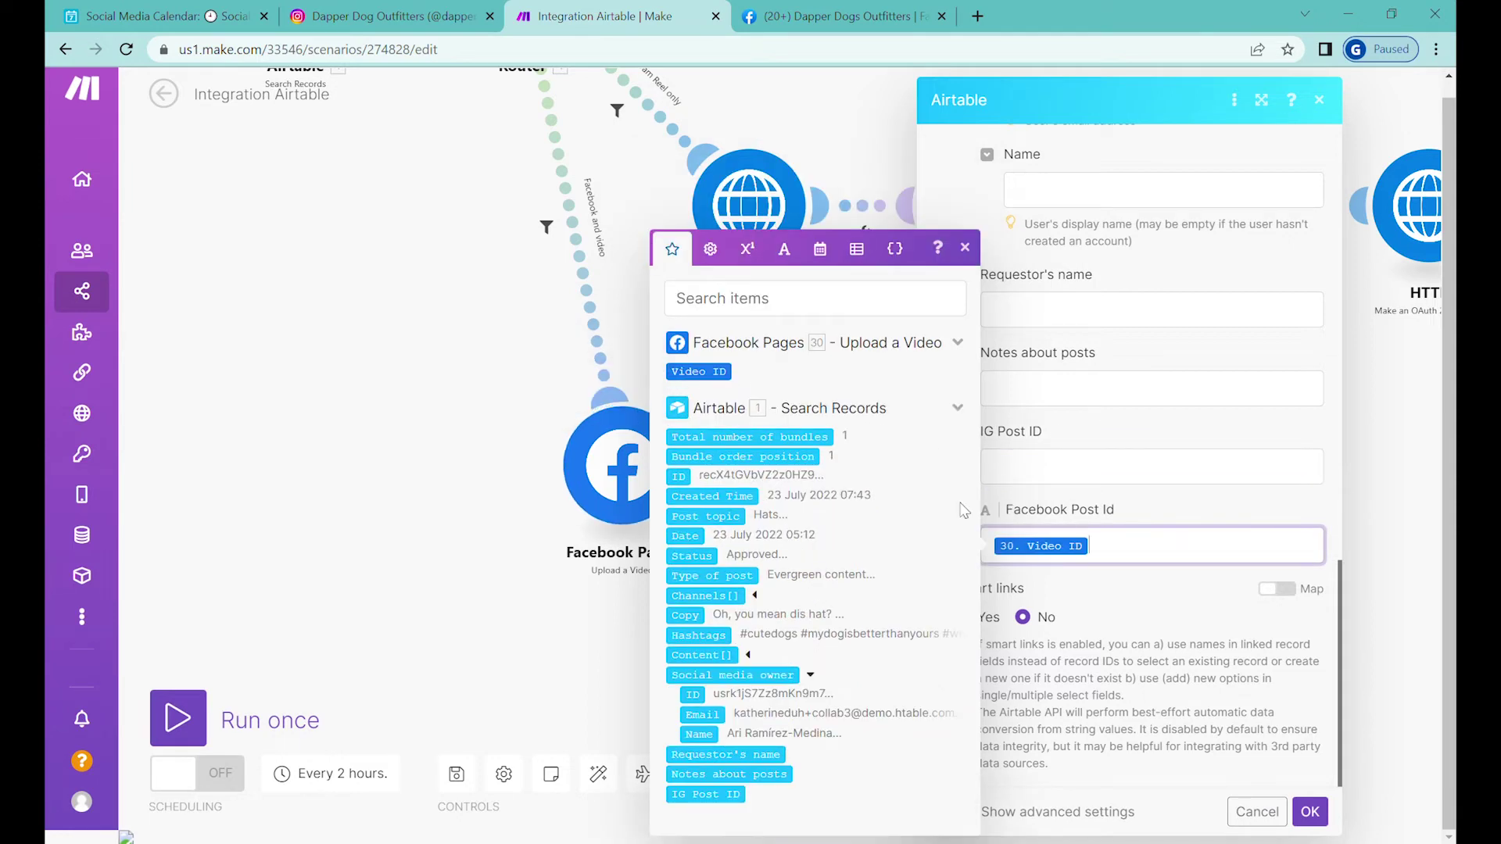
{"action": "left_click", "coordinate": [1310, 811]}
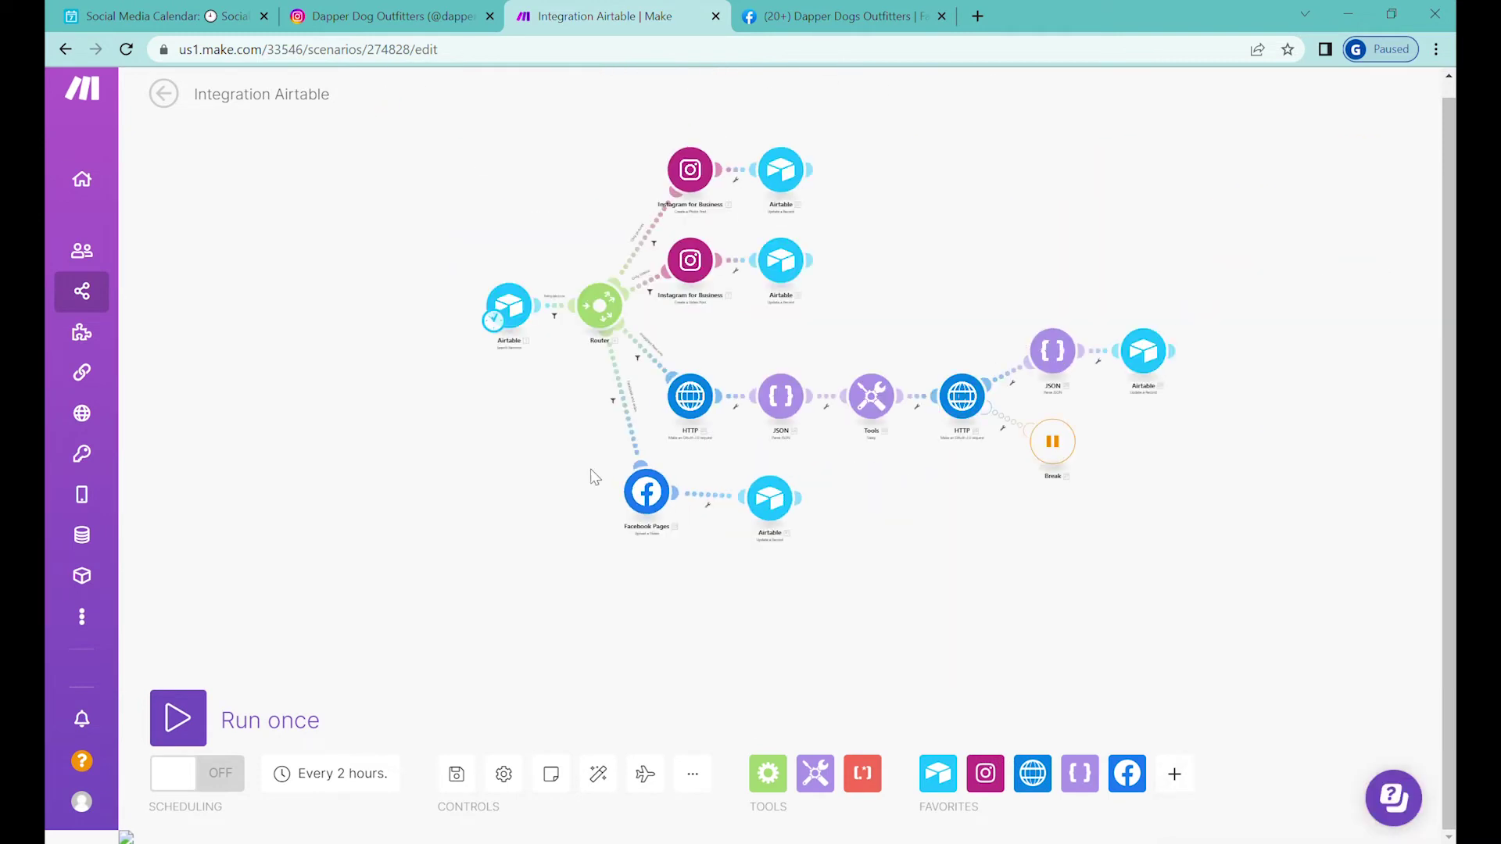
Set the Hats for Facebook date to August 5, 2022 (8/5/2022 11:04am).
{"action": "left_click", "coordinate": [176, 15]}
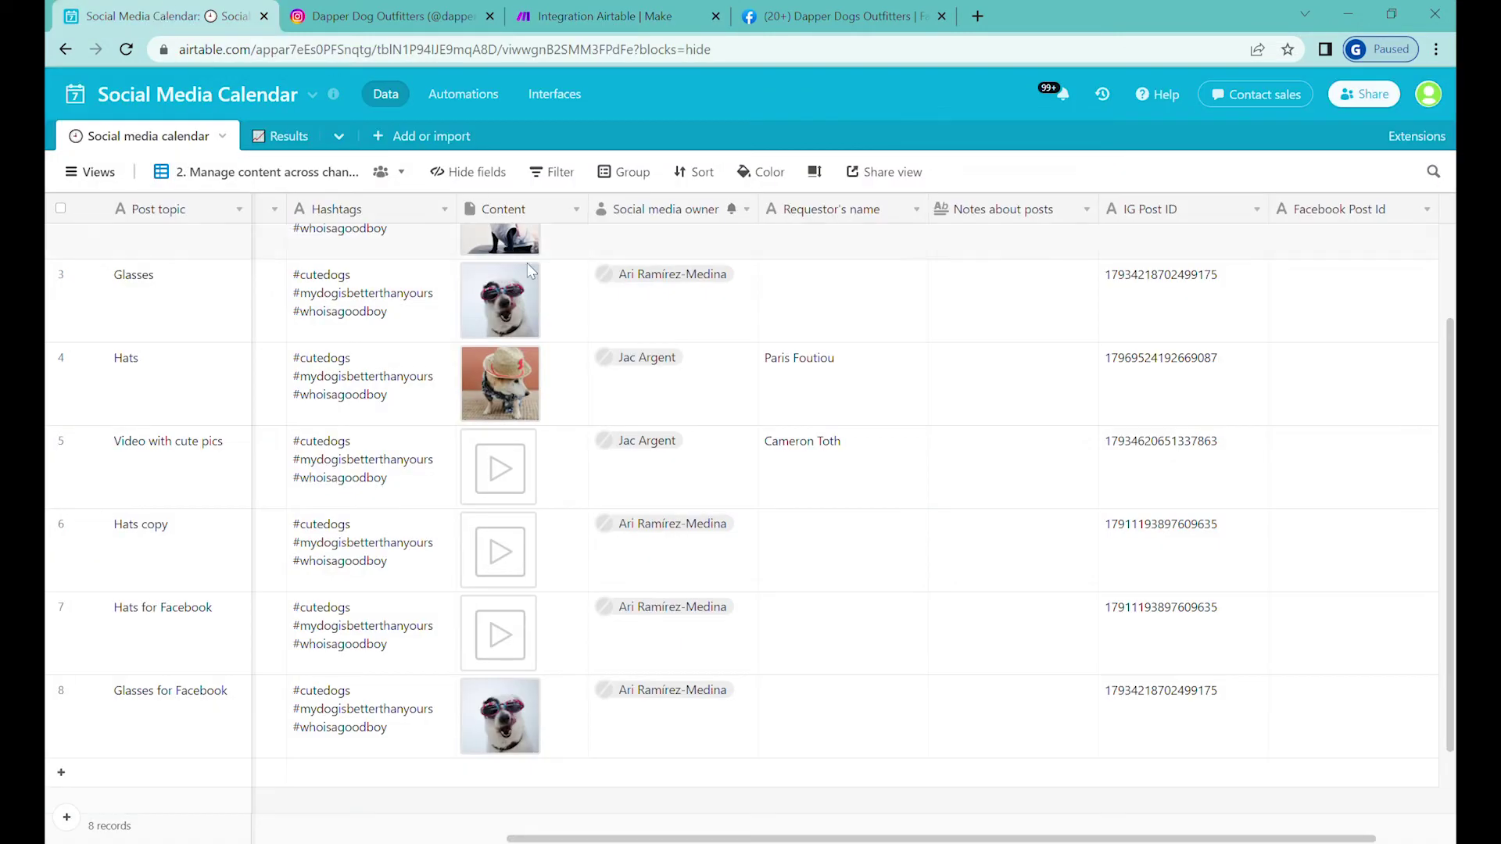
{"action": "left_click", "coordinate": [383, 699]}
{"action": "key", "text": "Left"}
{"action": "key", "text": "Left"}
{"action": "key", "text": "Left"}
{"action": "key", "text": "Left"}
{"action": "key", "text": "Left"}
{"action": "key", "text": "Left"}
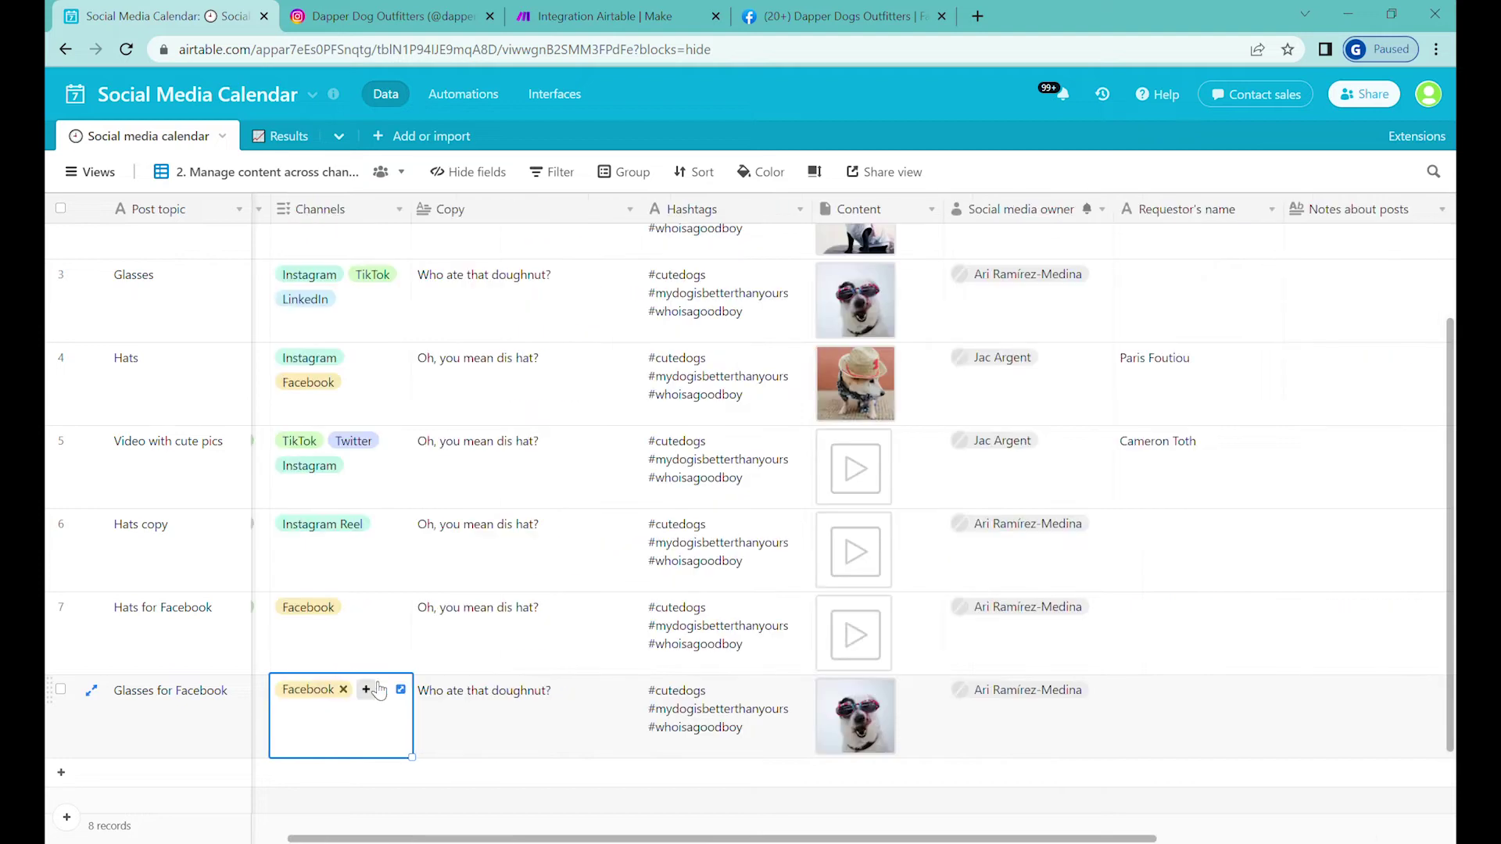
{"action": "left_click", "coordinate": [350, 633]}
{"action": "left_click", "coordinate": [356, 628]}
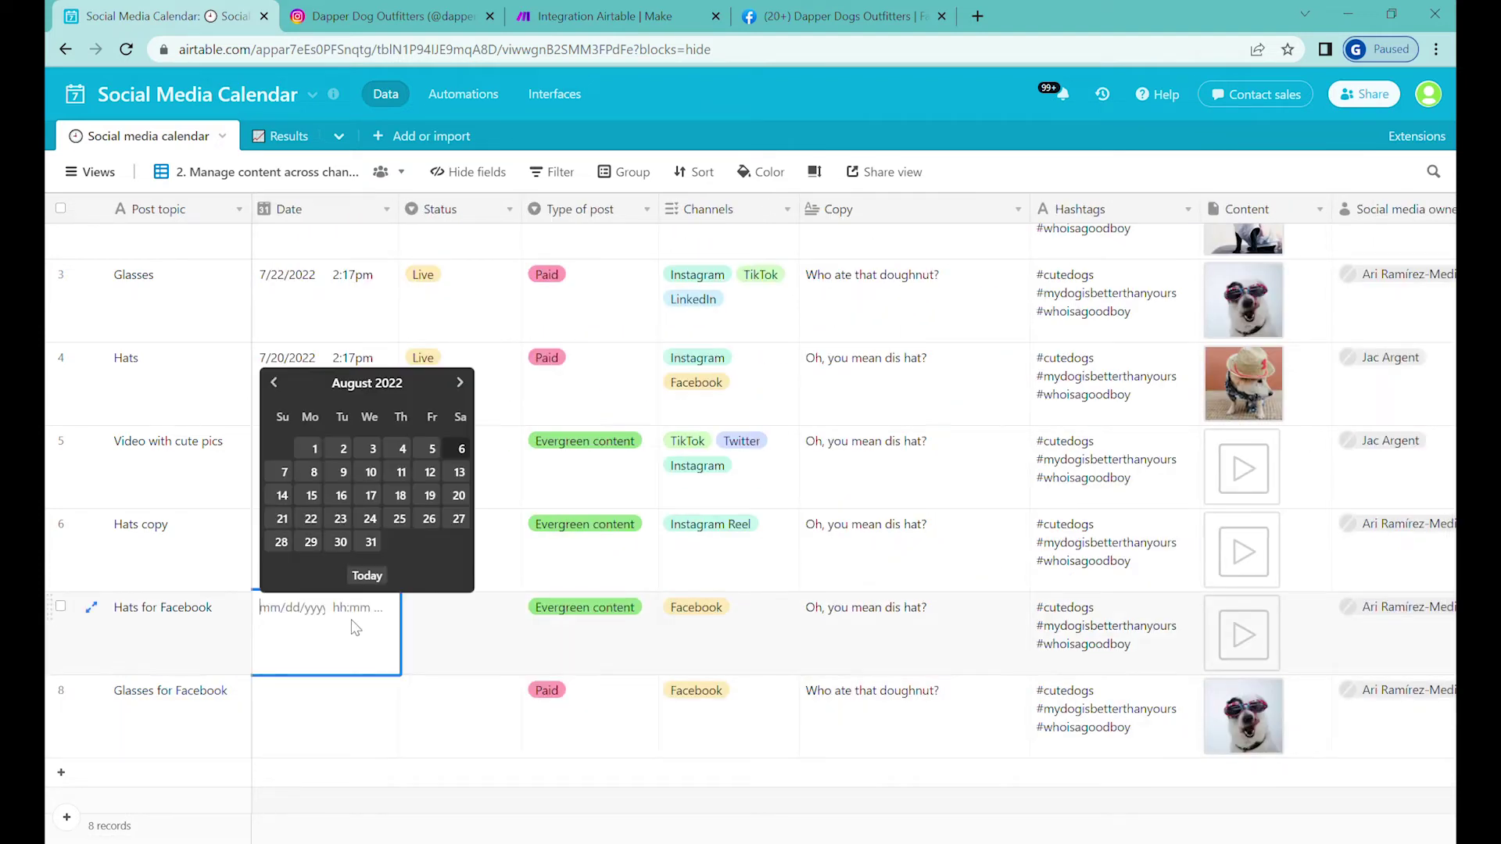
{"action": "left_click", "coordinate": [432, 449]}
{"action": "left_click", "coordinate": [438, 681]}
Change Hats for Facebook's Status to Approved.
{"action": "left_click", "coordinate": [428, 630]}
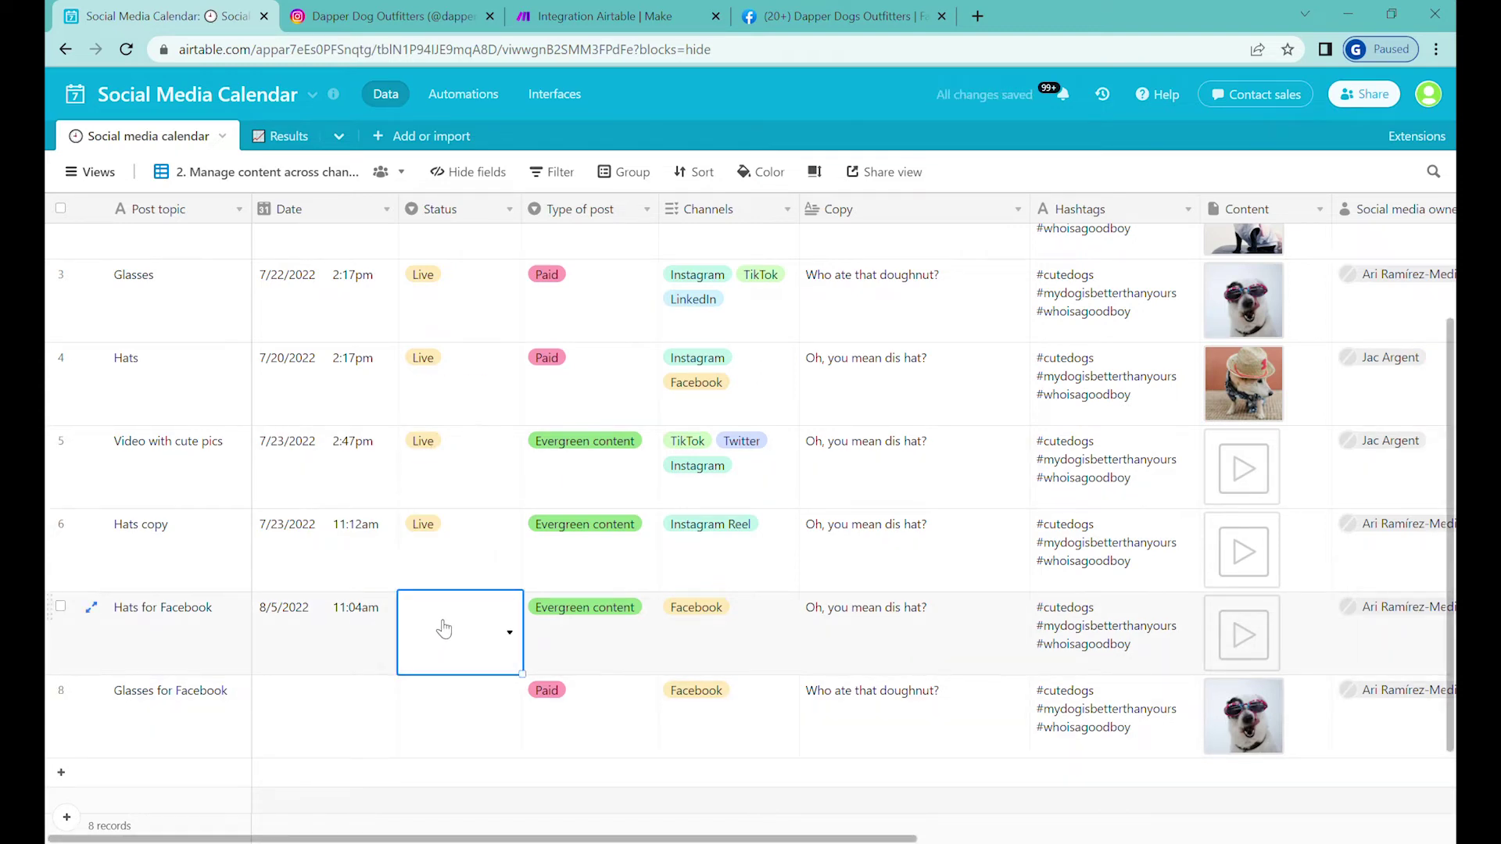
{"action": "left_click", "coordinate": [443, 628]}
{"action": "left_click", "coordinate": [483, 544]}
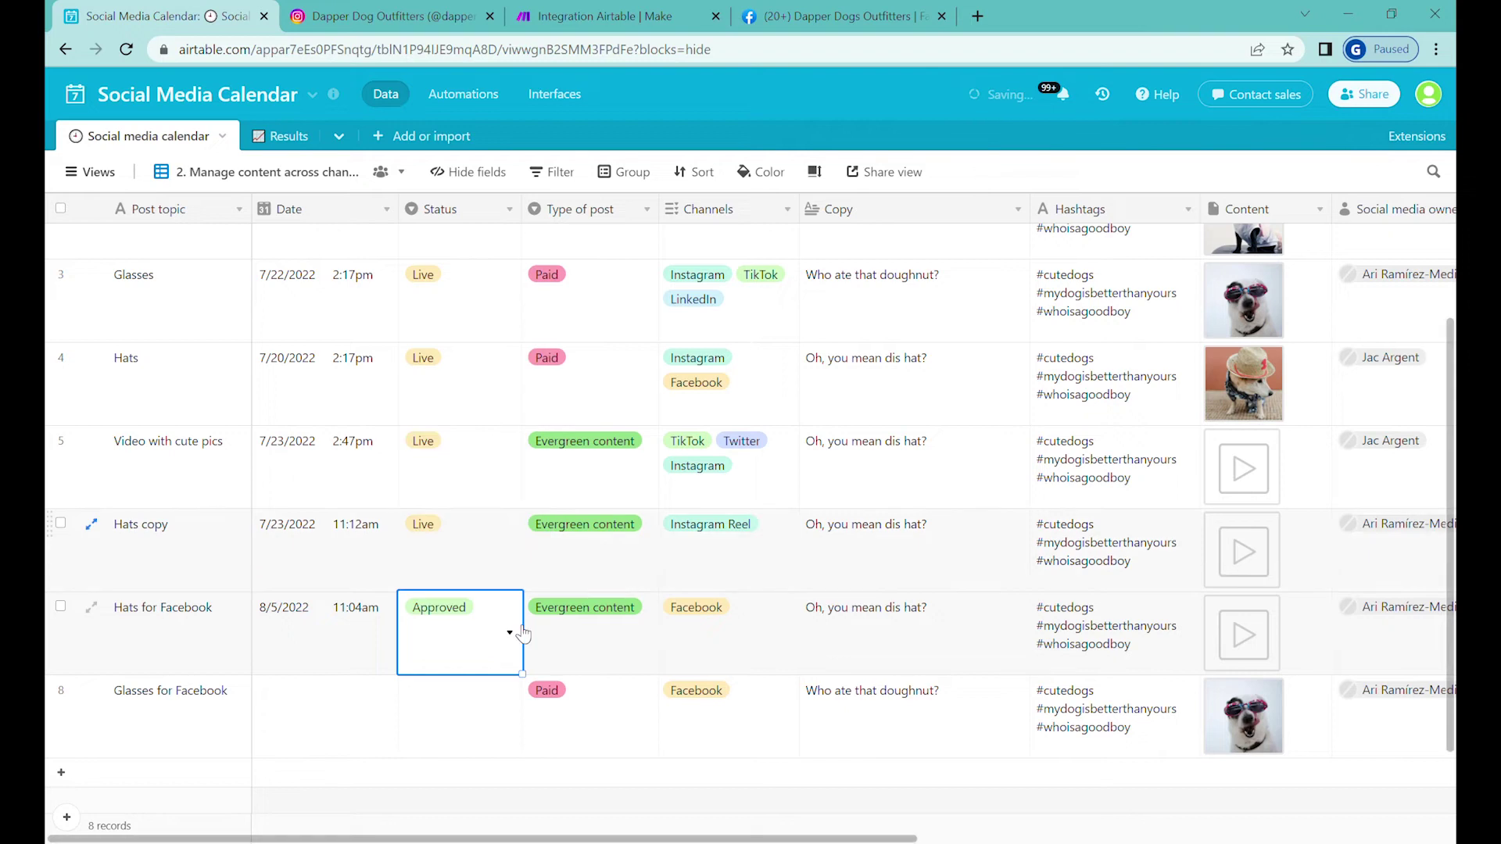
{"action": "left_click", "coordinate": [604, 671]}
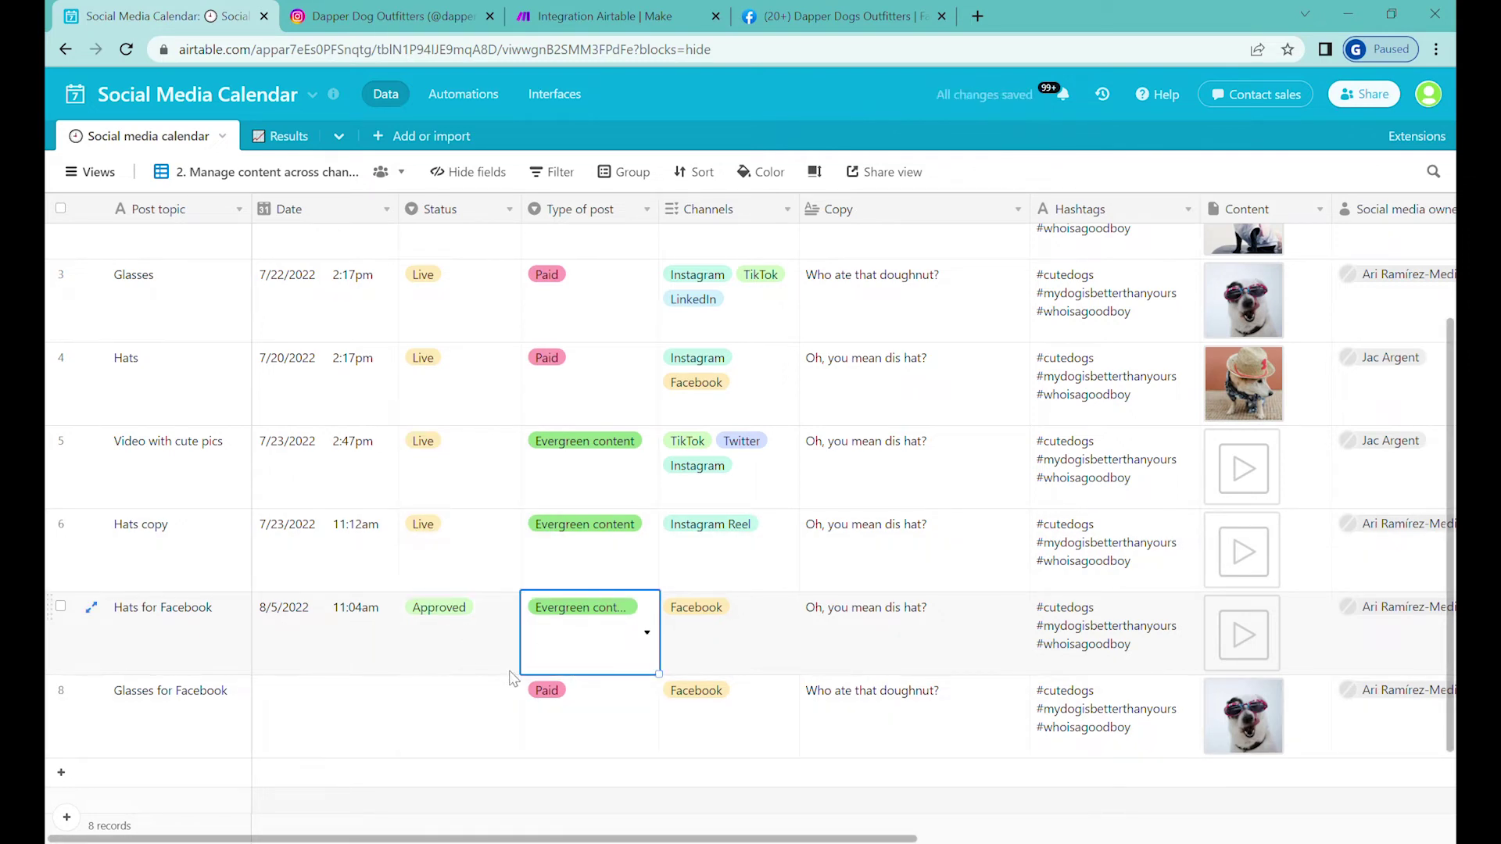
Run the Make scenario once and verify Hats for Facebook now shows Live in Airtable.
{"action": "left_click", "coordinate": [599, 14]}
{"action": "left_click", "coordinate": [178, 714]}
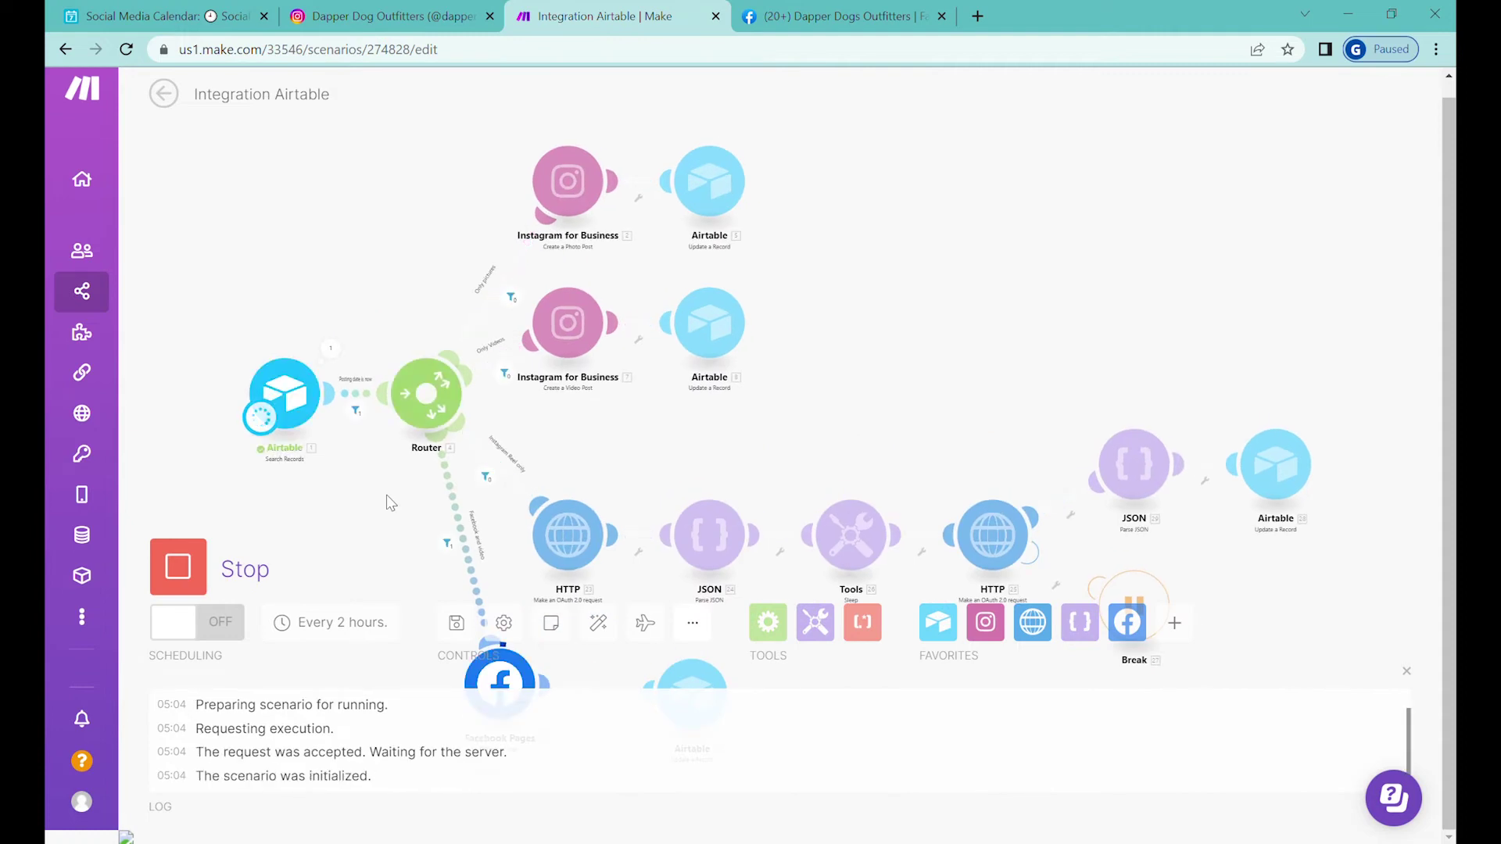
{"action": "scroll", "coordinate": [391, 502], "scroll_direction": "down", "scroll_amount": 5}
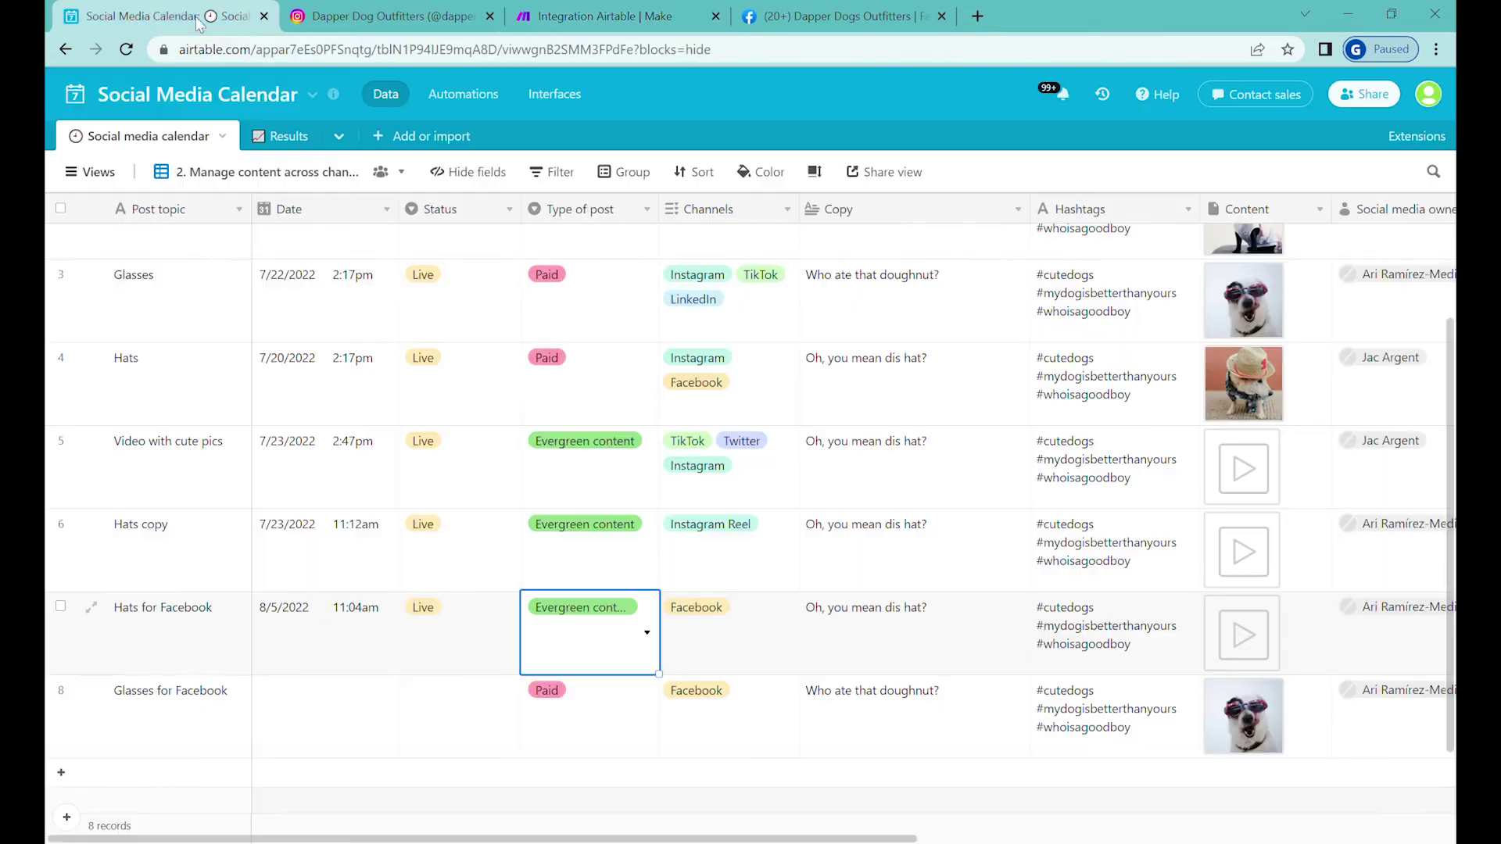
{"action": "left_click", "coordinate": [200, 17]}
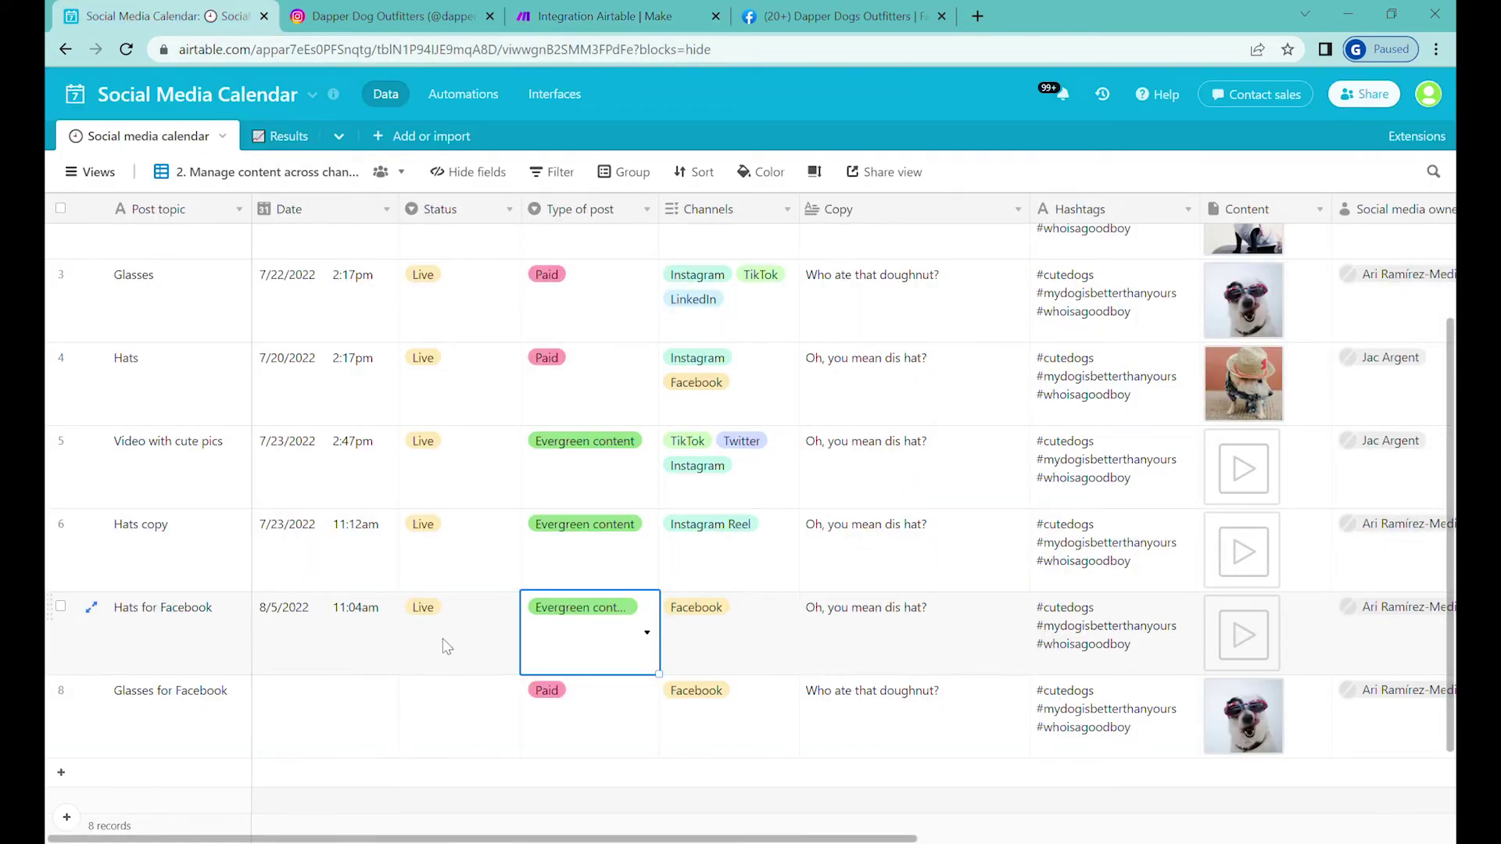
Check the Dapper Dogs Outfitters Facebook page for the 'Oh, you mean dis hat?' video post, then return to Make.
{"action": "left_click", "coordinate": [841, 16]}
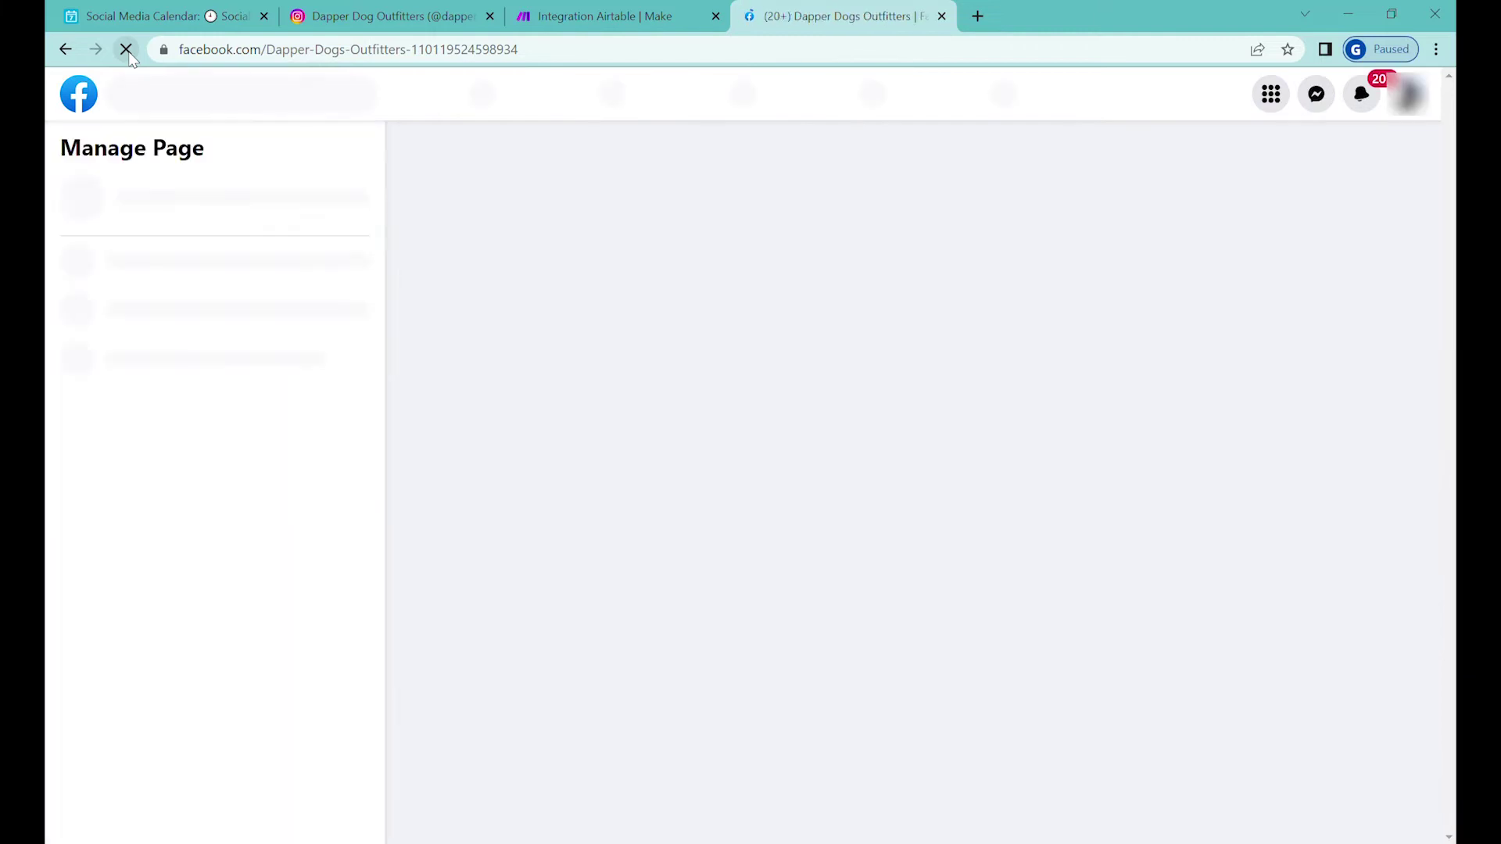
{"action": "scroll", "coordinate": [1039, 647], "scroll_direction": "down", "scroll_amount": 2}
{"action": "scroll", "coordinate": [1040, 648], "scroll_direction": "down", "scroll_amount": 5}
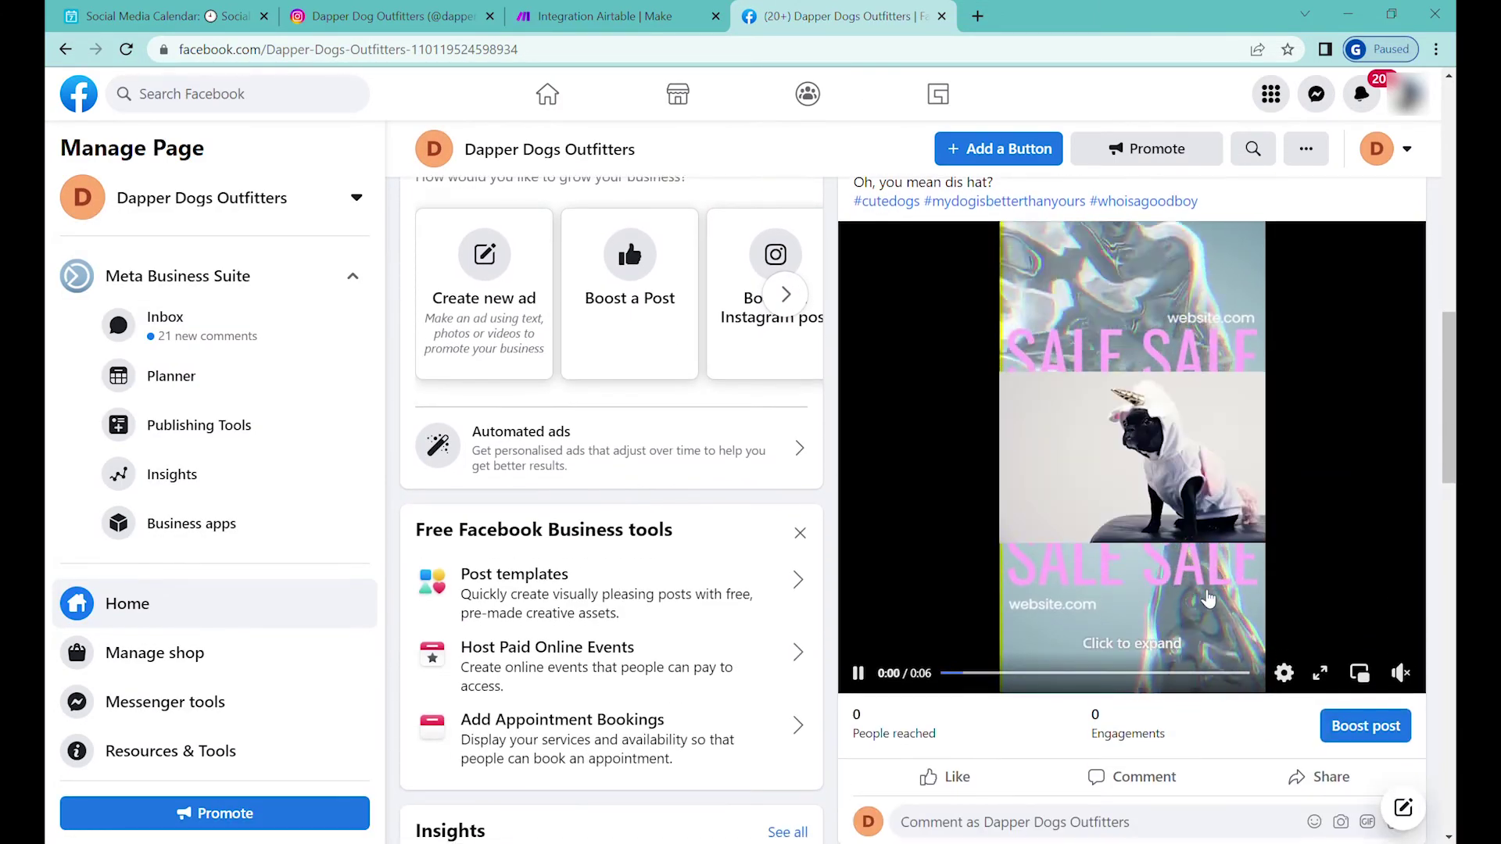
{"action": "scroll", "coordinate": [1144, 331], "scroll_direction": "up", "scroll_amount": 1}
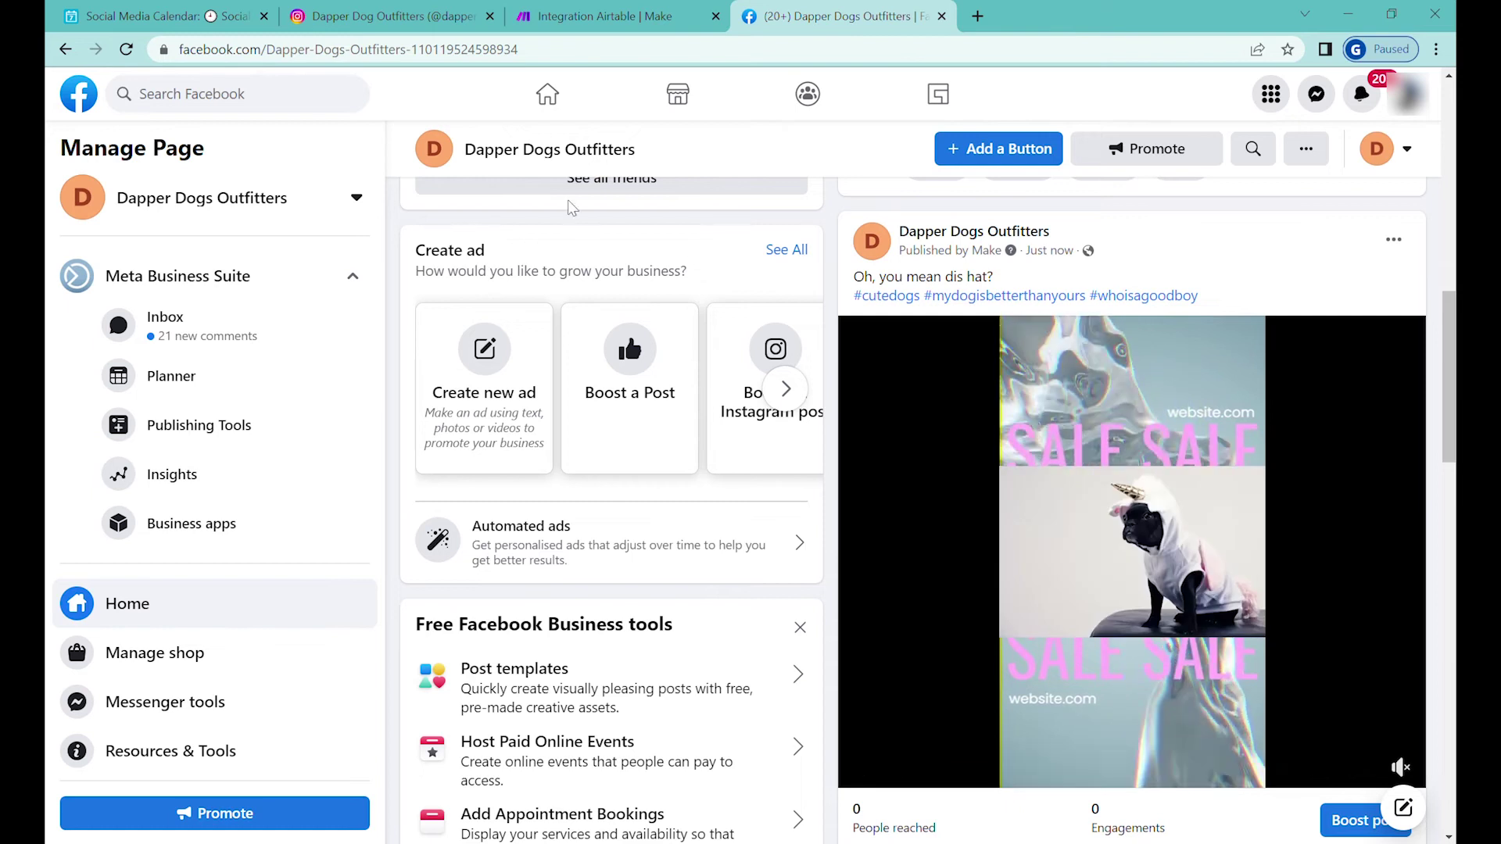
{"action": "key", "text": "ctrl+shift+Tab"}
Branch a Facebook Pages Upload a Photo module off the Router, posting to Dapper Dogs Outfitters (San Francisco).
{"action": "left_click", "coordinate": [1126, 623]}
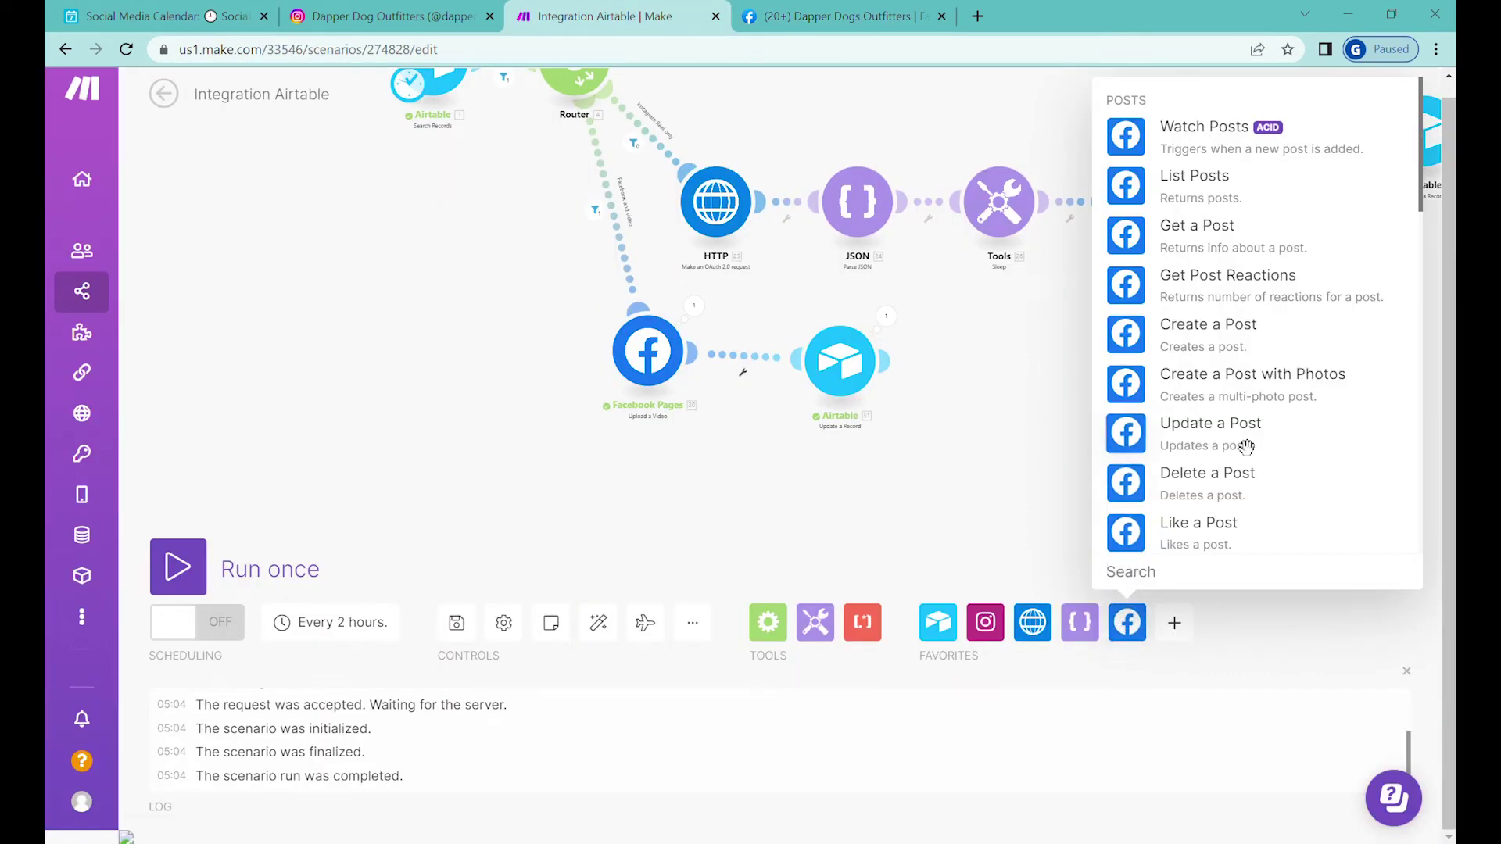
{"action": "type", "text": "pho"}
{"action": "left_click", "coordinate": [1220, 397]}
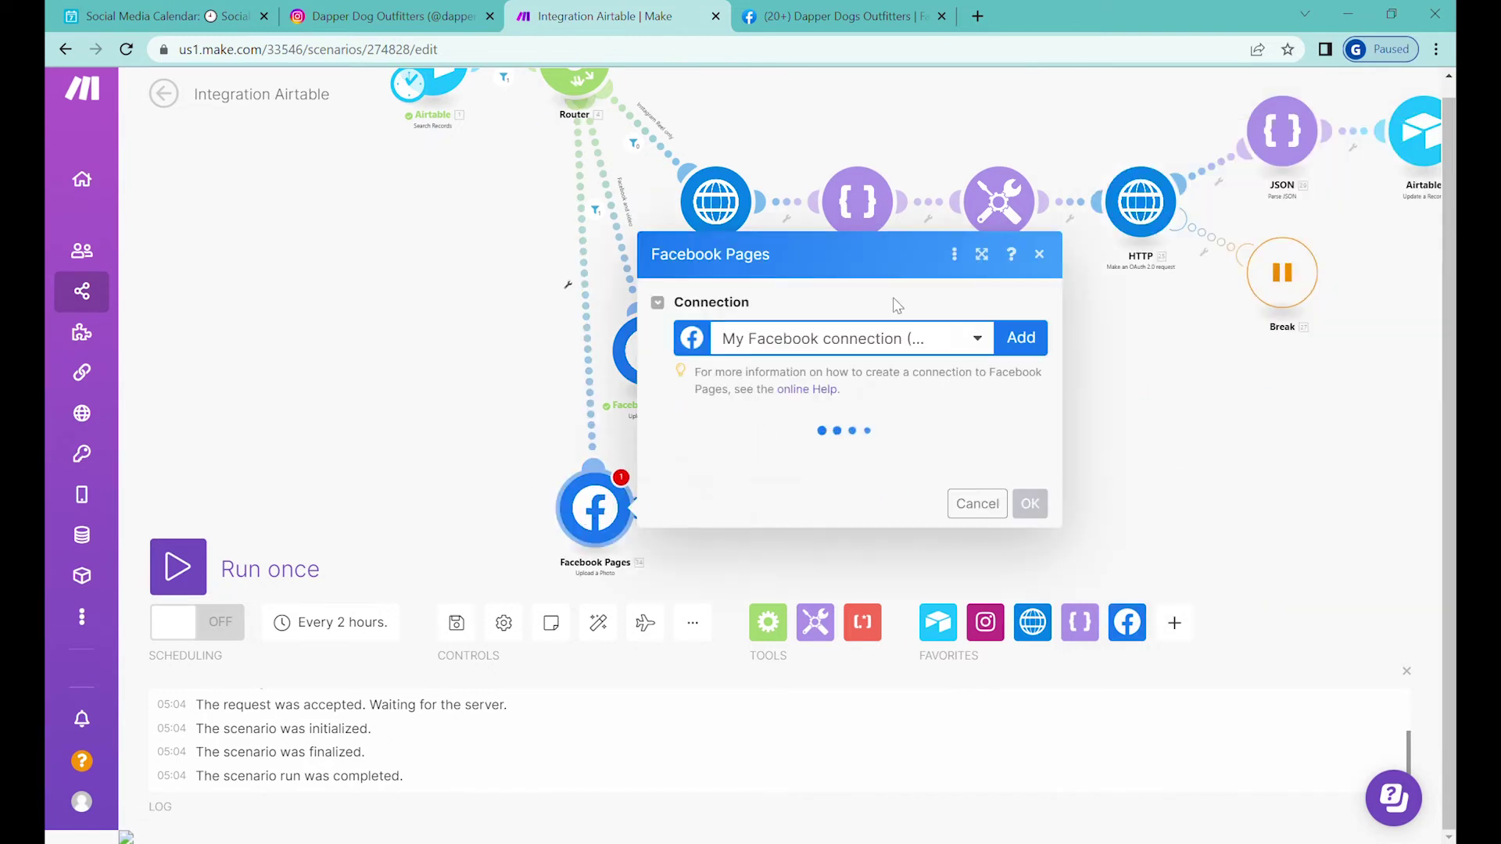
{"action": "left_click", "coordinate": [835, 439]}
{"action": "left_click", "coordinate": [841, 508]}
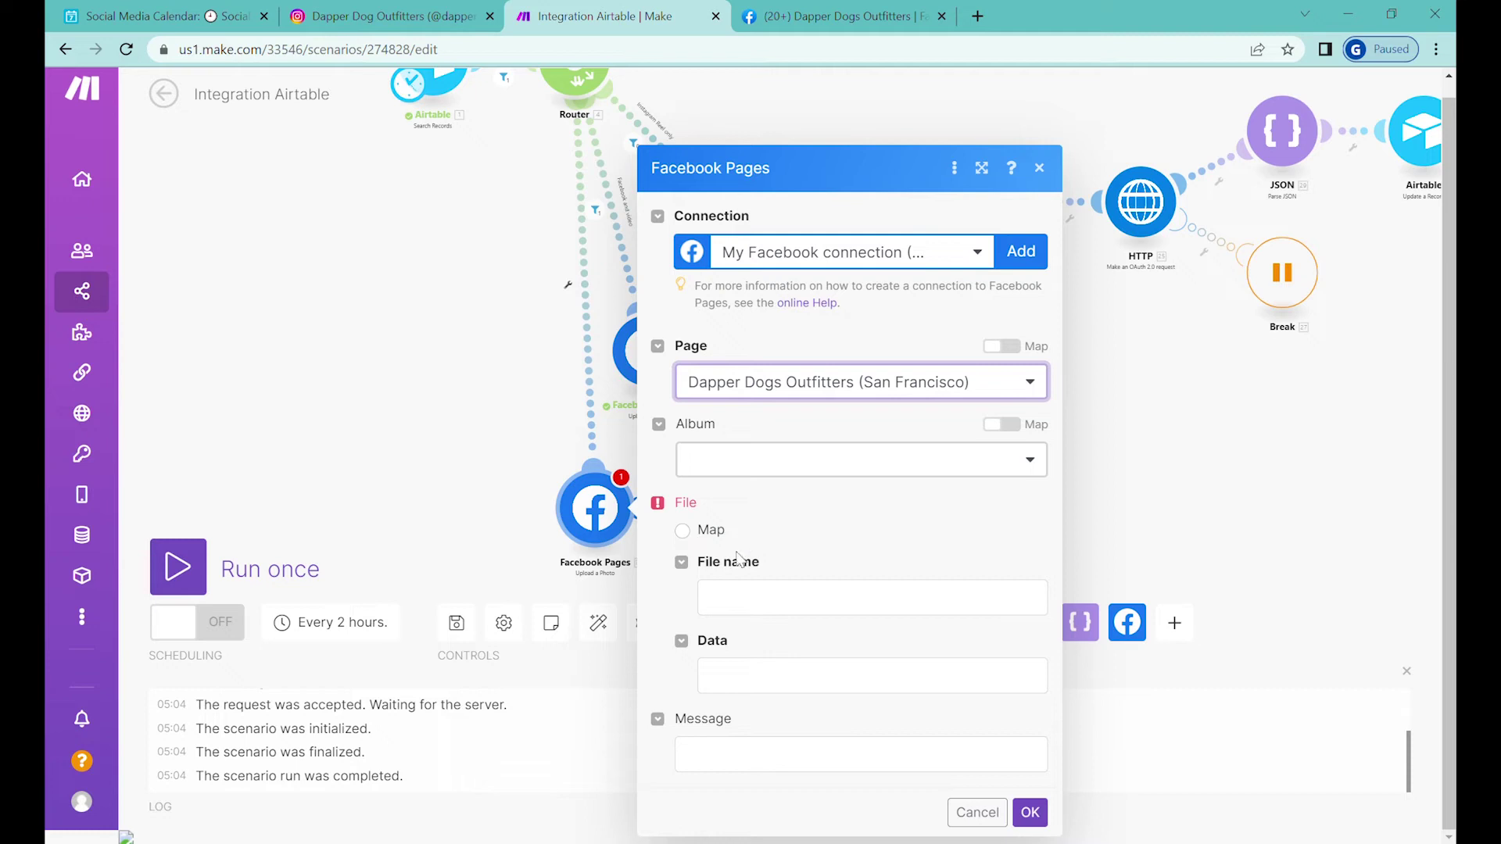
{"action": "left_click", "coordinate": [762, 603]}
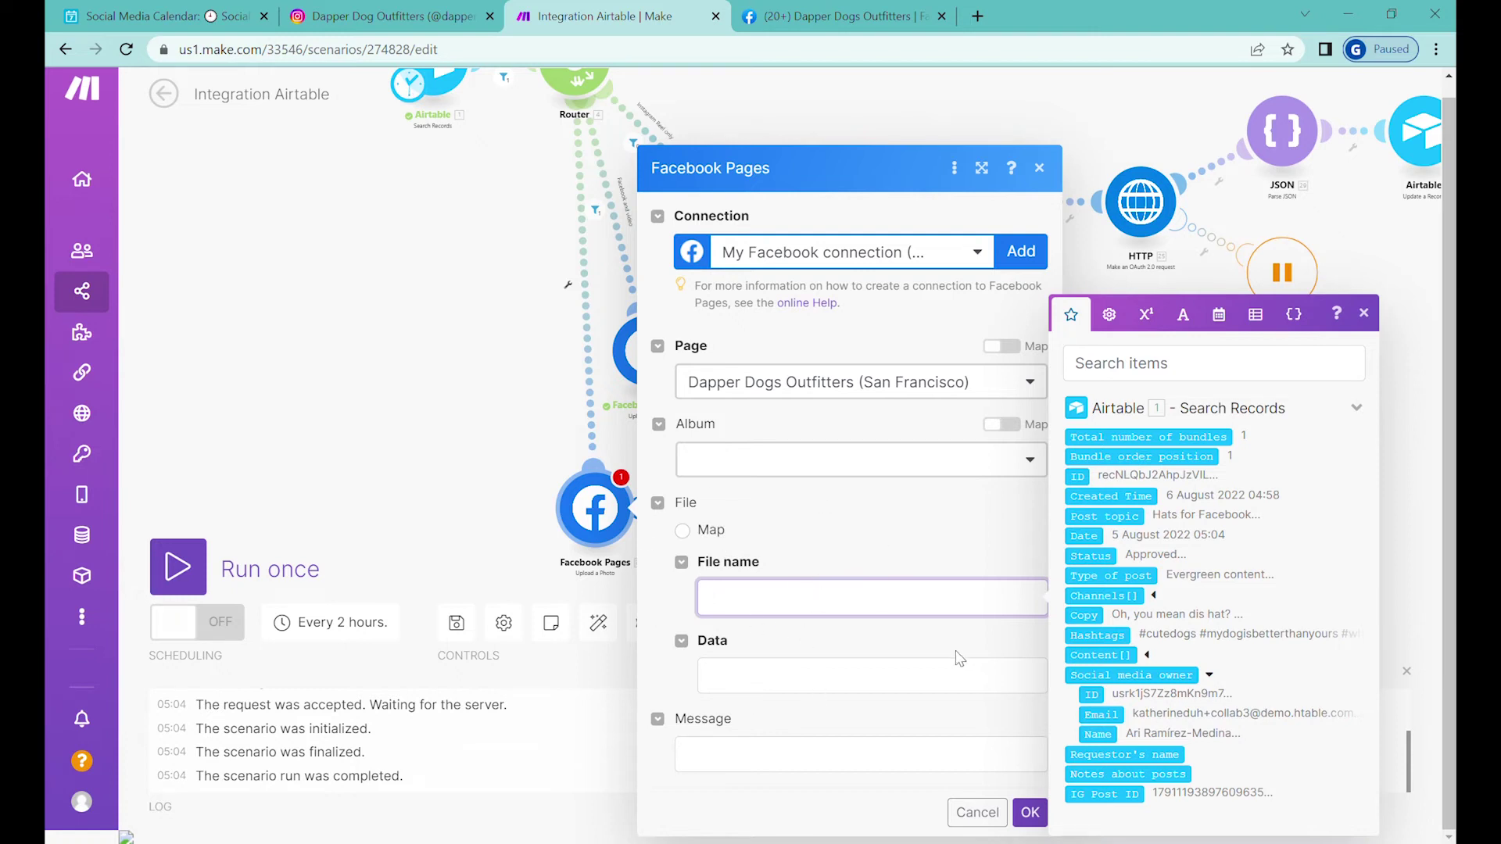
{"action": "left_click", "coordinate": [1032, 815]}
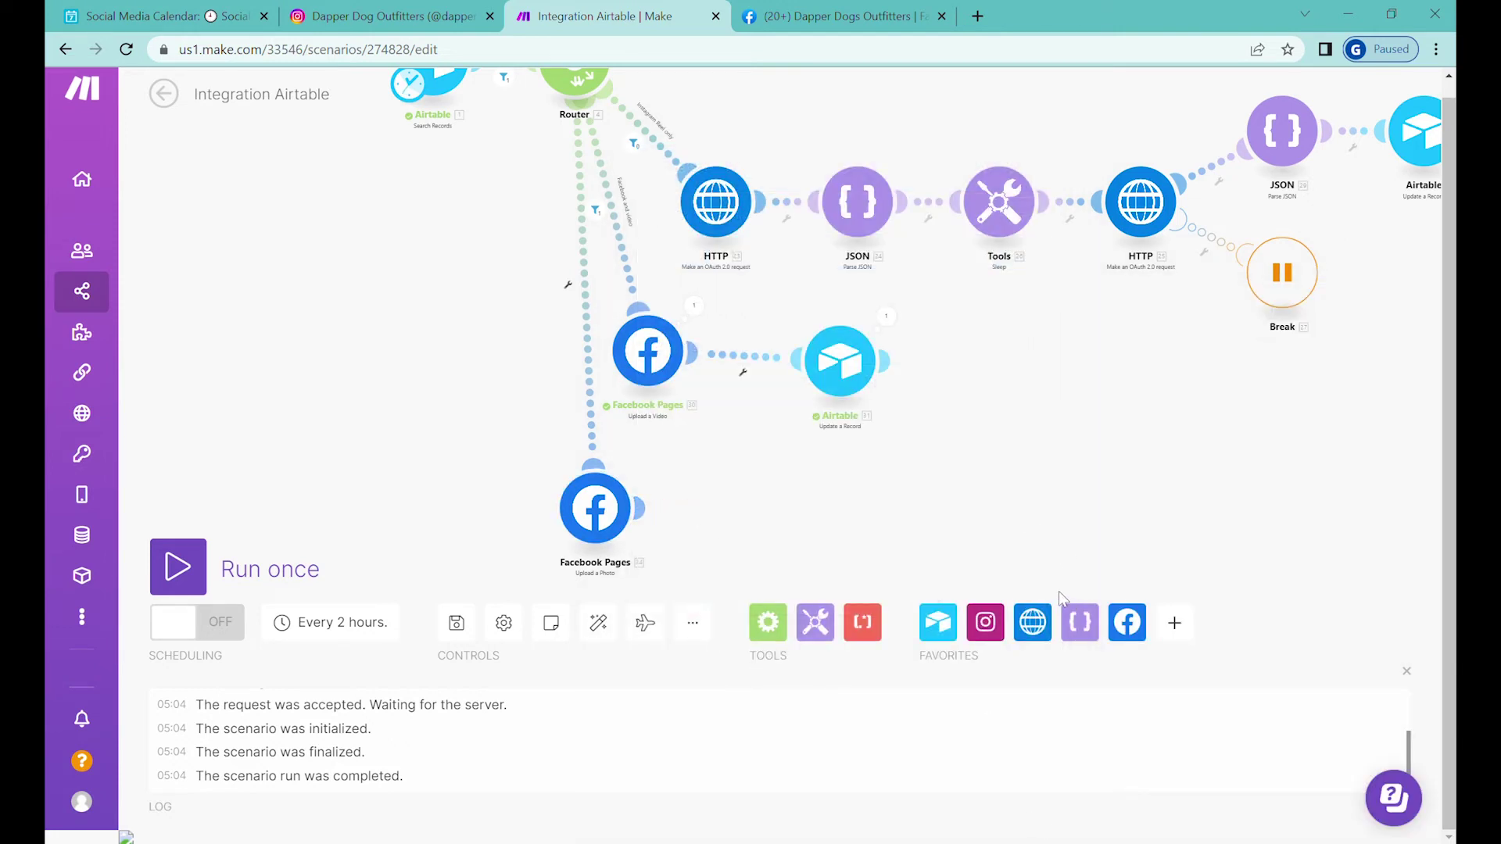
Insert an HTTP Get a file module before the photo upload, with the Airtable Content URL as its URL.
{"action": "left_click", "coordinate": [1034, 623]}
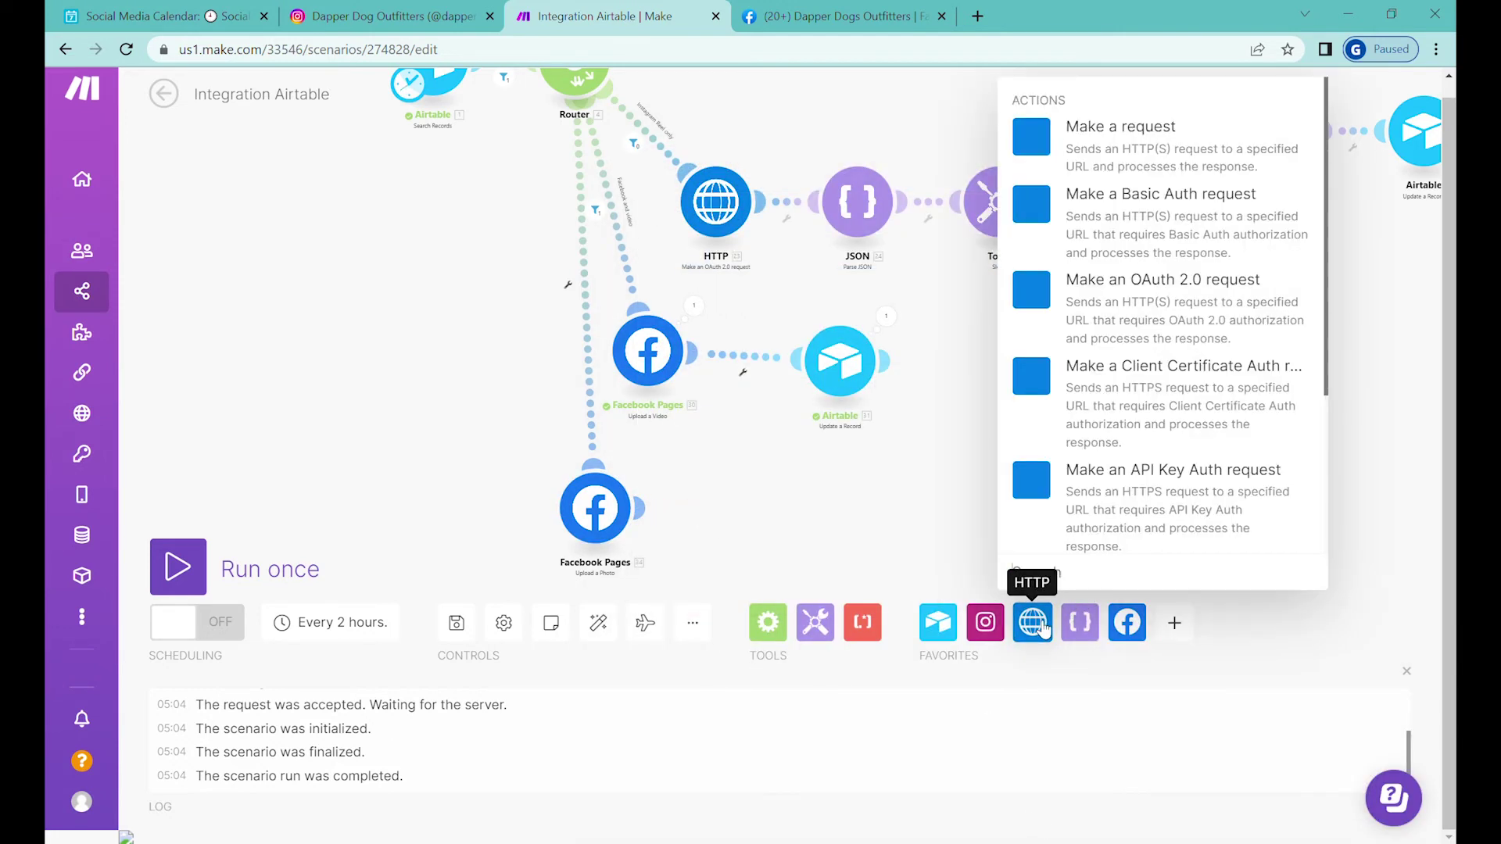
{"action": "scroll", "coordinate": [1150, 434], "scroll_direction": "down", "scroll_amount": 3}
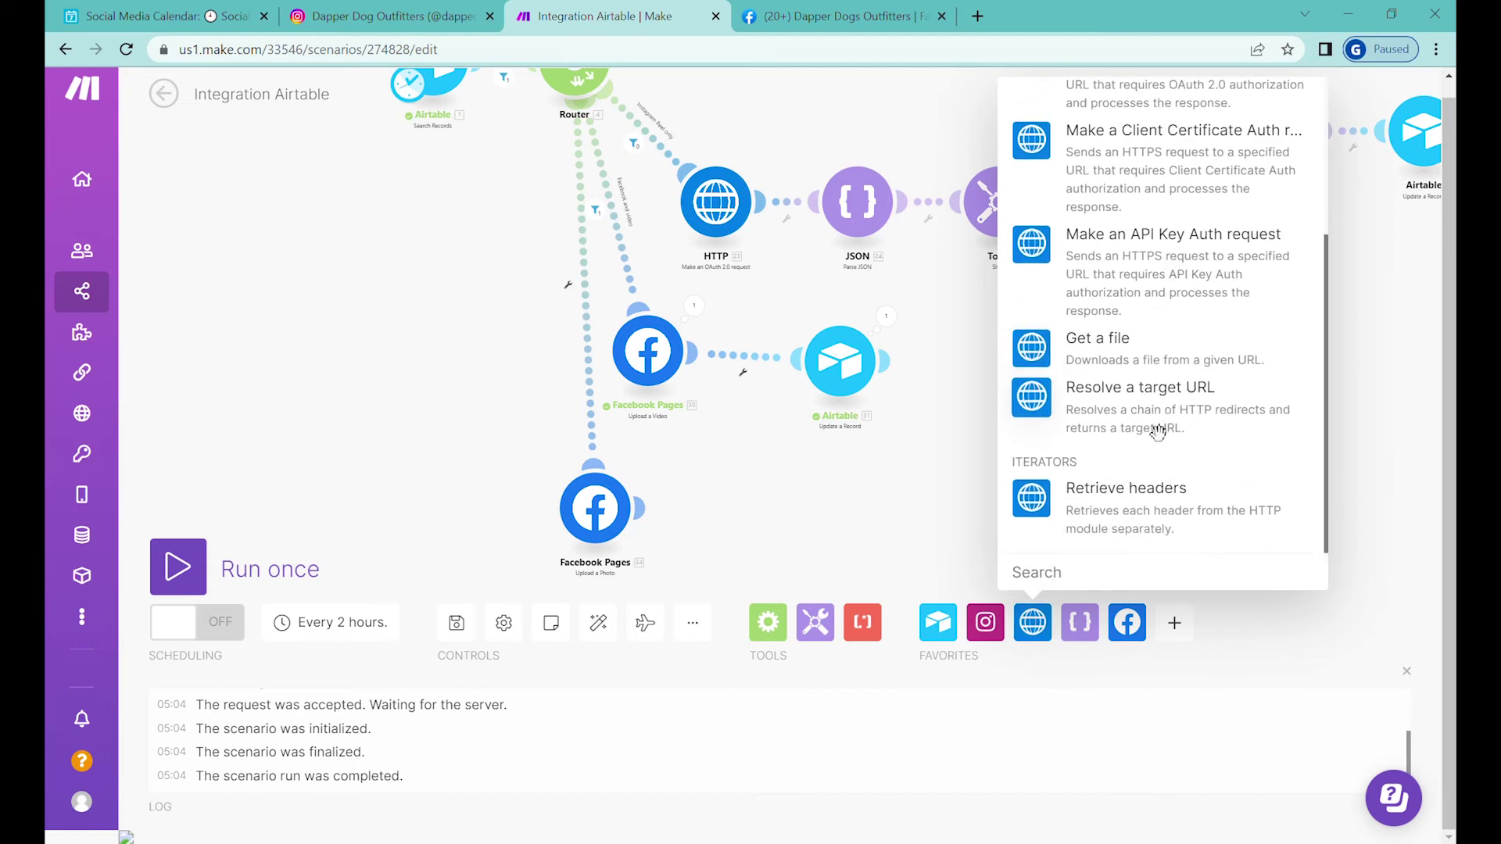
{"action": "left_click", "coordinate": [1110, 361]}
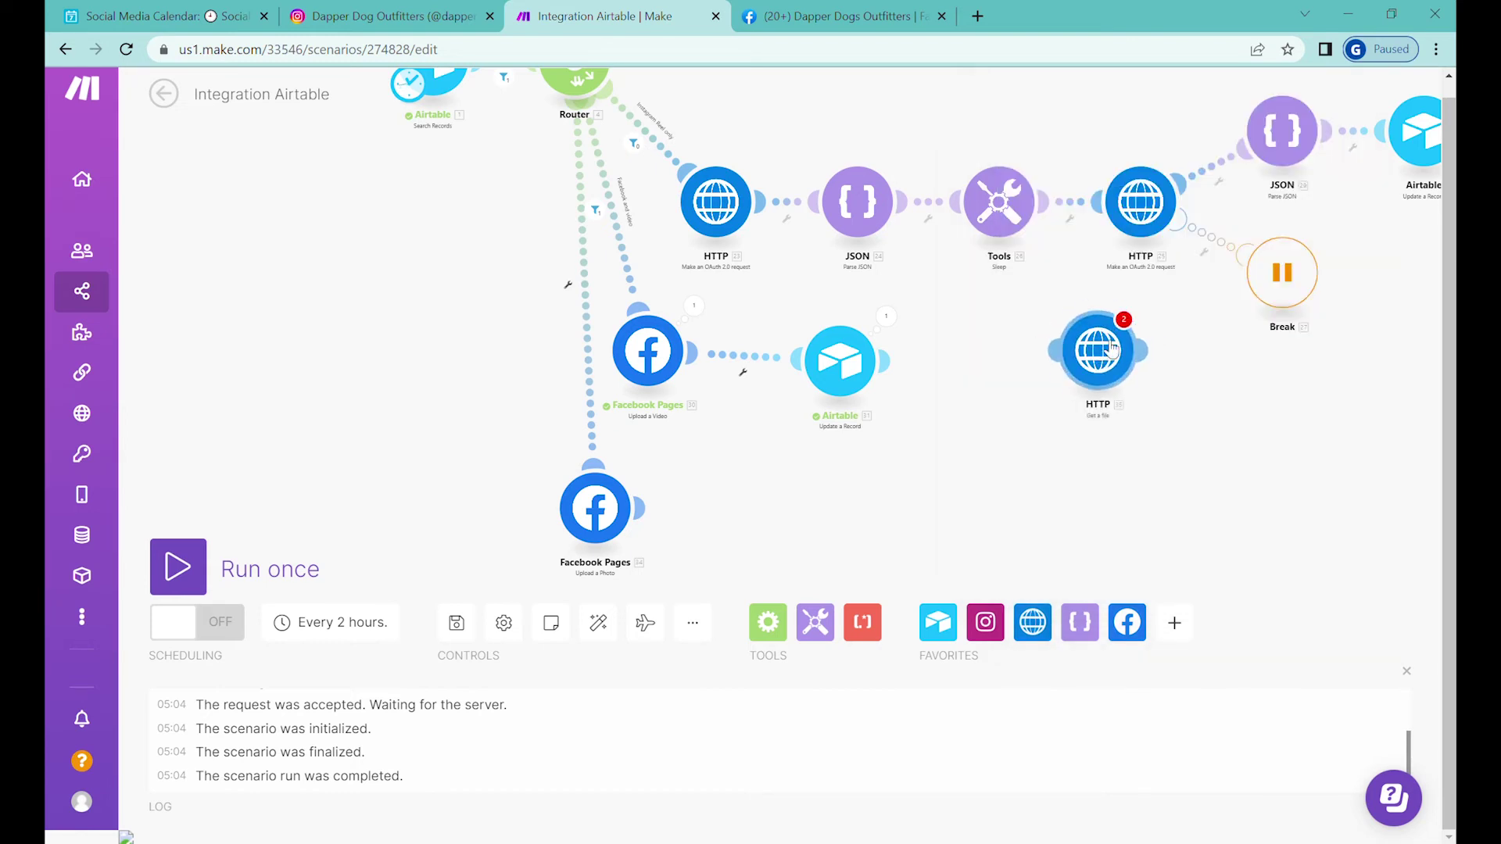
{"action": "left_click", "coordinate": [514, 336]}
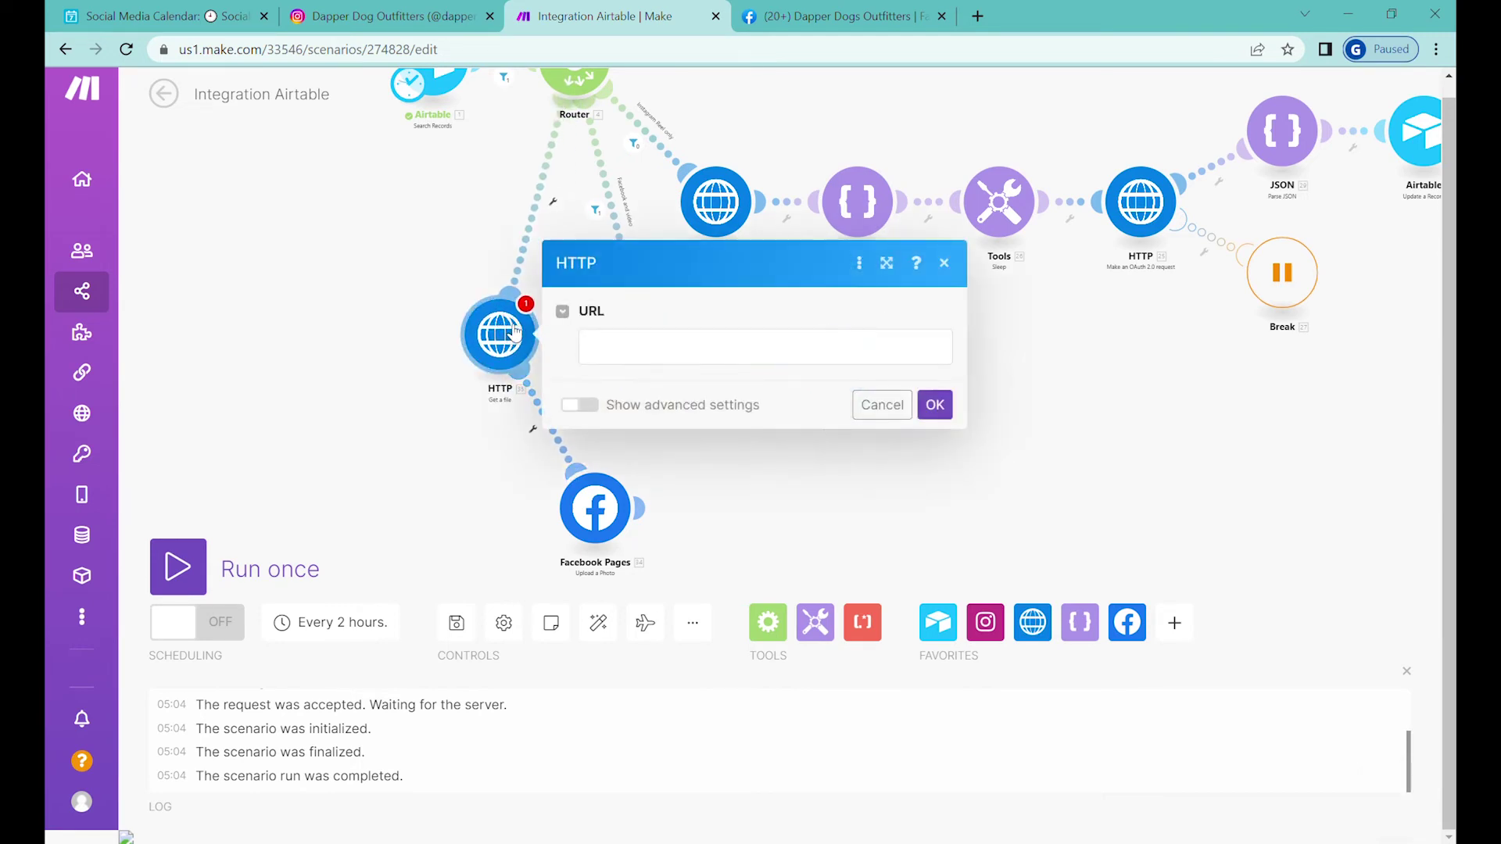
{"action": "left_click", "coordinate": [630, 350]}
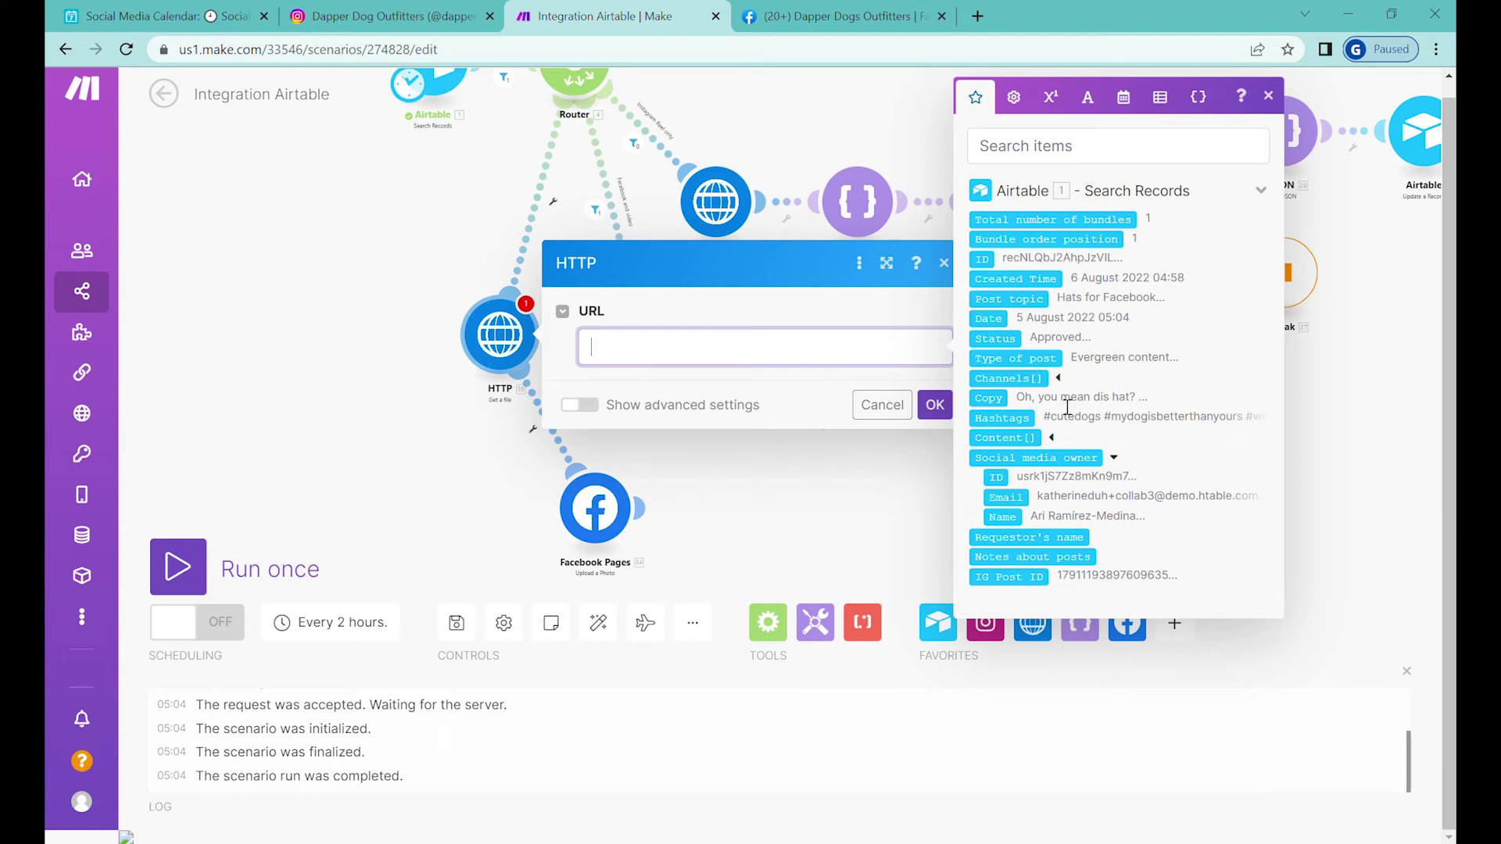
{"action": "left_click", "coordinate": [1052, 438]}
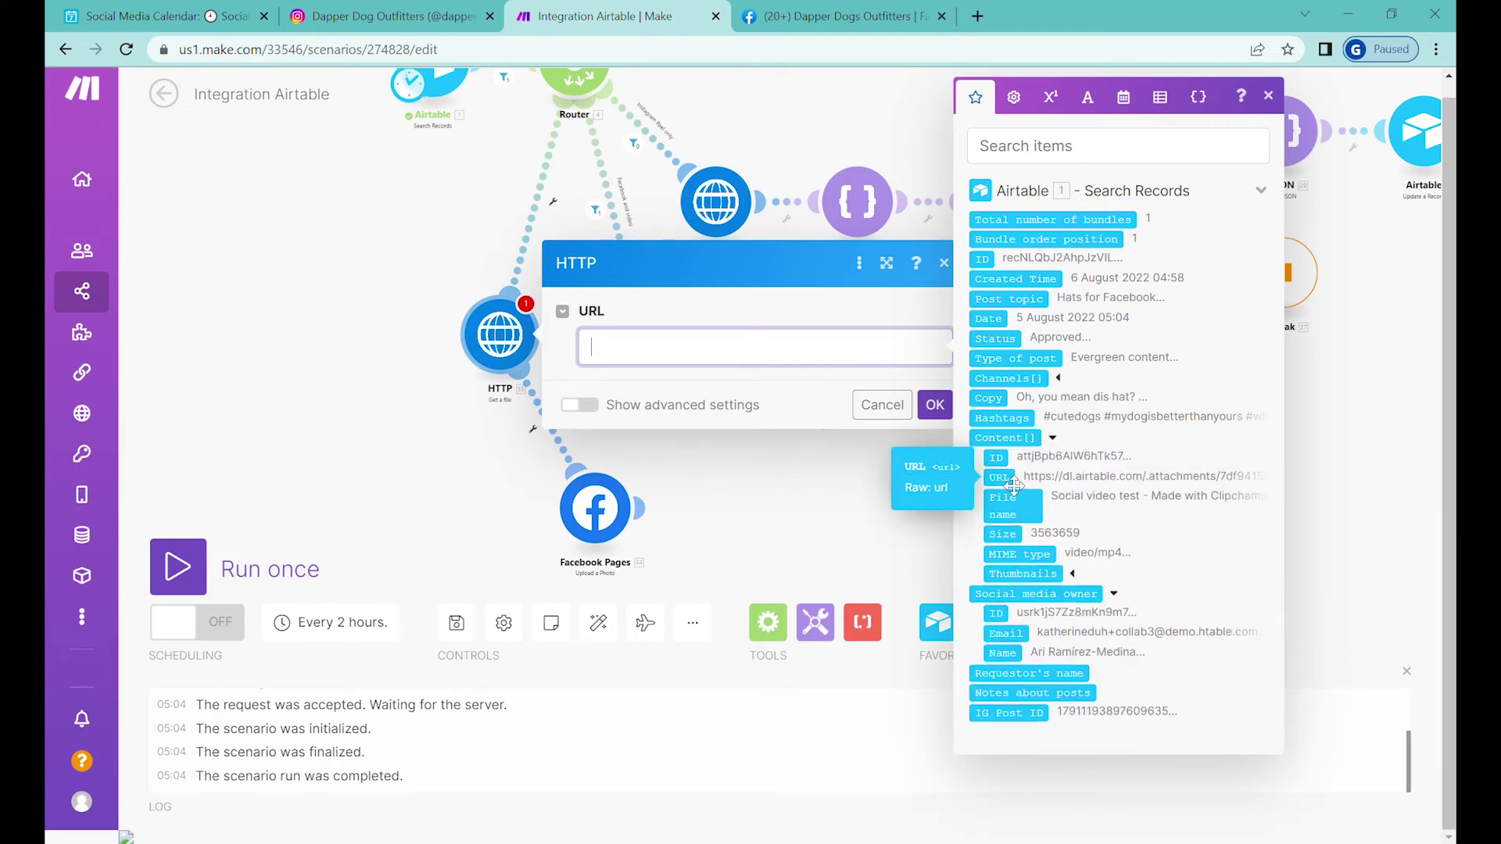
{"action": "left_click", "coordinate": [1012, 483]}
{"action": "left_click", "coordinate": [935, 404]}
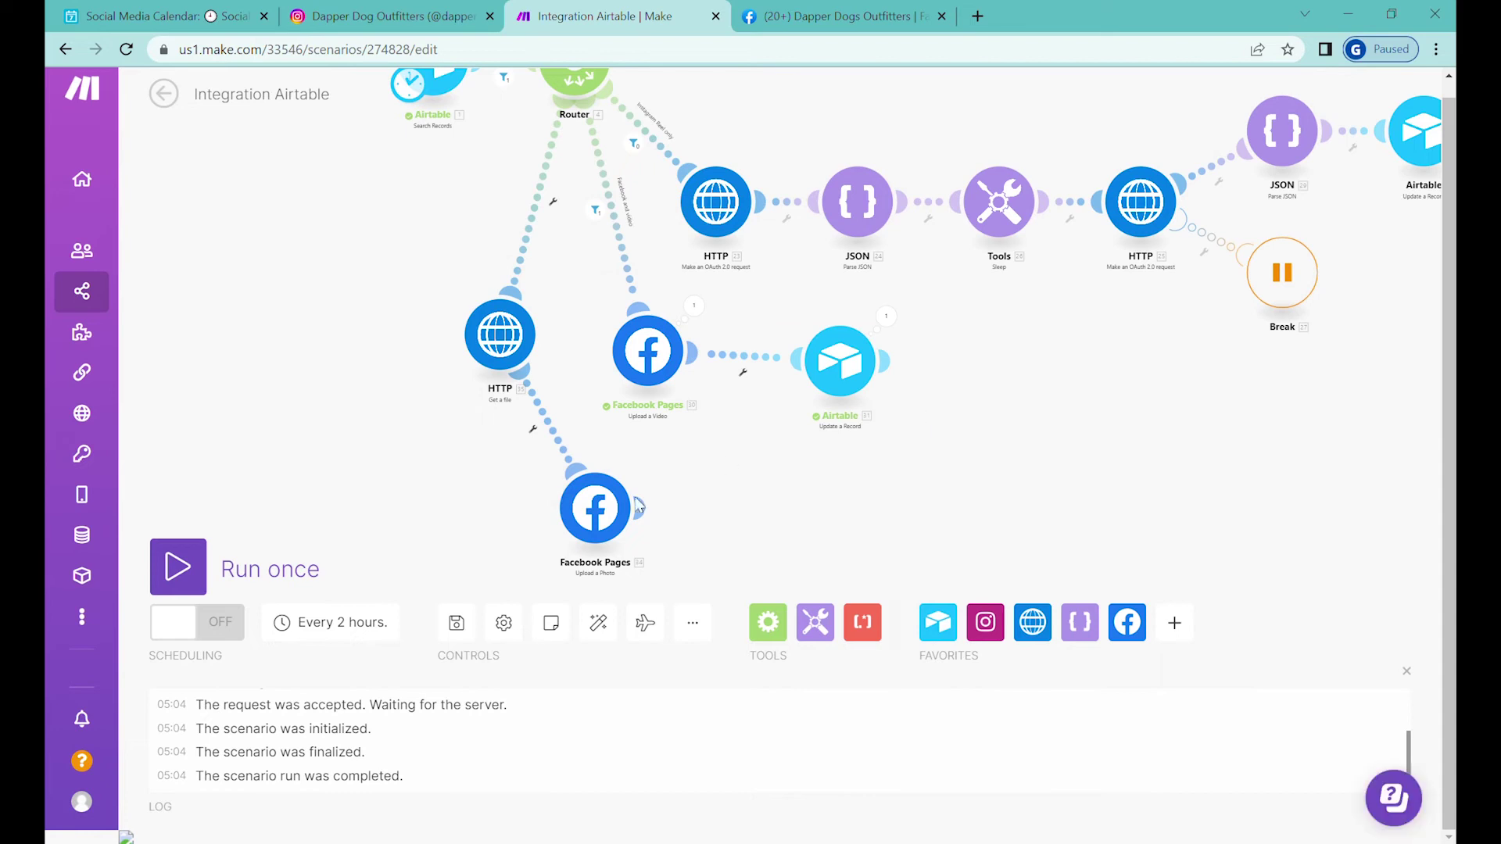
{"action": "left_click", "coordinate": [606, 512]}
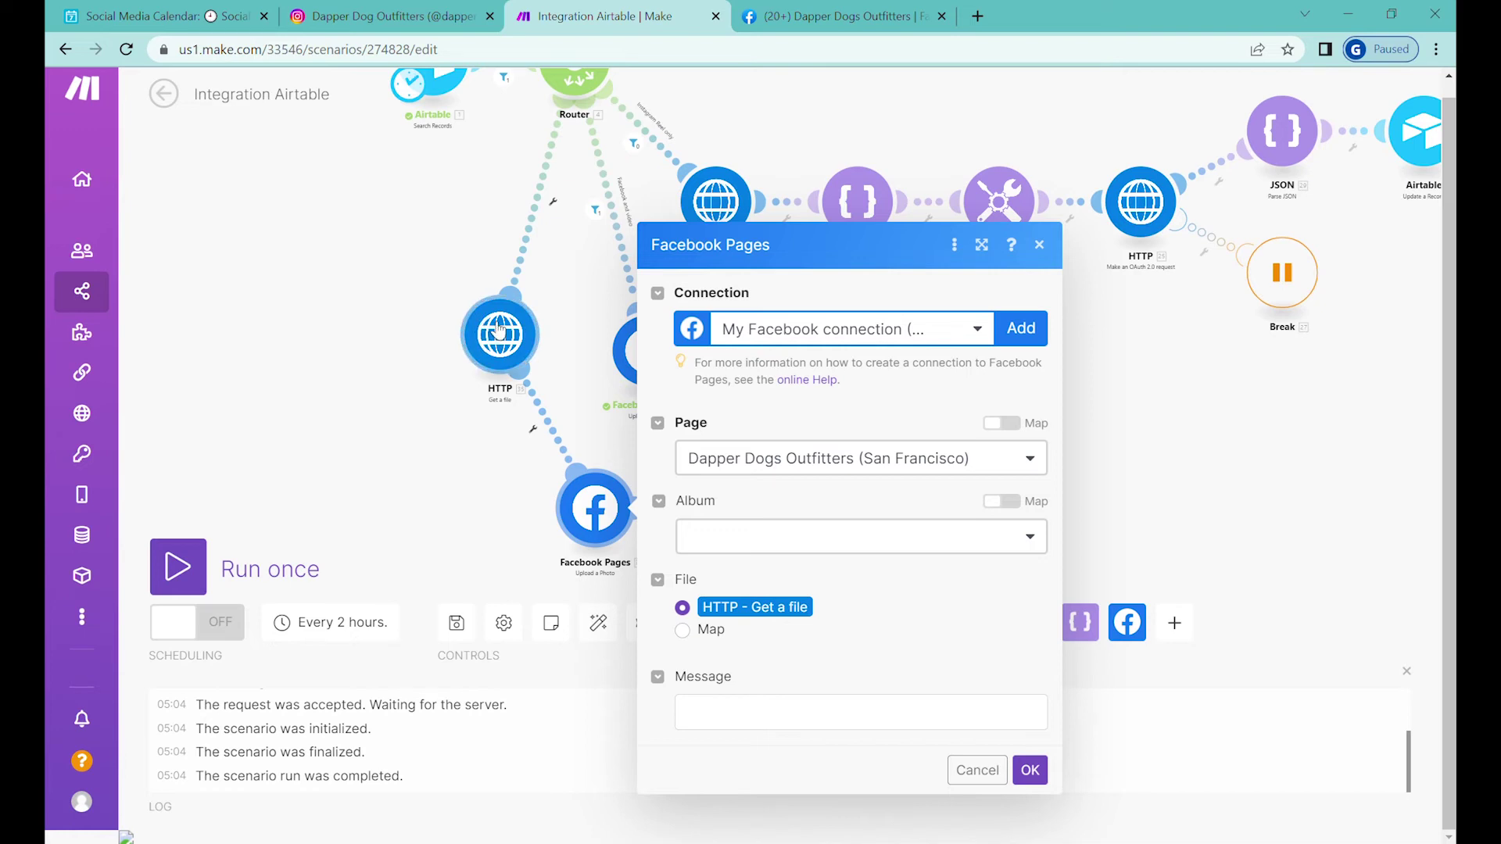
Fill the photo post's message with the Airtable Copy and Hashtags.
{"action": "left_click", "coordinate": [739, 713]}
{"action": "left_click", "coordinate": [1087, 616]}
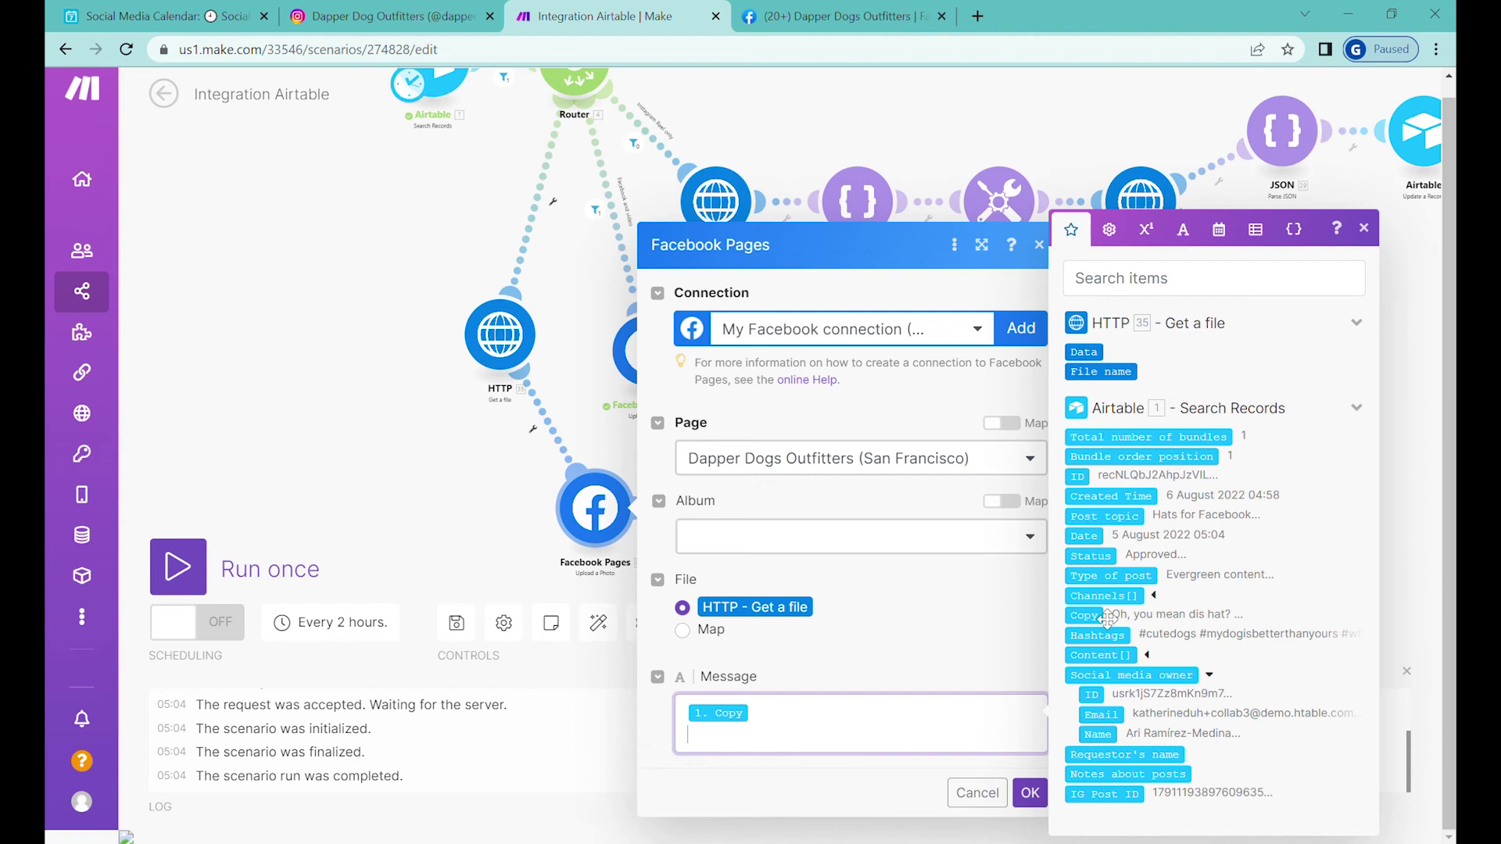
{"action": "left_click", "coordinate": [1099, 635]}
{"action": "left_click", "coordinate": [1030, 793]}
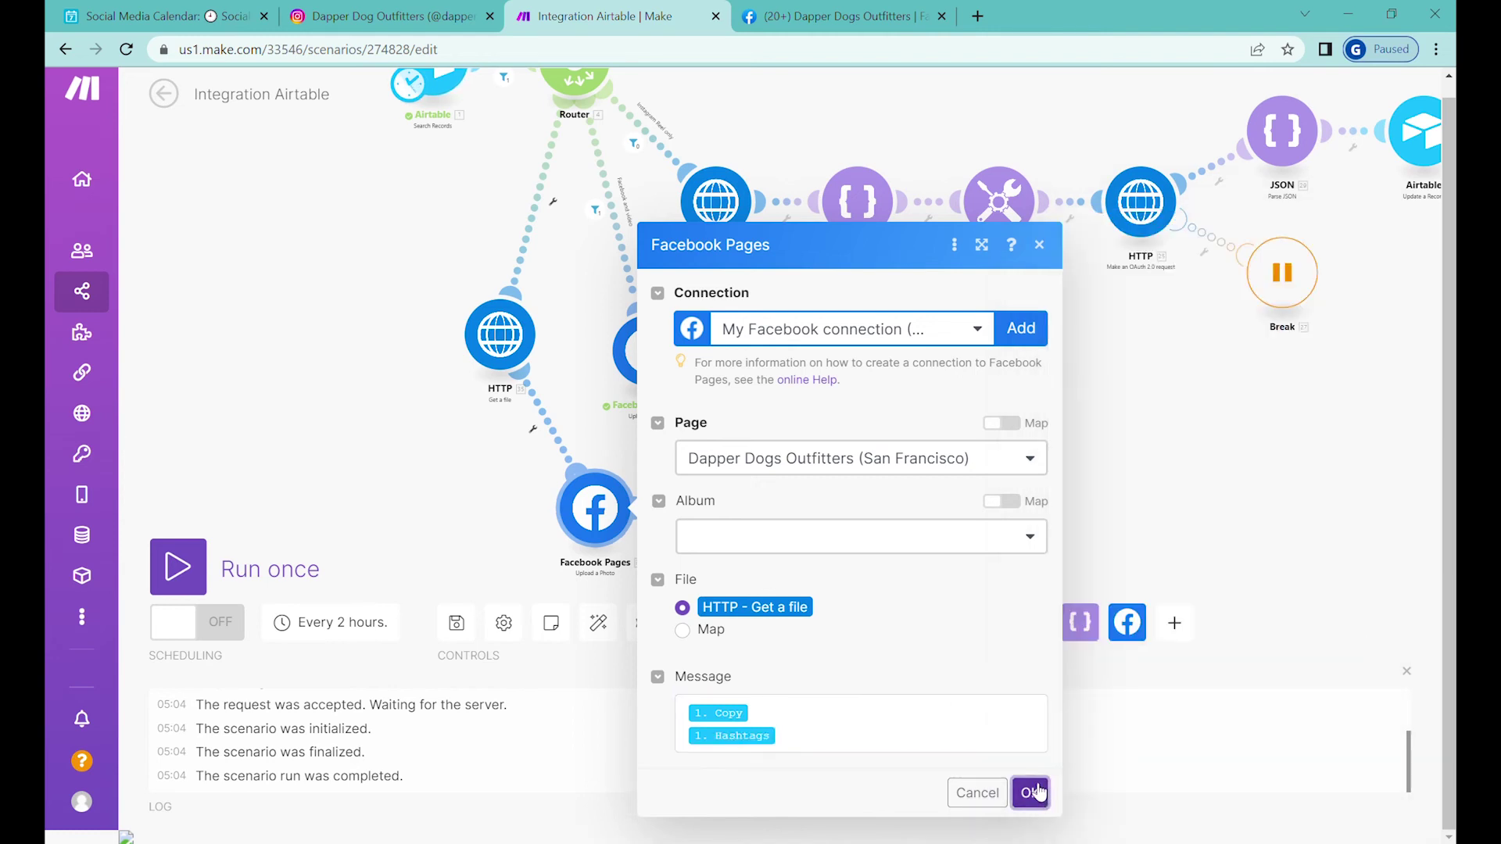
Rearrange the Get a file and photo upload modules and pan the lower branches toward the middle.
{"action": "left_click_drag", "start_coordinate": [647, 519], "coordinate": [744, 553]}
{"action": "left_click_drag", "start_coordinate": [482, 351], "coordinate": [454, 478]}
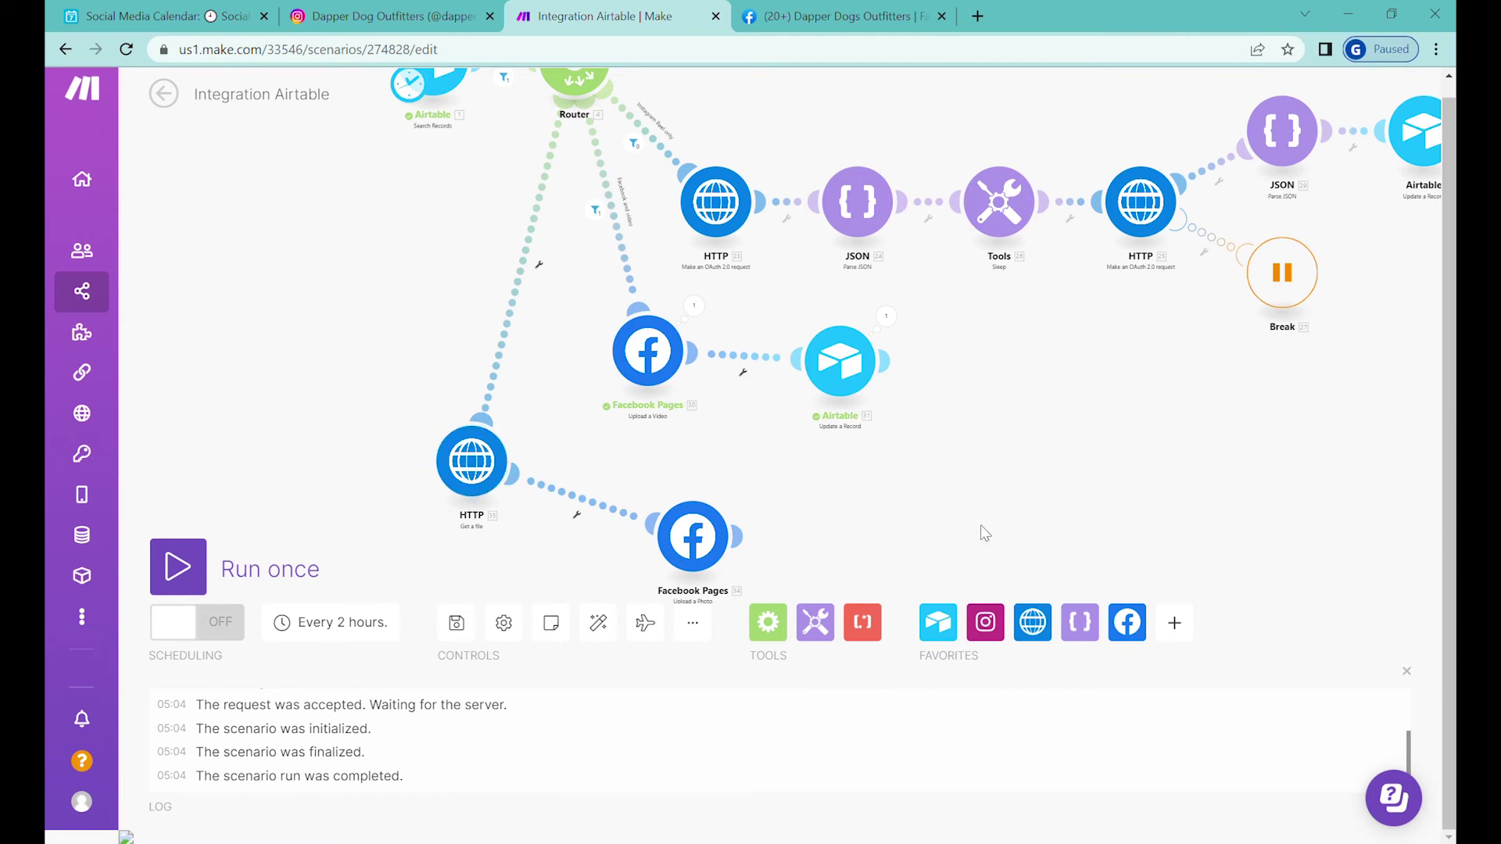
{"action": "left_click_drag", "start_coordinate": [710, 481], "coordinate": [954, 367]}
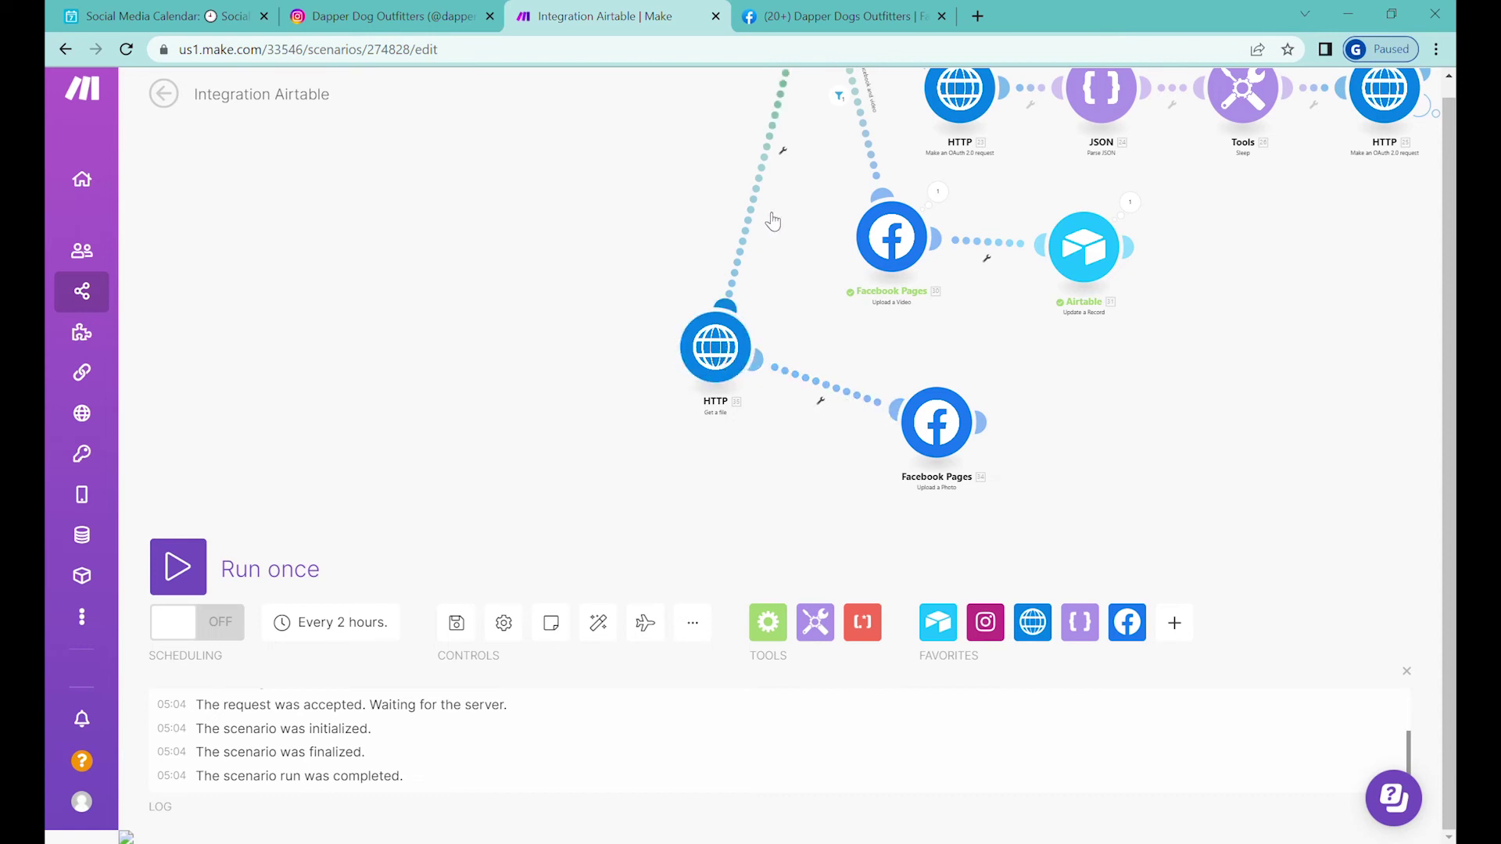
Inspect the existing 'Facebook and video' route filter's condition without changing it.
{"action": "scroll", "coordinate": [755, 290], "scroll_direction": "up", "scroll_amount": 3}
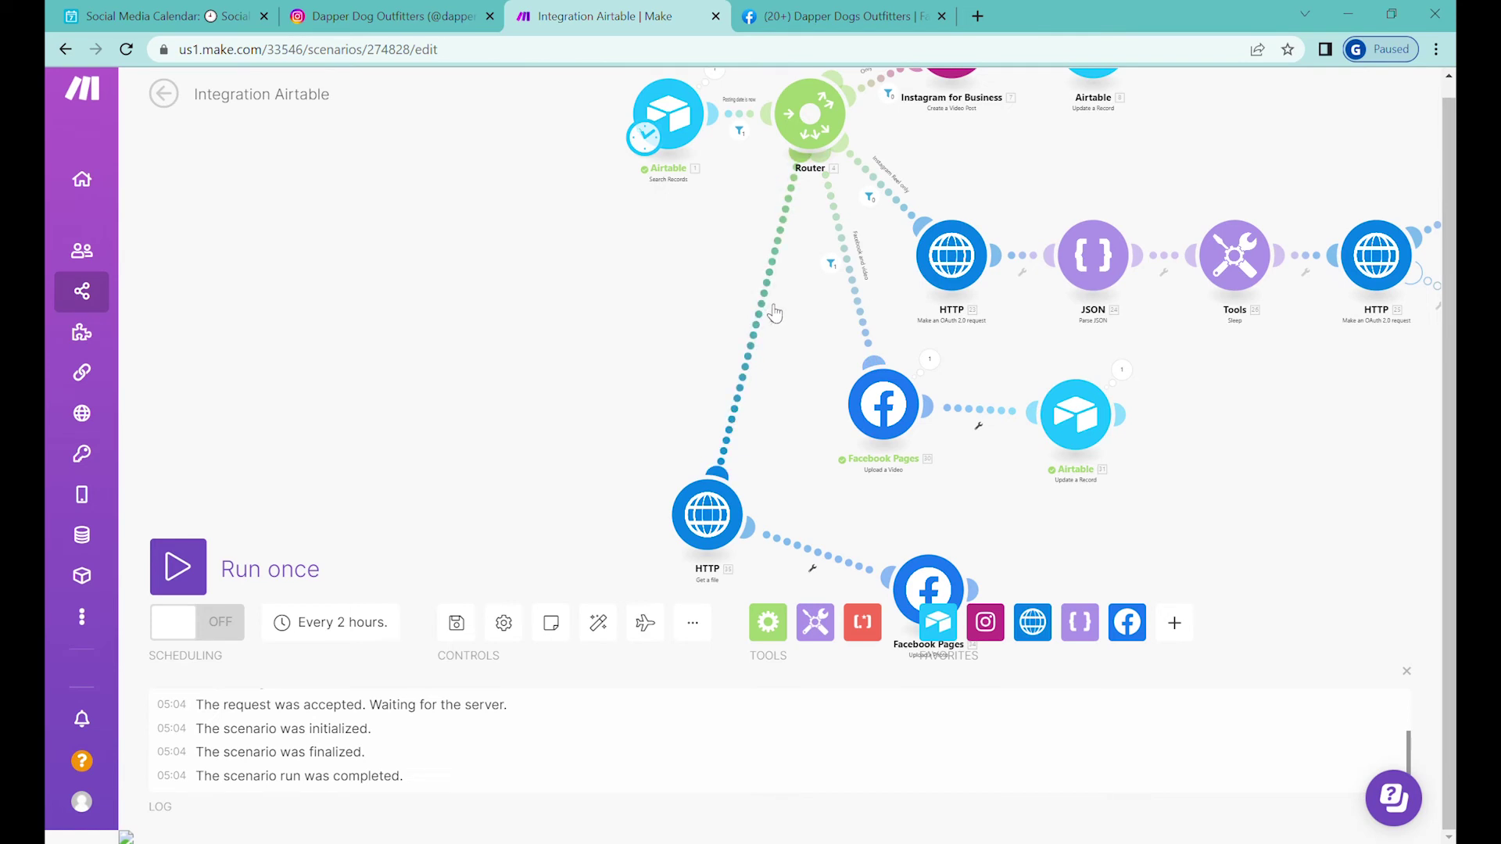
{"action": "left_click", "coordinate": [832, 263]}
{"action": "left_click", "coordinate": [1156, 328]}
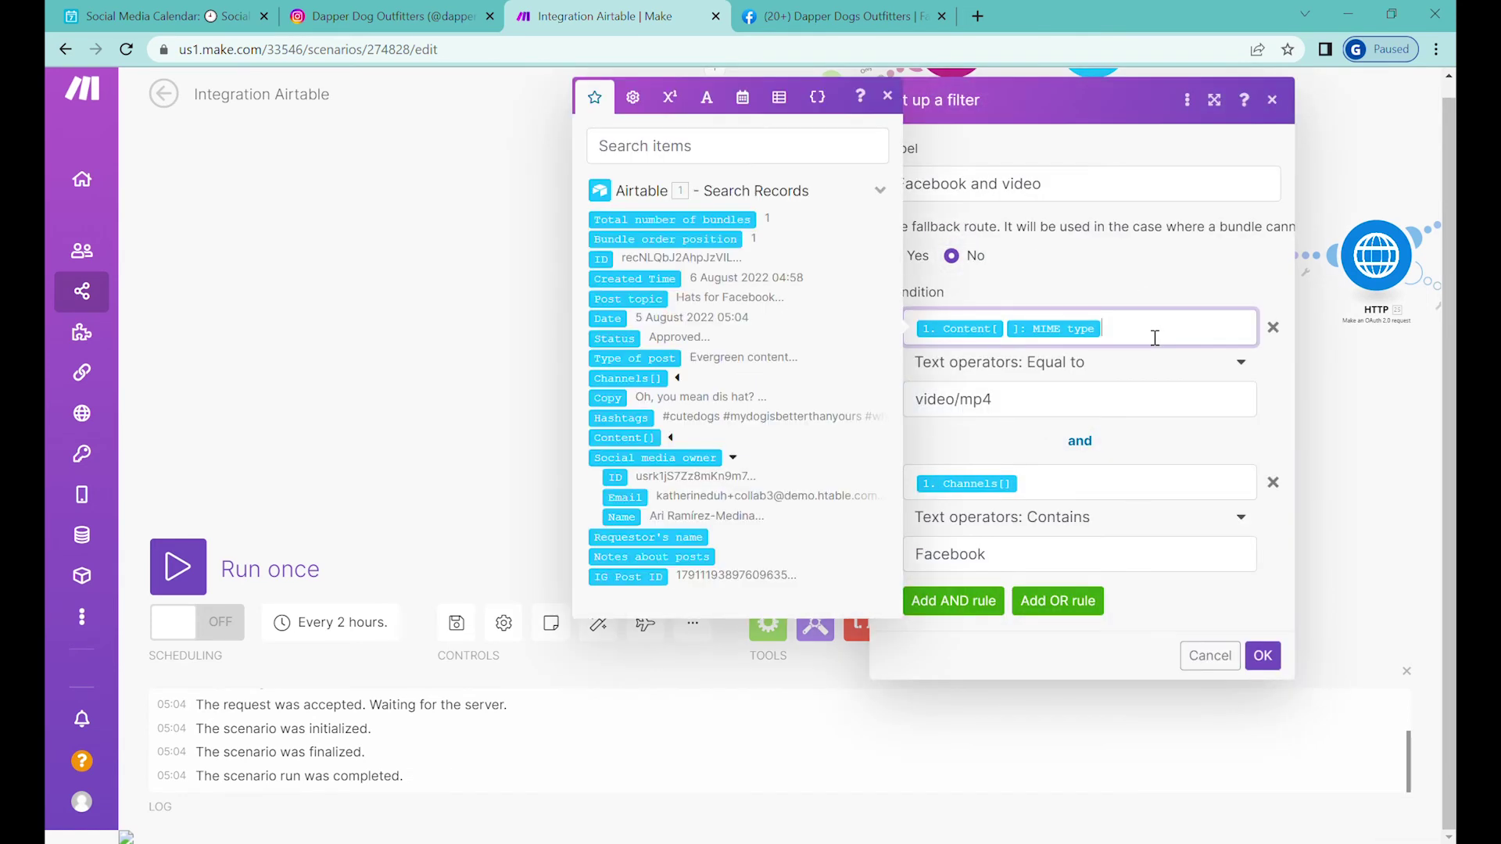
{"action": "left_click", "coordinate": [1230, 656]}
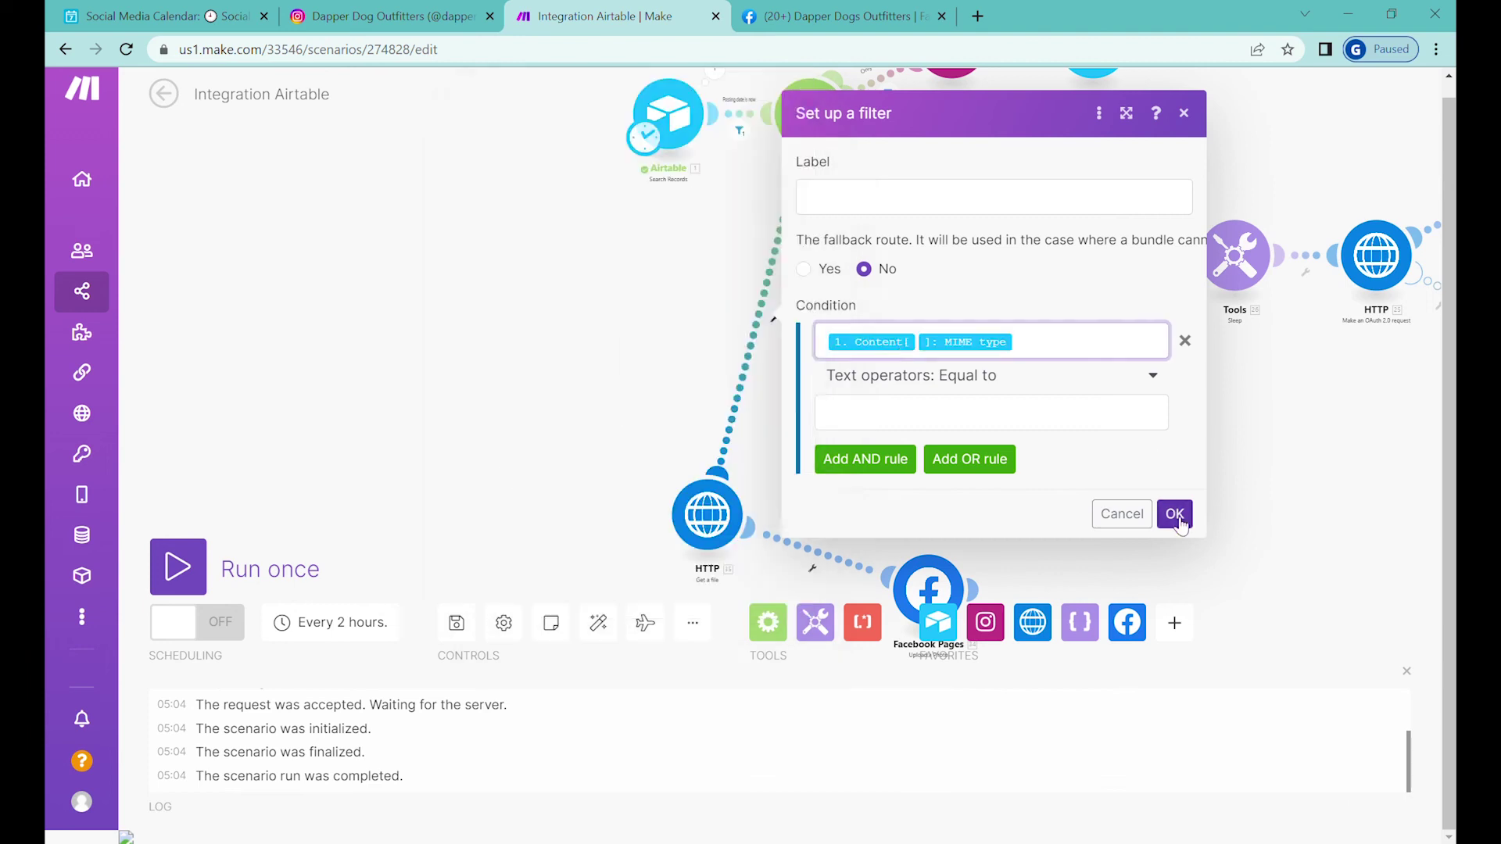
Start the photo route filter with the condition MIME type not equal to video/mp4.
{"action": "left_click", "coordinate": [1026, 408]}
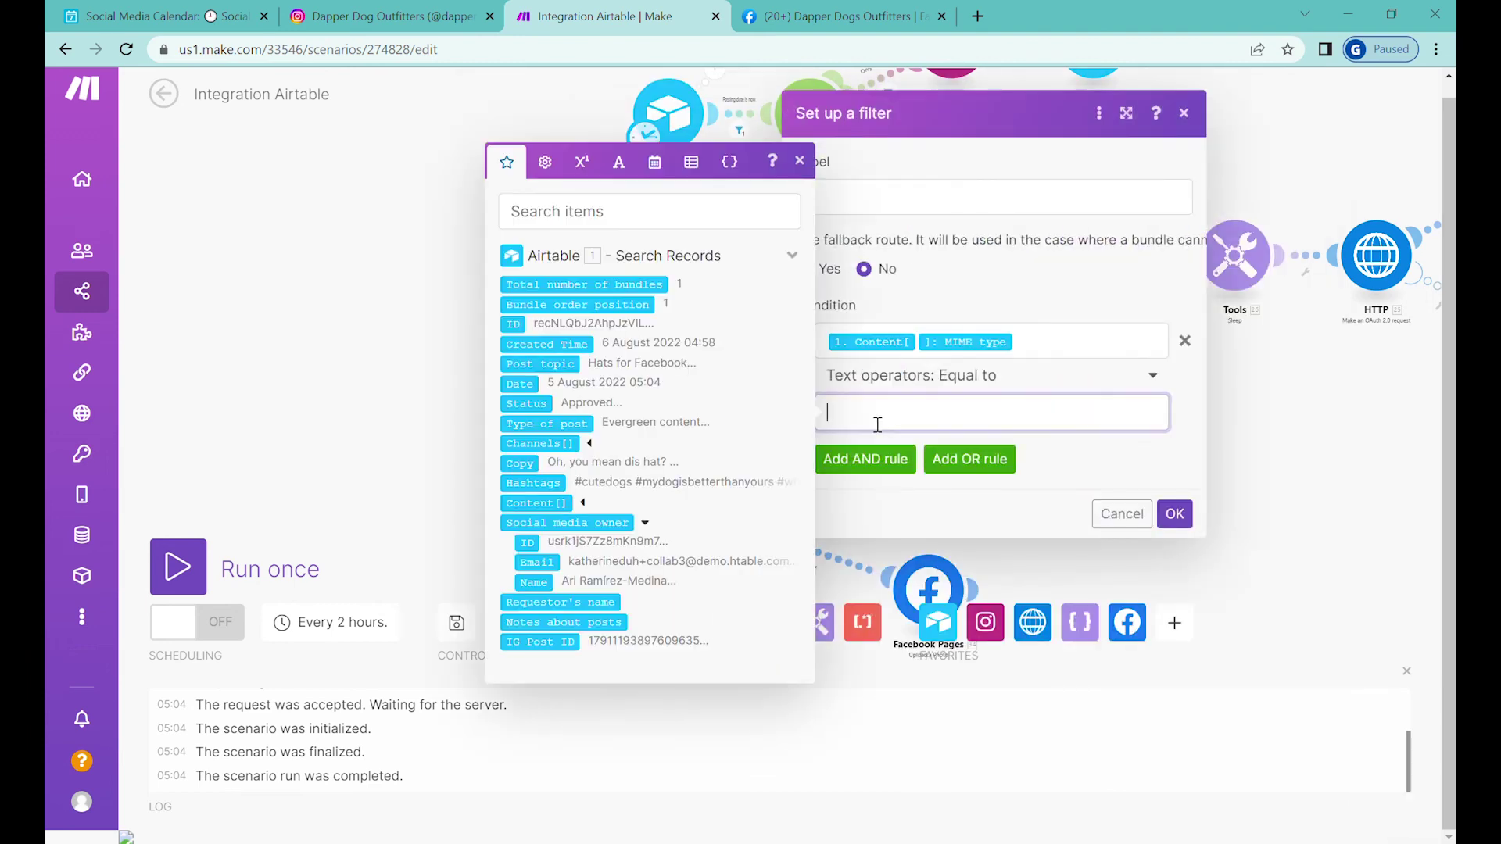
{"action": "type", "text": "video/mp4"}
{"action": "left_click", "coordinate": [941, 378]}
{"action": "left_click", "coordinate": [915, 617]}
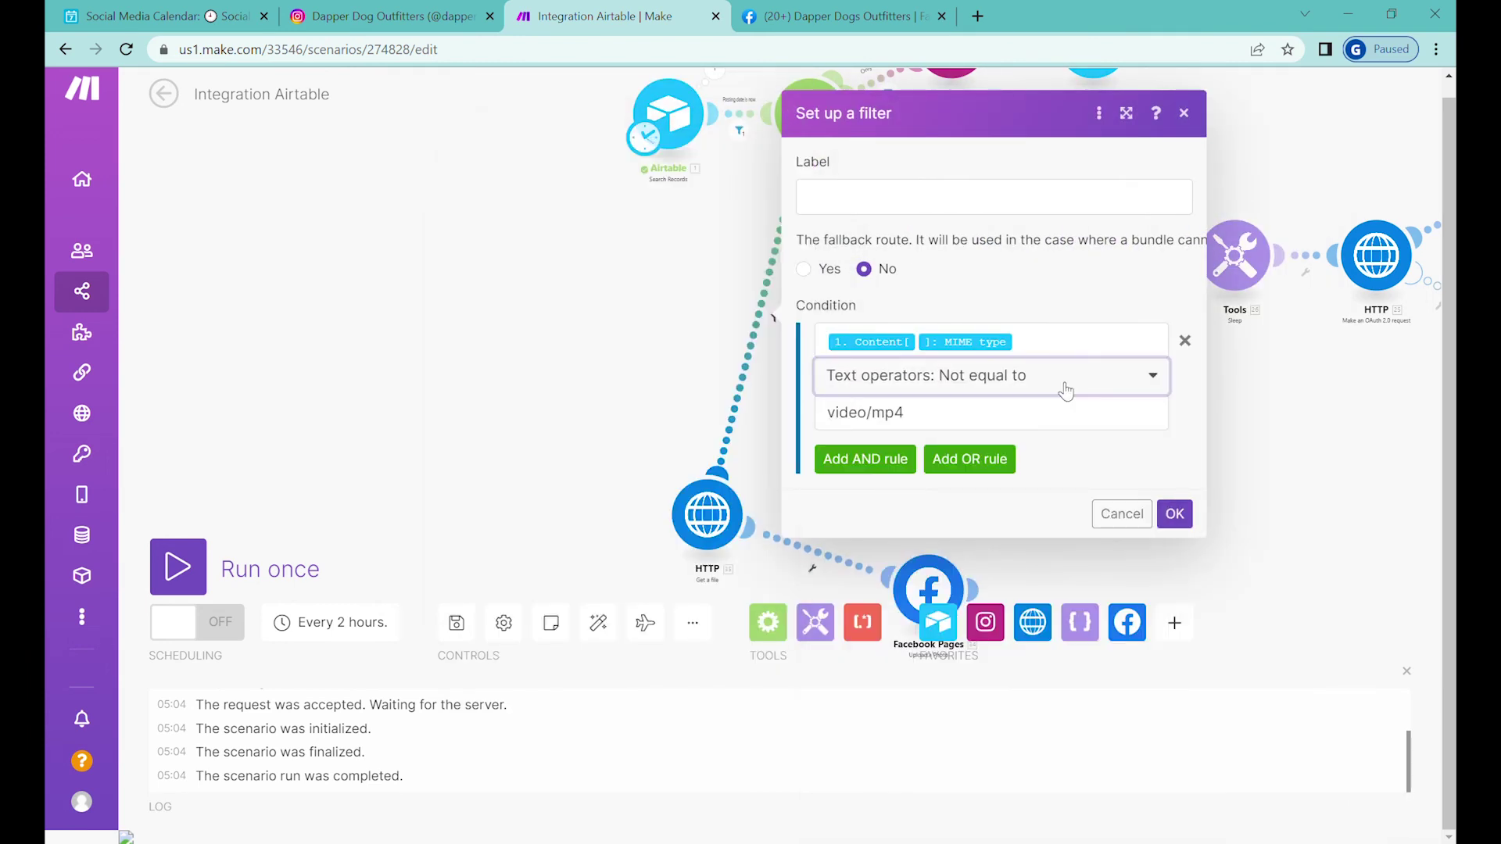
Add an AND condition Channels contains Facebook, label the filter 'Facebook and not video', and auto-align modules.
{"action": "left_click", "coordinate": [903, 470]}
{"action": "left_click", "coordinate": [578, 540]}
{"action": "left_click", "coordinate": [989, 519]}
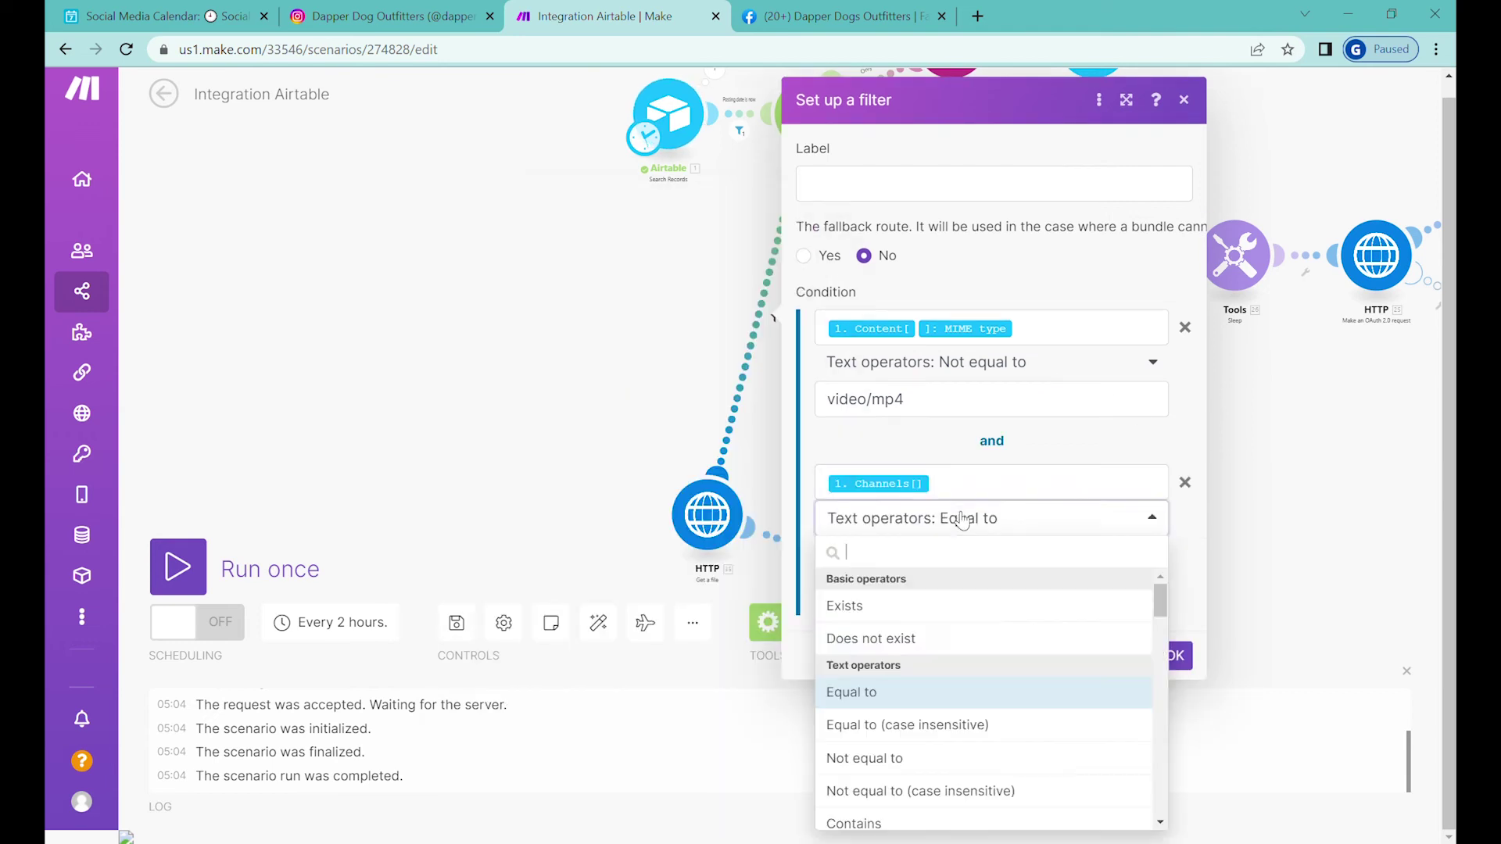
{"action": "type", "text": "cont"}
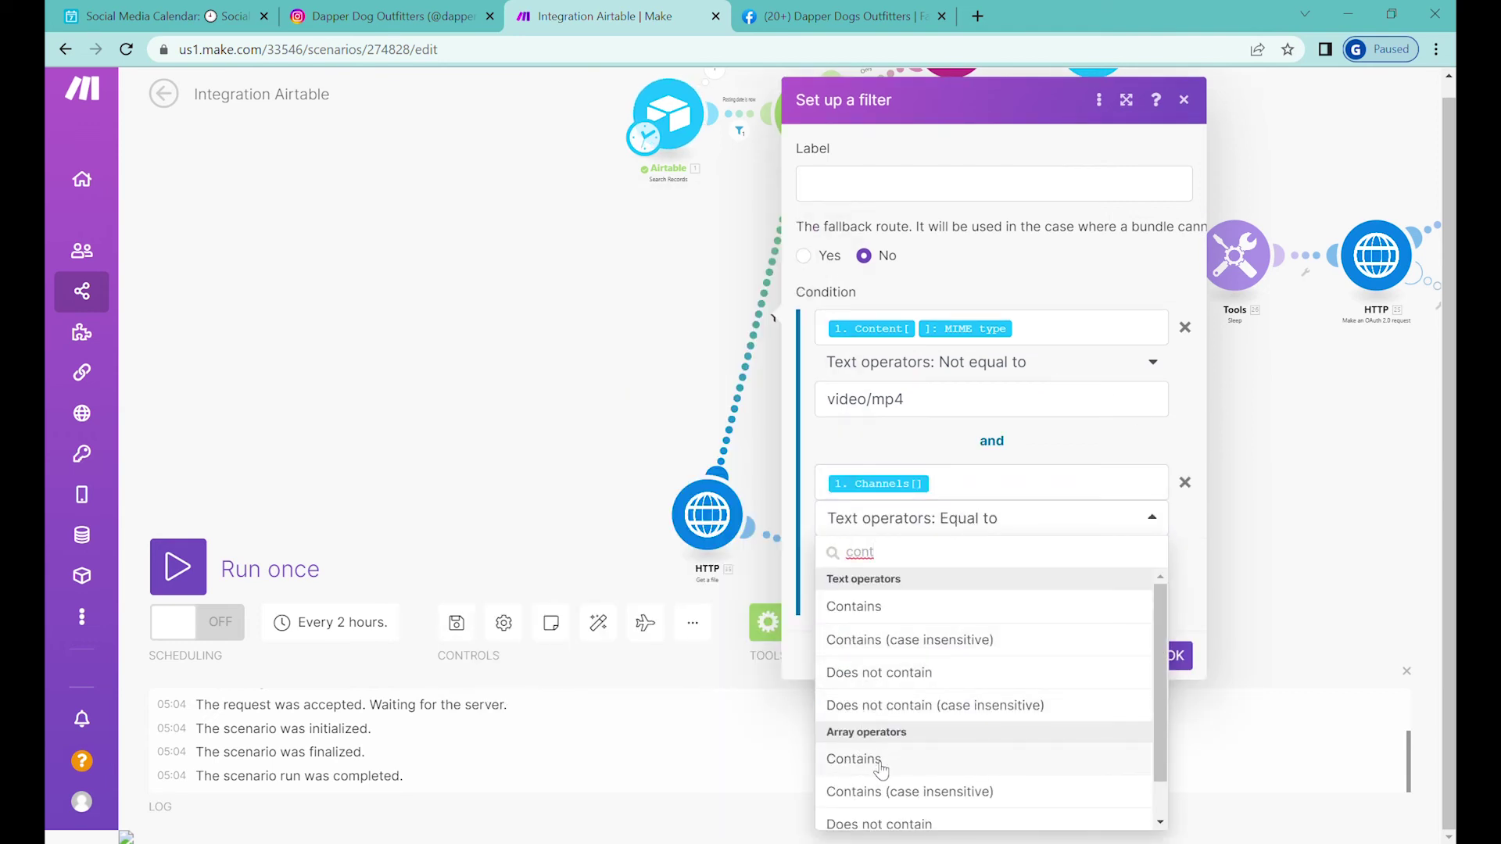
{"action": "left_click", "coordinate": [886, 762]}
{"action": "left_click", "coordinate": [887, 560]}
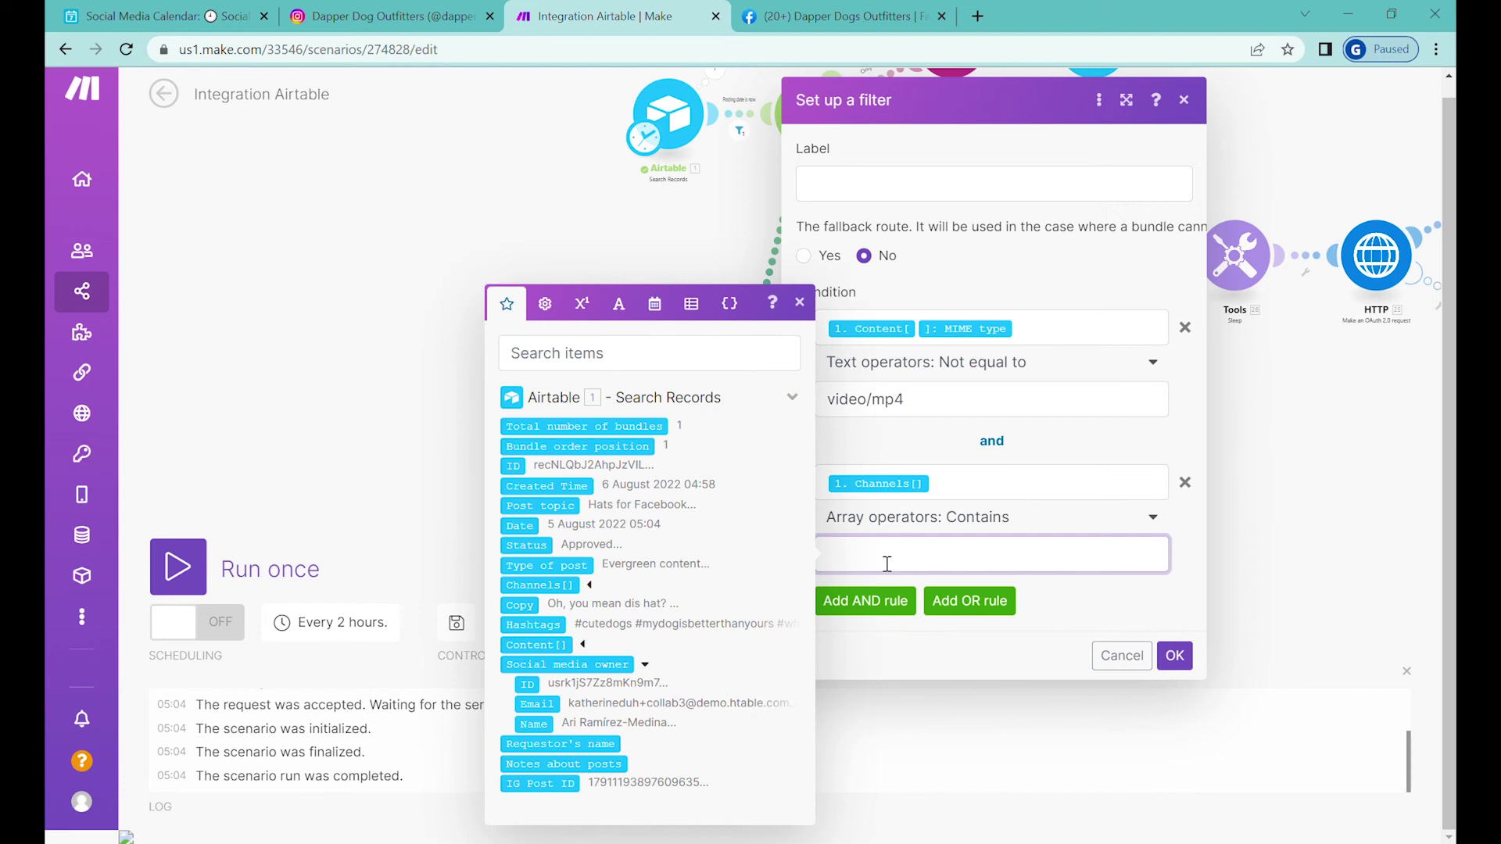
{"action": "type", "text": "Facebook"}
{"action": "left_click", "coordinate": [895, 184]}
{"action": "type", "text": "Facebook and not video"}
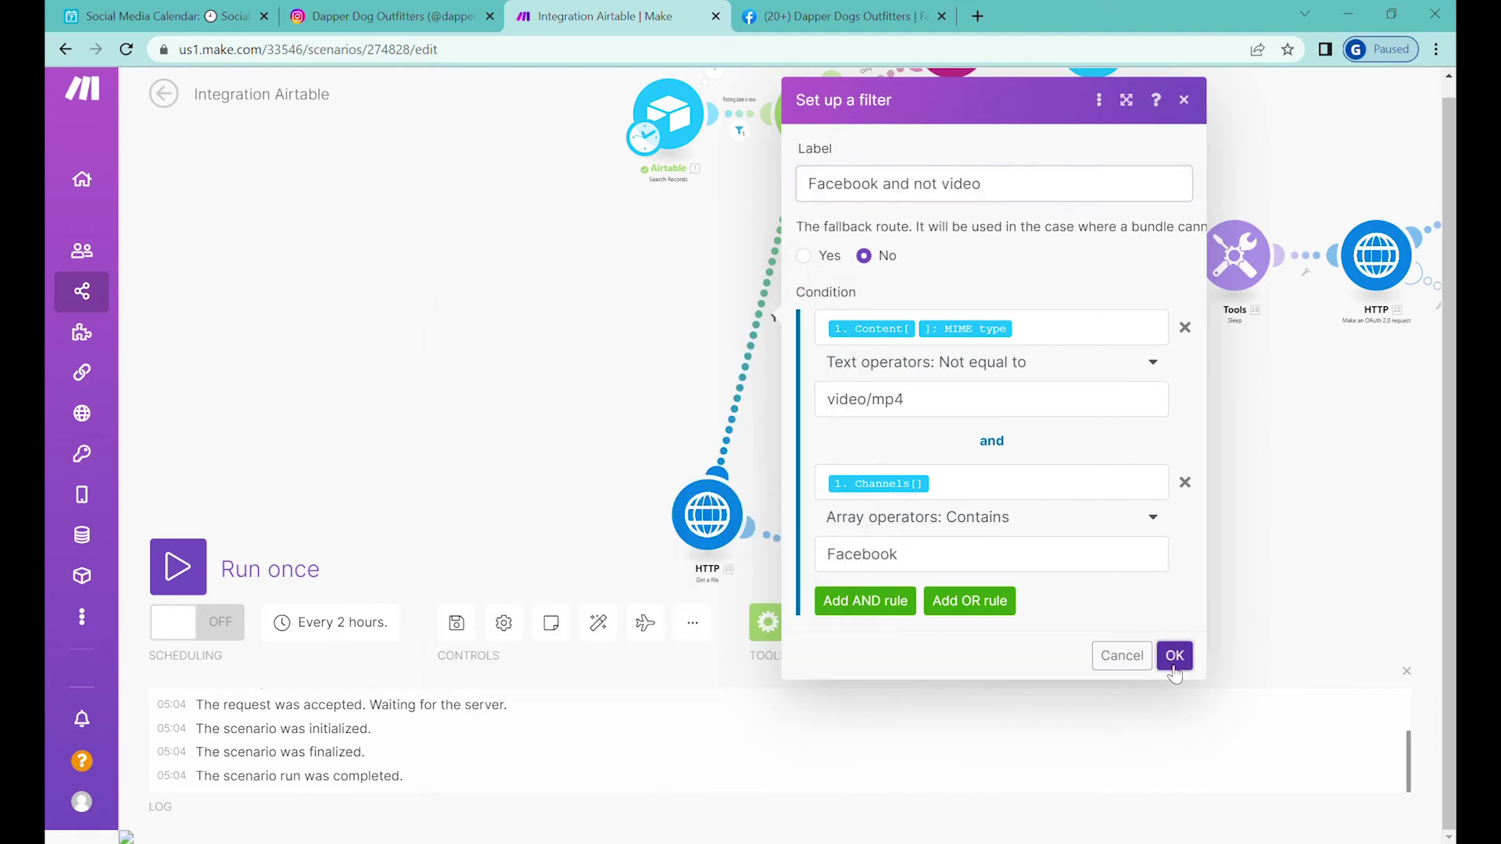
{"action": "left_click", "coordinate": [1174, 655]}
{"action": "left_click", "coordinate": [597, 623]}
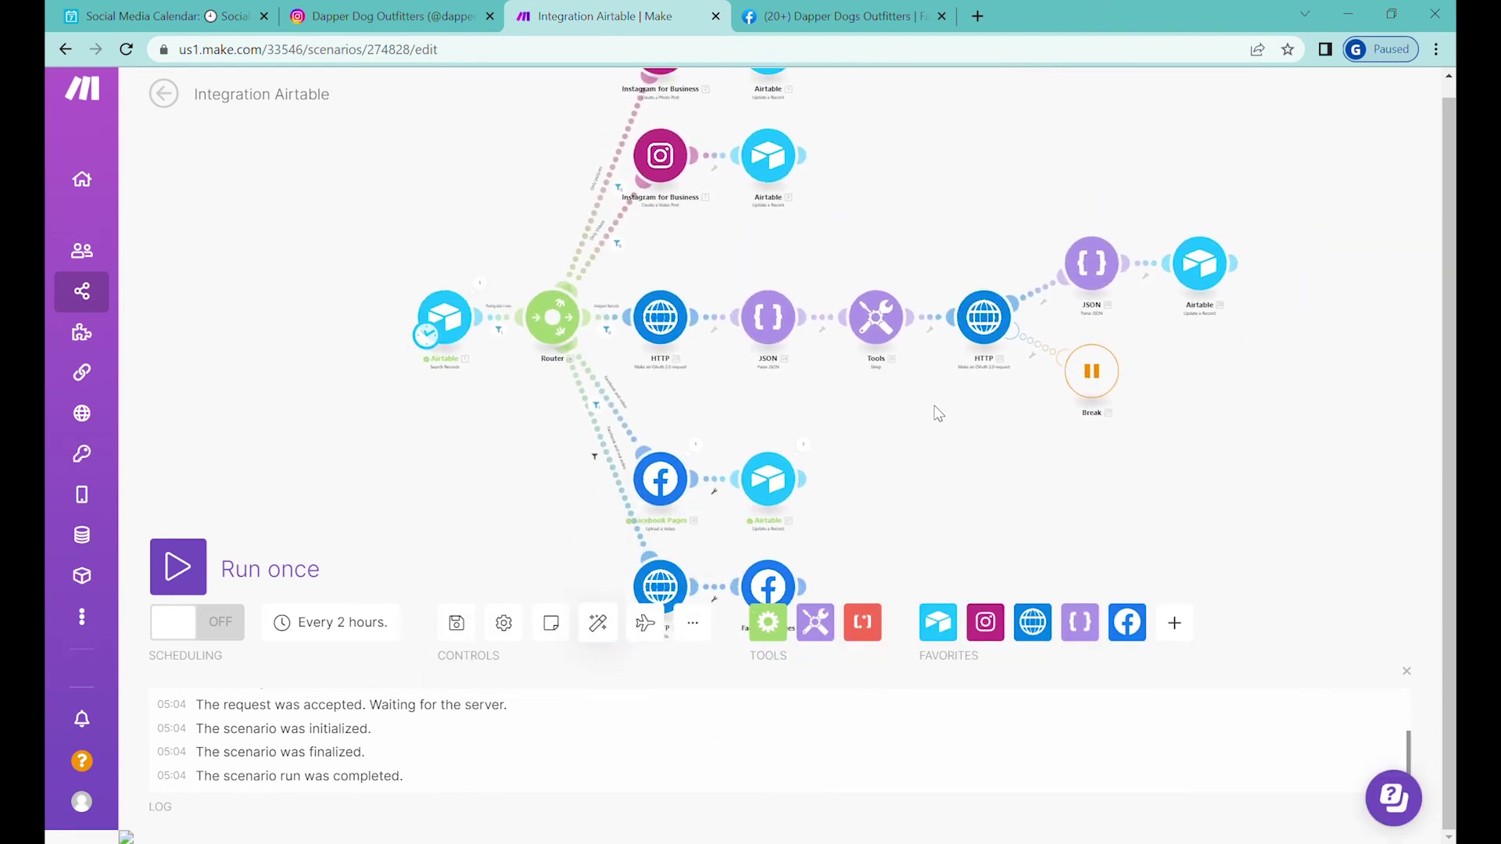
In Airtable, mark the Glasses for Facebook record Approved and set its date to 8/5/2022.
{"action": "left_click", "coordinate": [196, 16]}
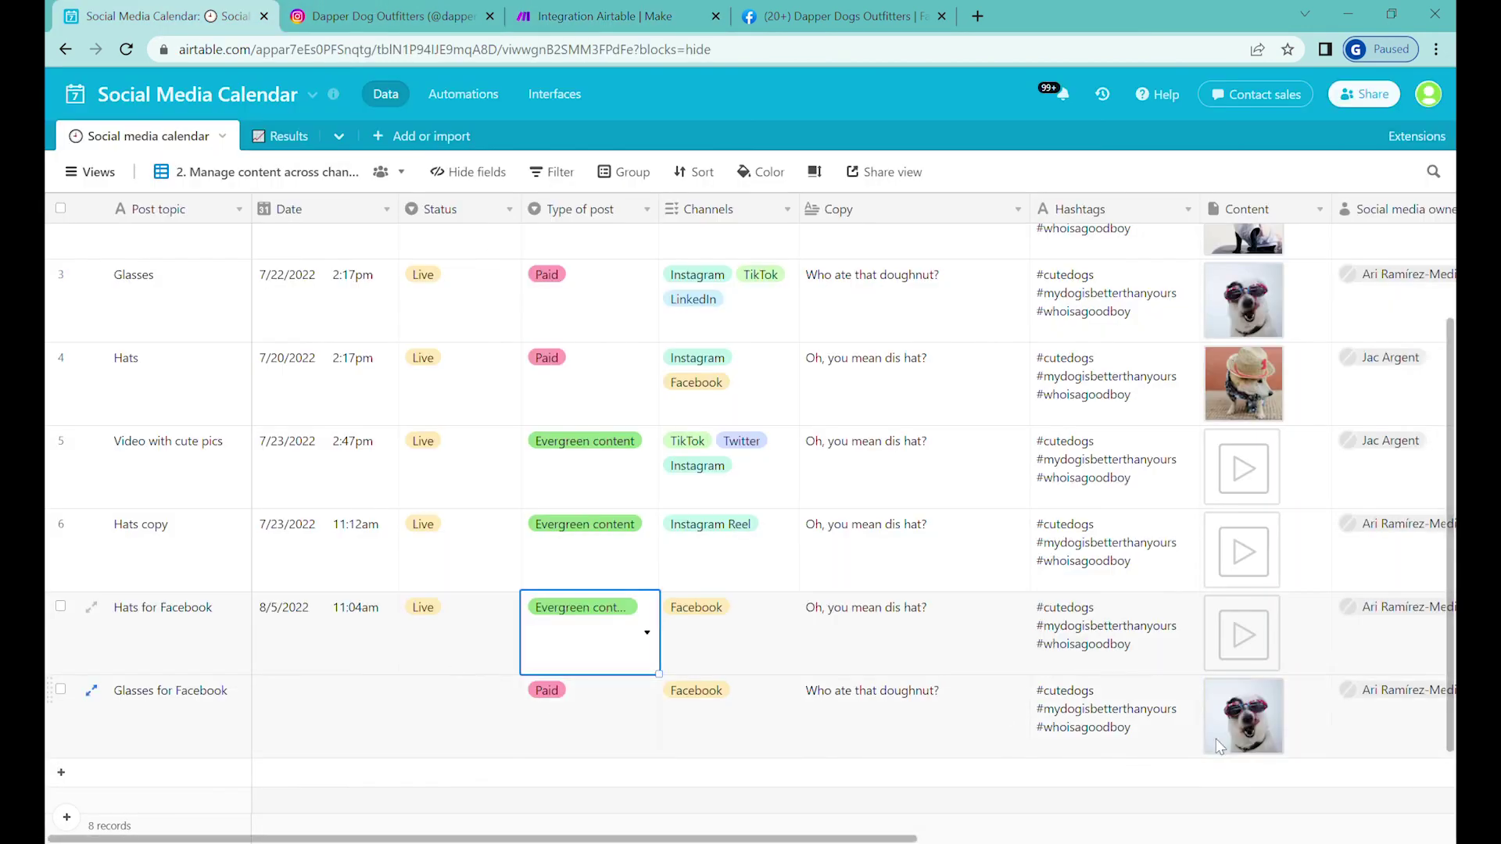
{"action": "double_click", "coordinate": [438, 704]}
{"action": "left_click", "coordinate": [436, 625]}
{"action": "double_click", "coordinate": [343, 704]}
{"action": "left_click", "coordinate": [432, 532]}
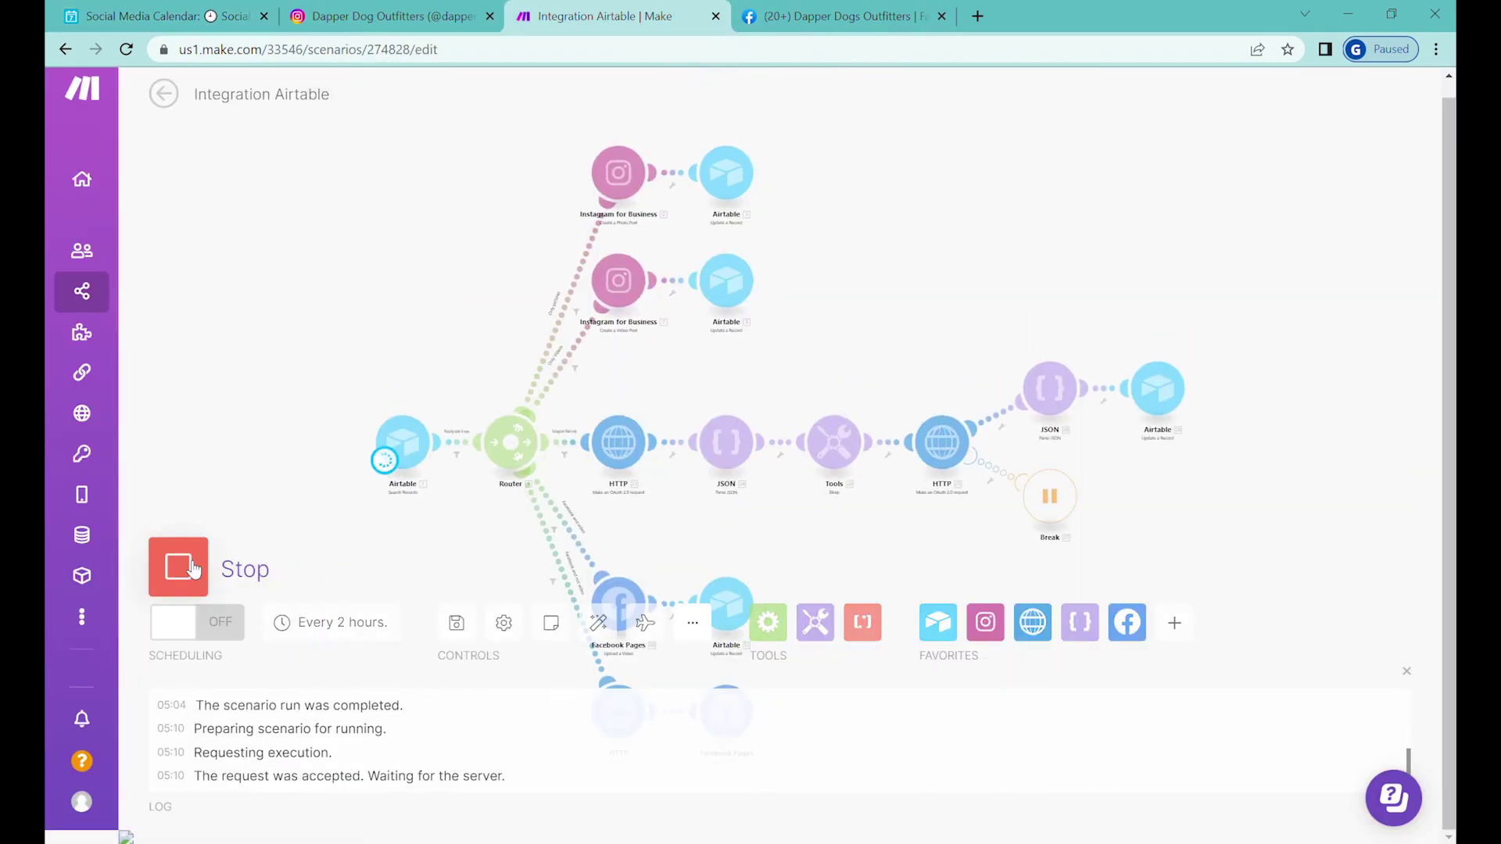
{"action": "scroll", "coordinate": [903, 214], "scroll_direction": "up", "scroll_amount": 3}
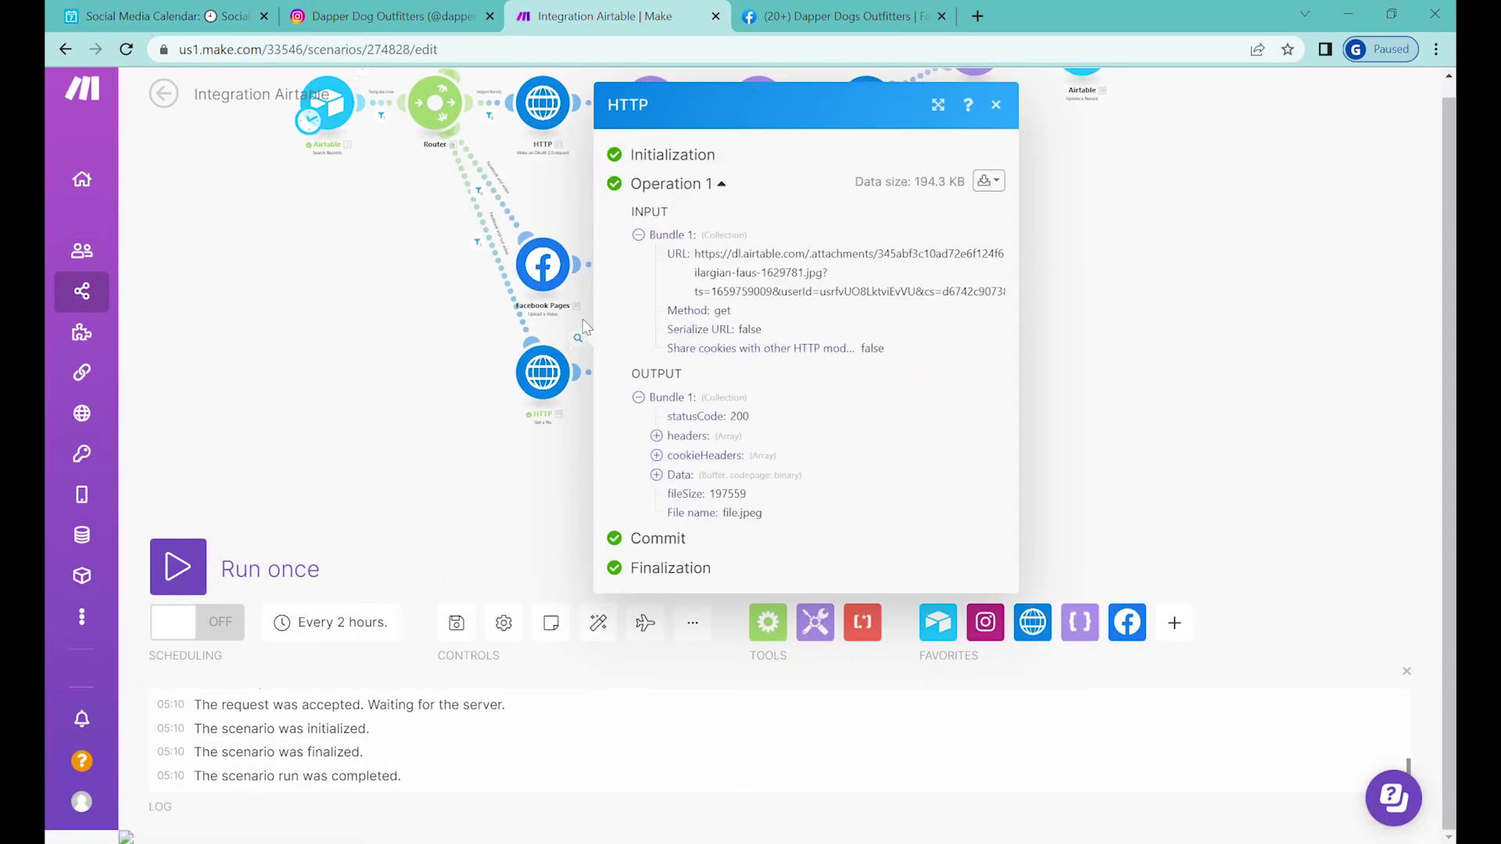
Clone the Airtable Update a Record module after Upload a Photo, mapping Post ID into Facebook Post Id.
{"action": "left_click", "coordinate": [686, 337]}
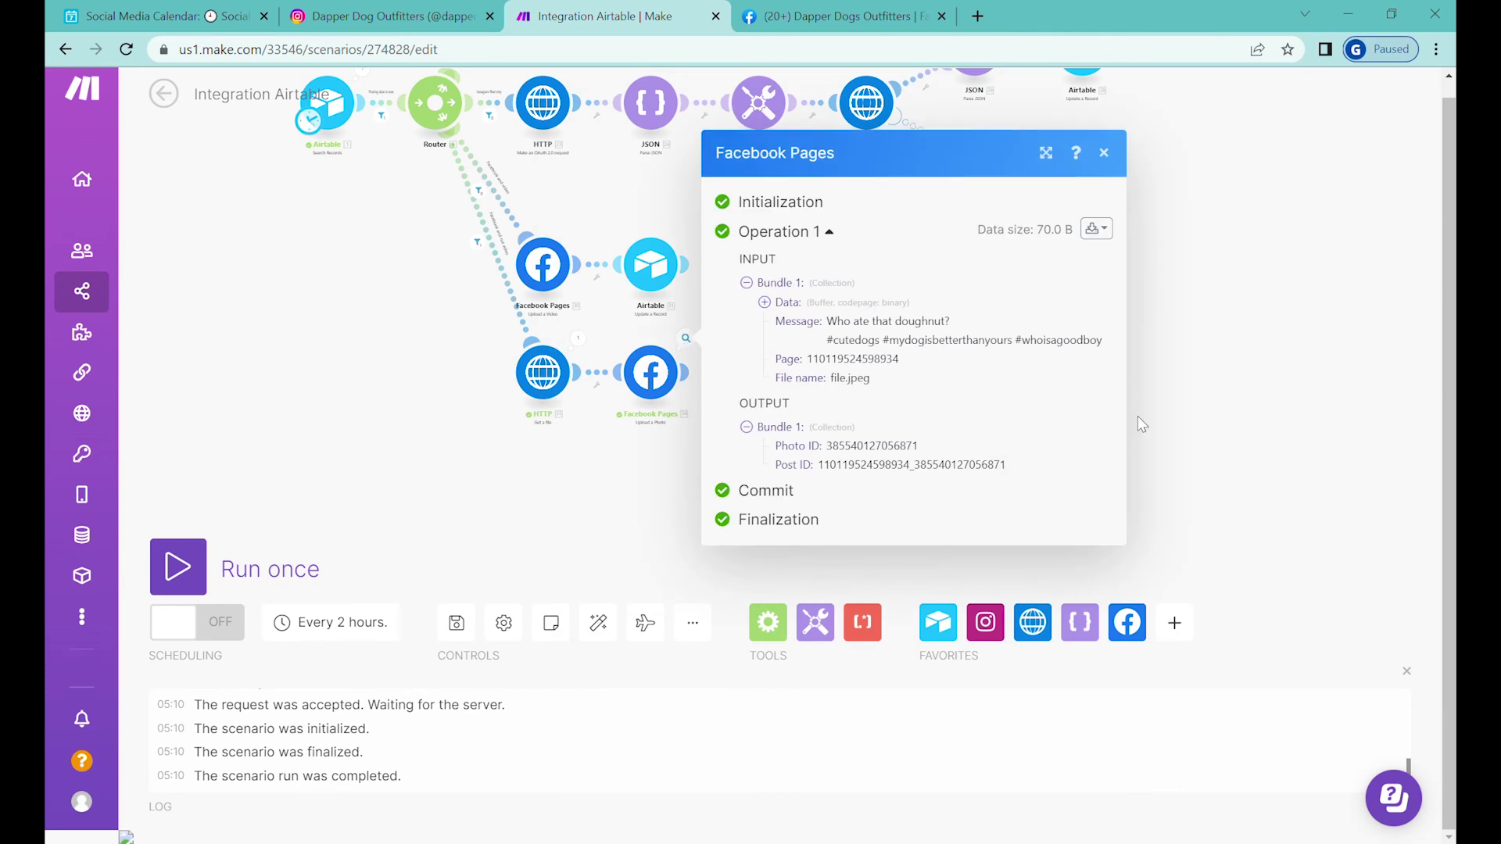
{"action": "left_click", "coordinate": [1162, 421]}
{"action": "right_click", "coordinate": [649, 278]}
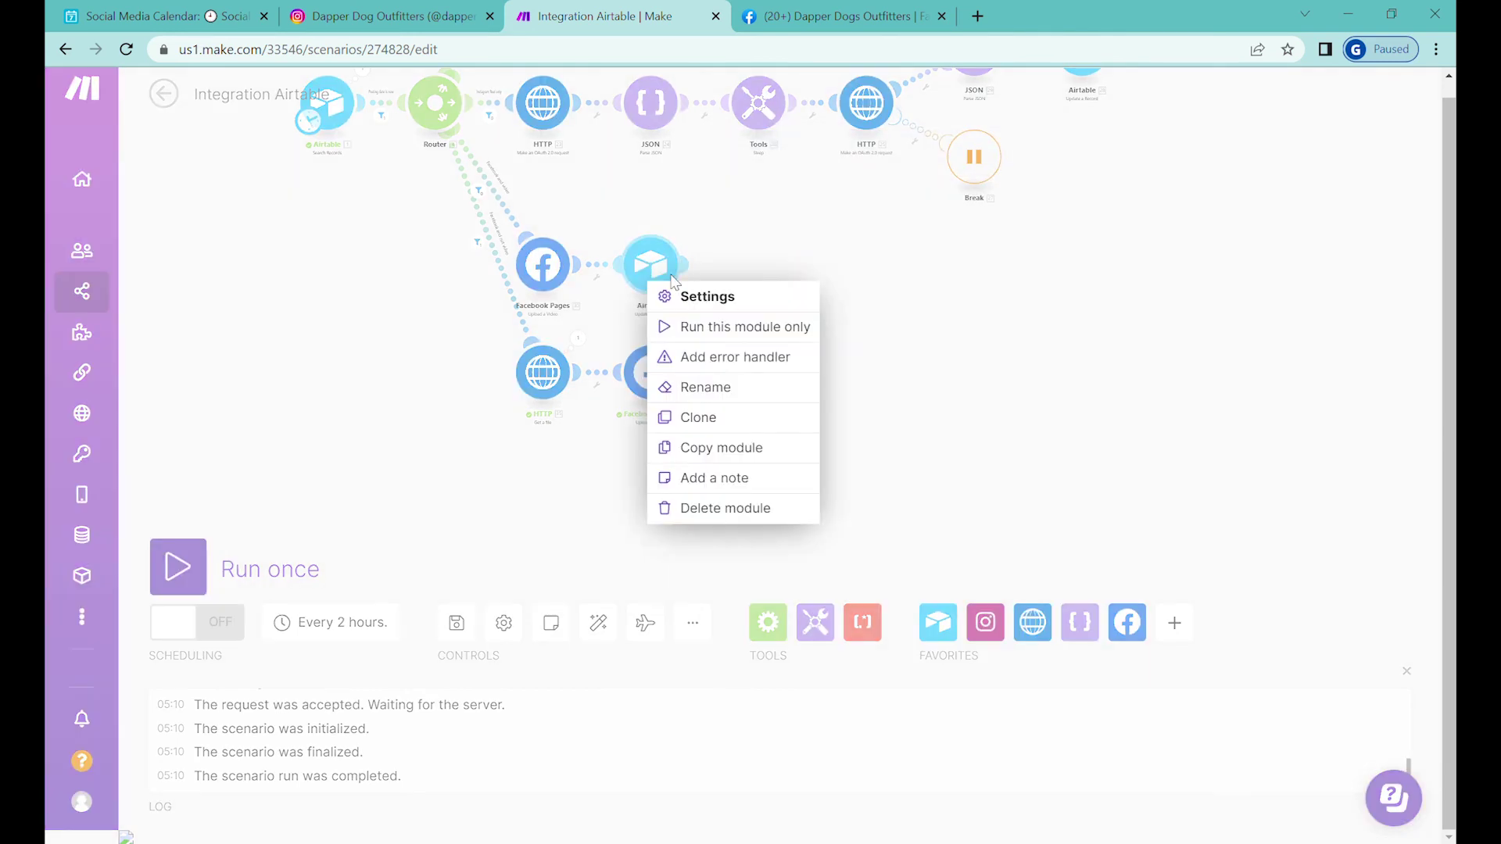
{"action": "left_click", "coordinate": [751, 424]}
{"action": "left_click", "coordinate": [781, 371]}
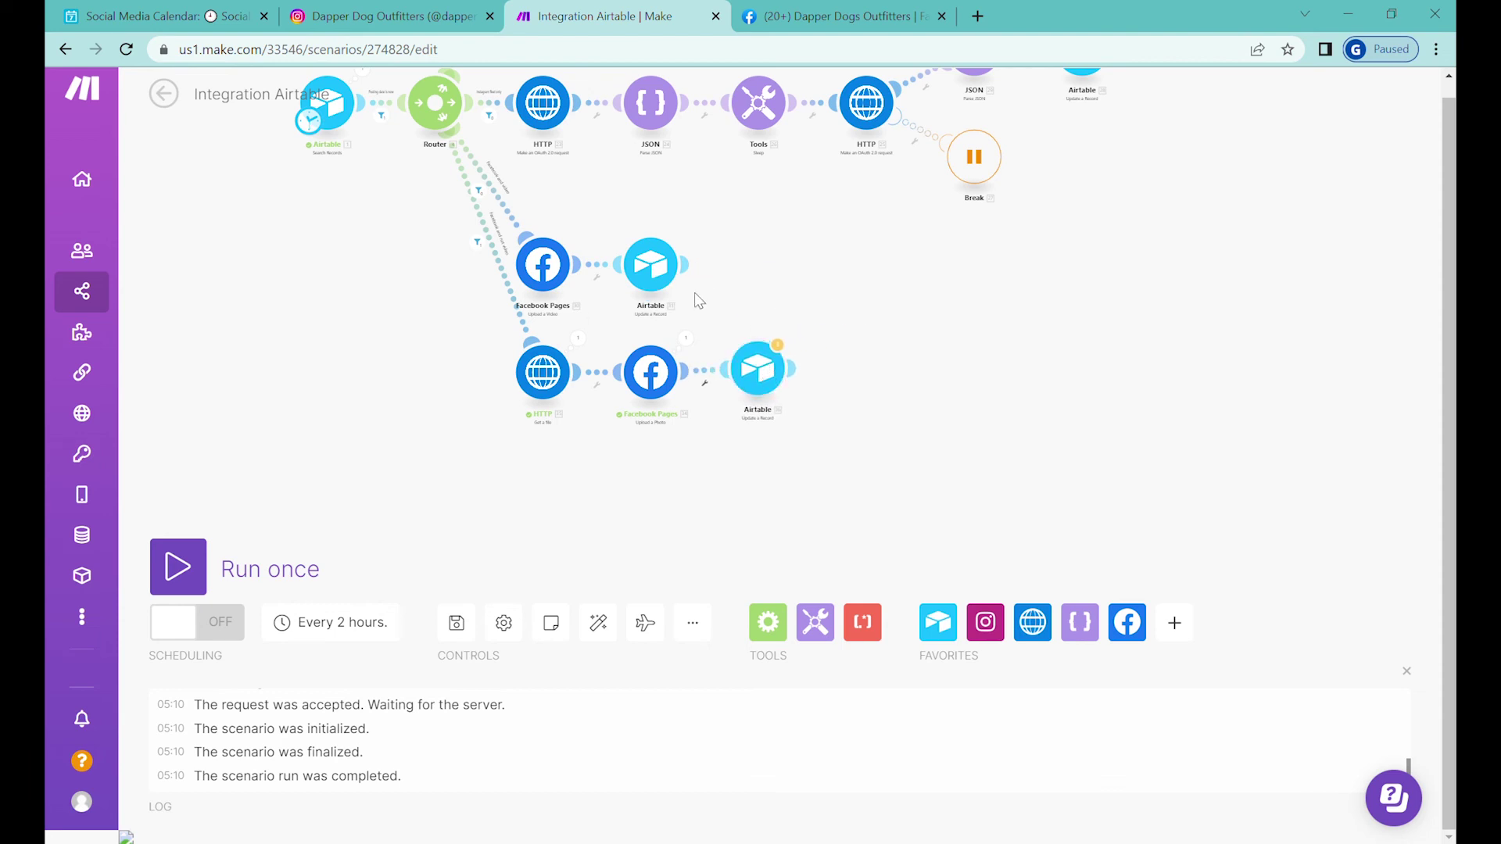
{"action": "left_click", "coordinate": [759, 380]}
{"action": "scroll", "coordinate": [1017, 469], "scroll_direction": "down", "scroll_amount": 5}
{"action": "left_click", "coordinate": [981, 545]}
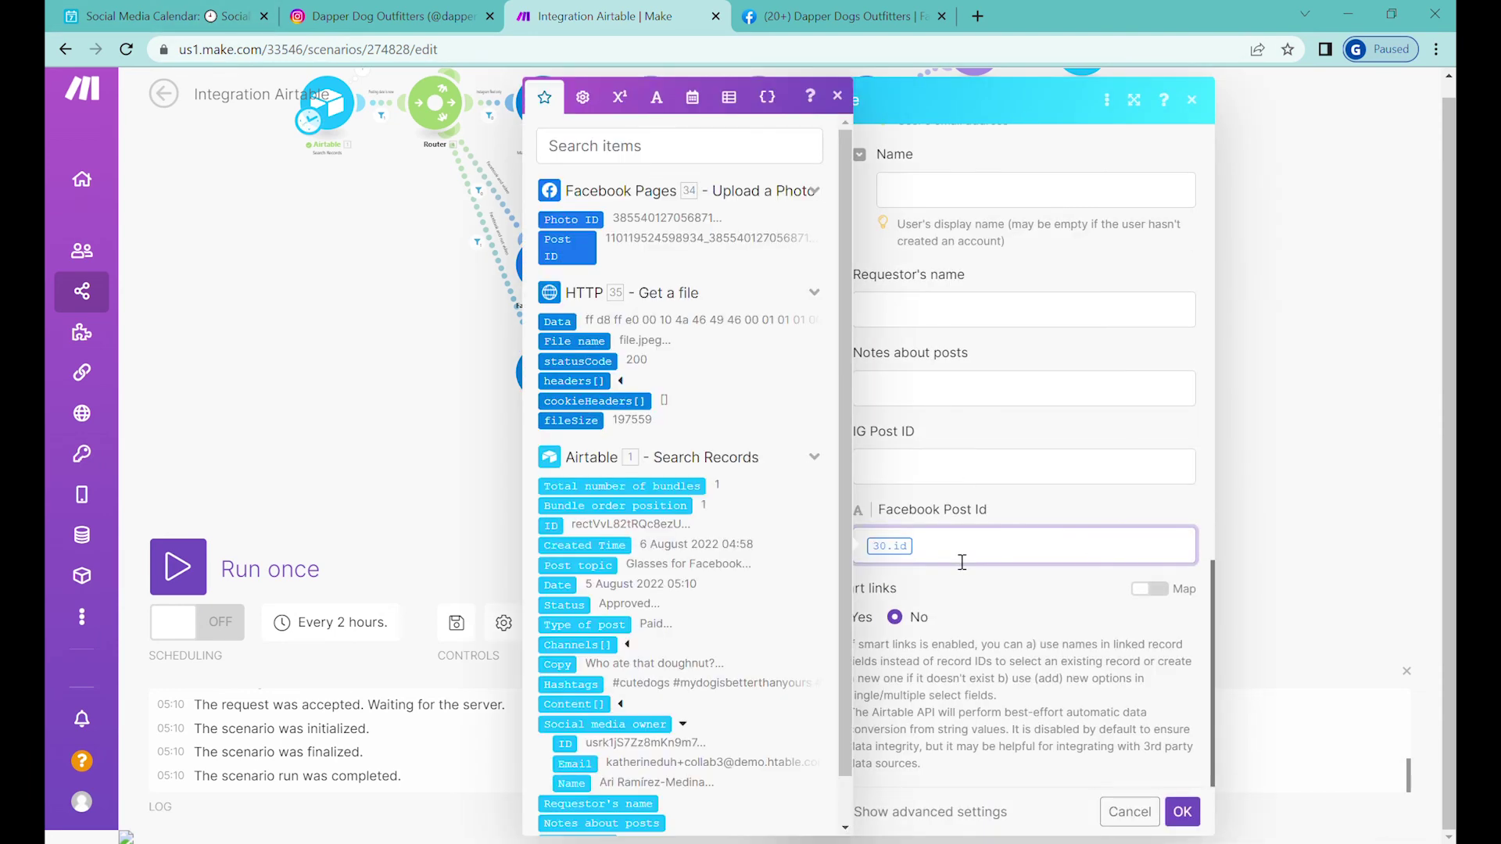
{"action": "left_click", "coordinate": [567, 247]}
{"action": "left_click", "coordinate": [1182, 812]}
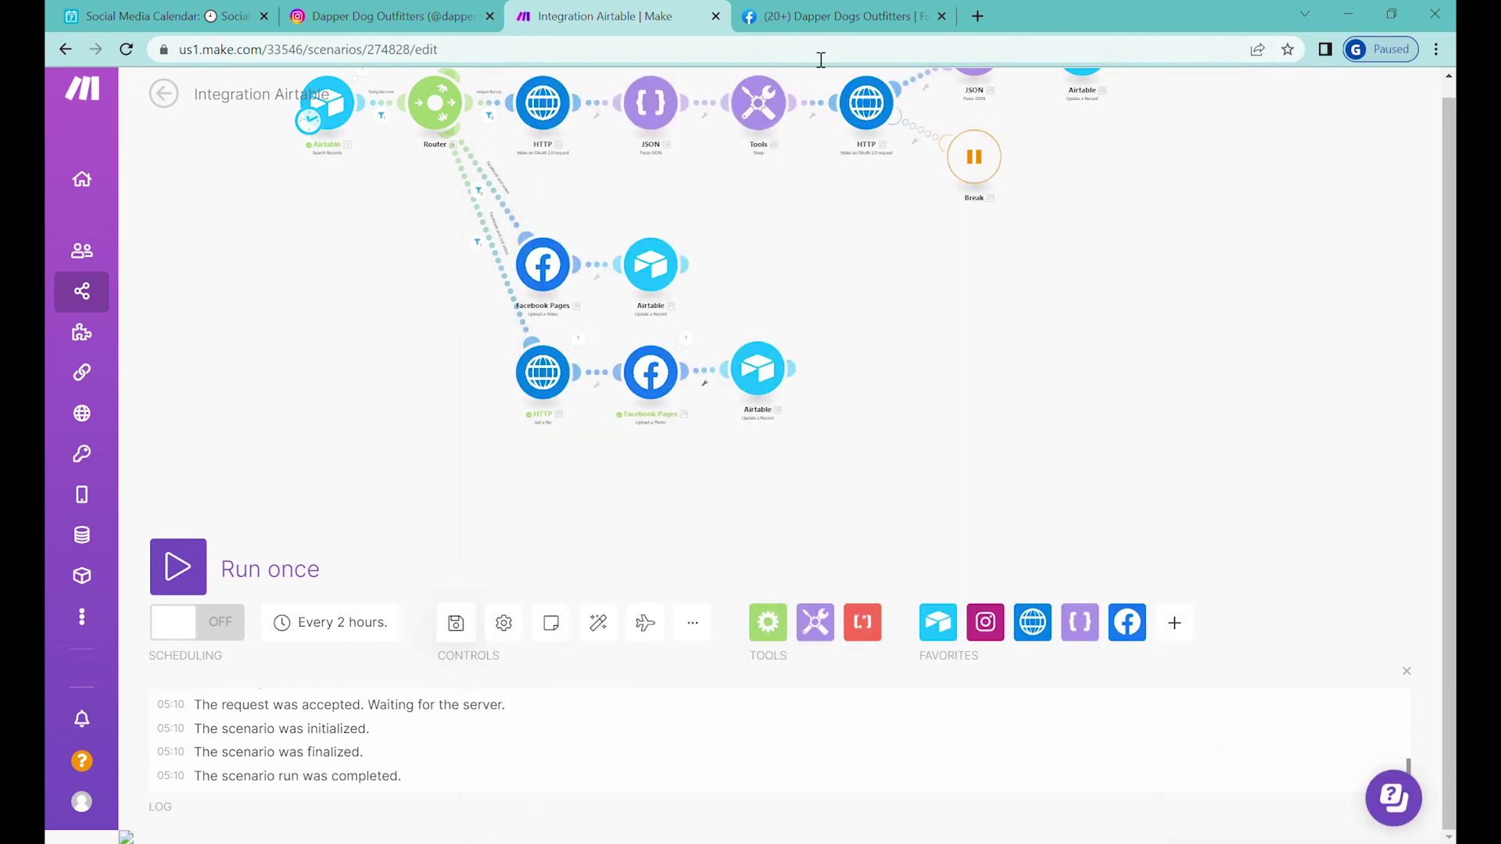
Reload the Dapper Dogs Outfitters Facebook page to see the 'Who ate that doughnut?' photo post.
{"action": "left_click", "coordinate": [810, 19]}
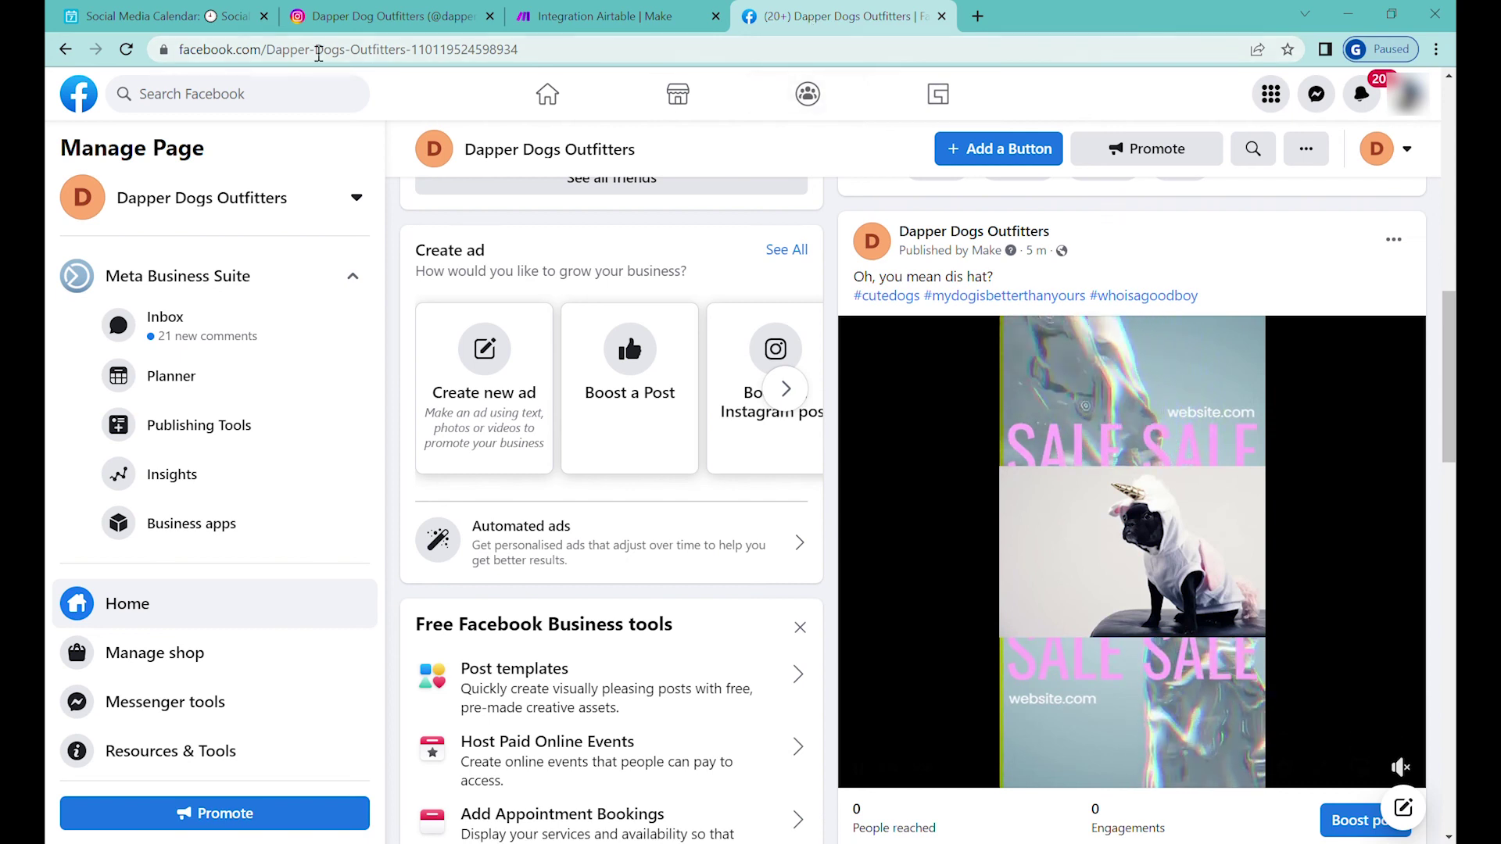
{"action": "left_click", "coordinate": [420, 182]}
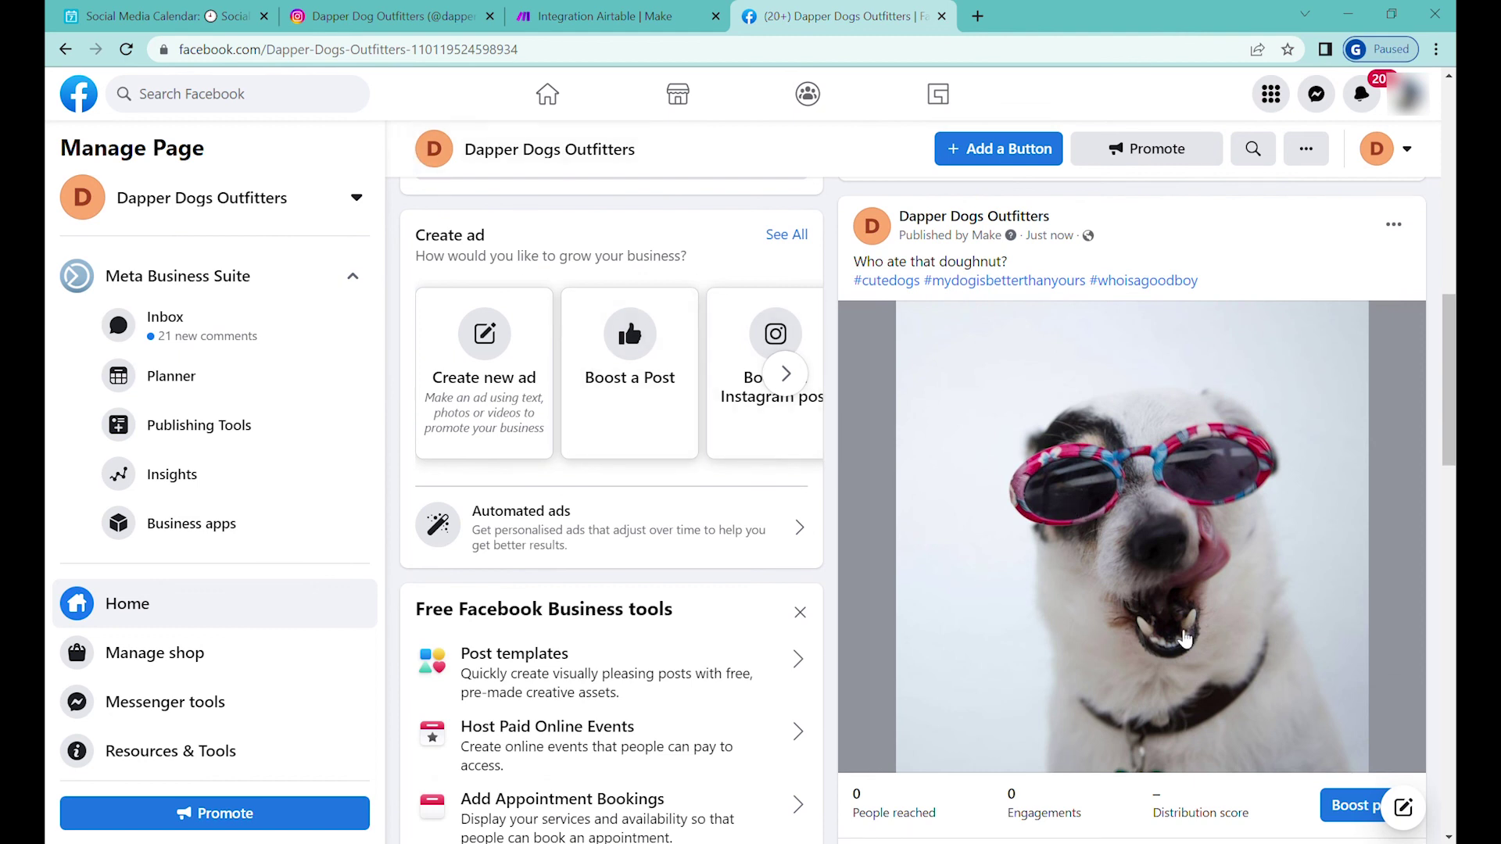
Set the Glasses for Facebook record's Status to Live in Airtable, then go back to Make.
{"action": "left_click", "coordinate": [160, 17]}
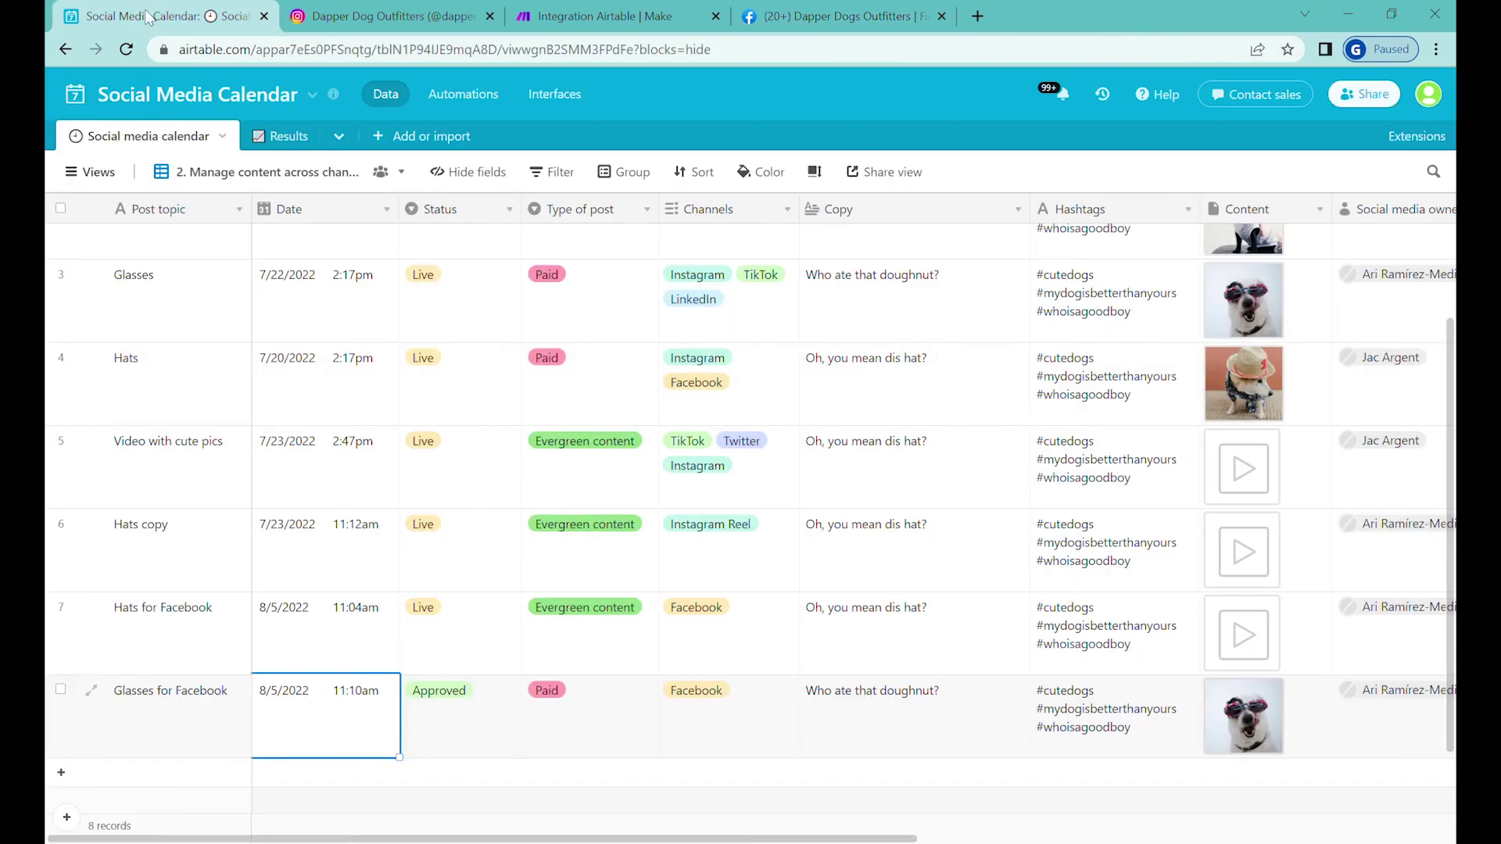
{"action": "left_click", "coordinate": [442, 730]}
{"action": "left_click", "coordinate": [442, 729]}
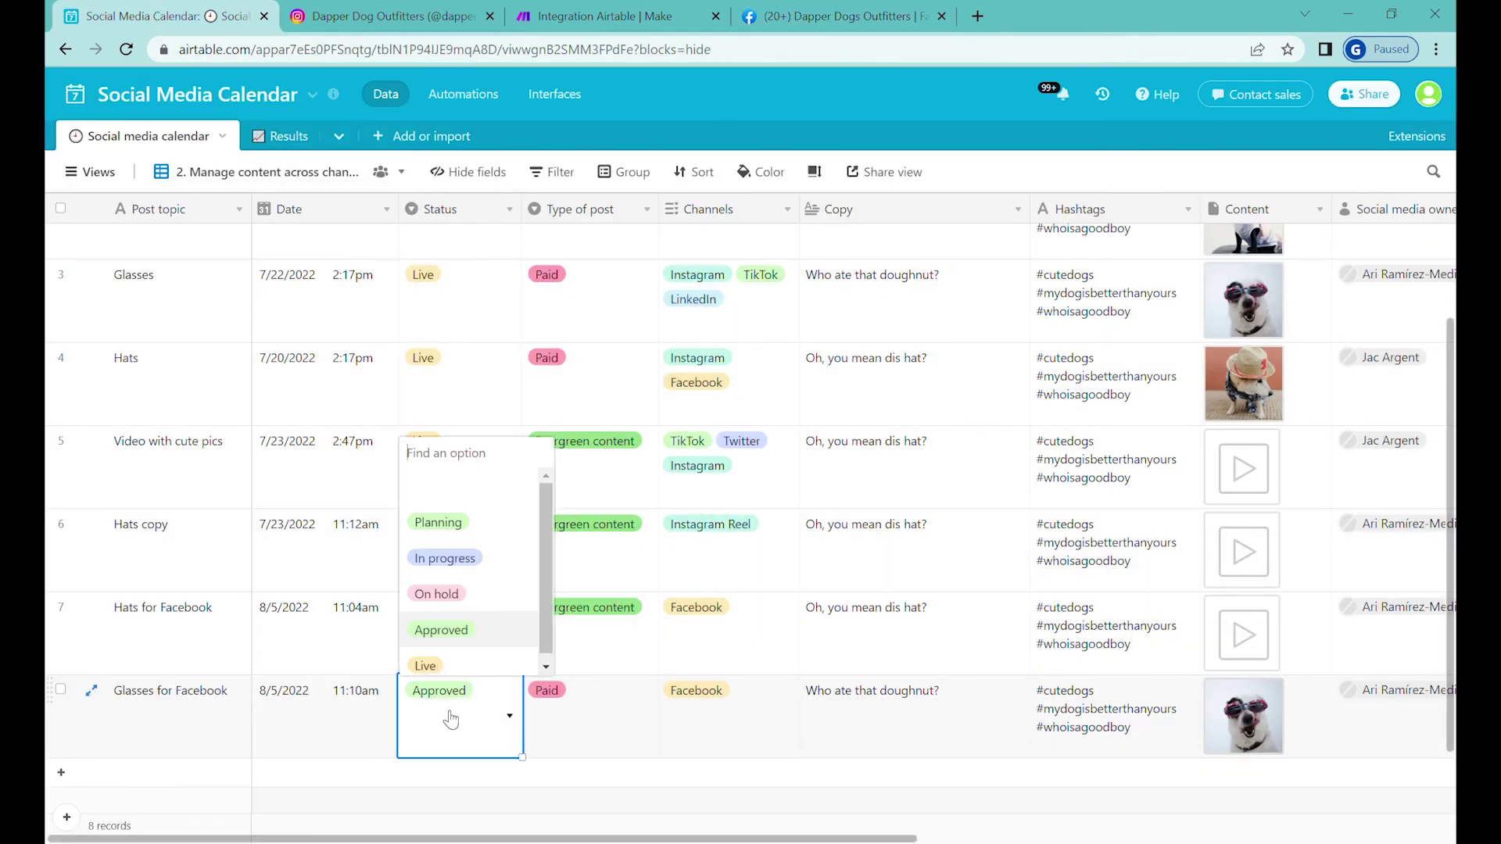
{"action": "left_click", "coordinate": [454, 660]}
{"action": "left_click", "coordinate": [1022, 711]}
{"action": "left_click", "coordinate": [582, 29]}
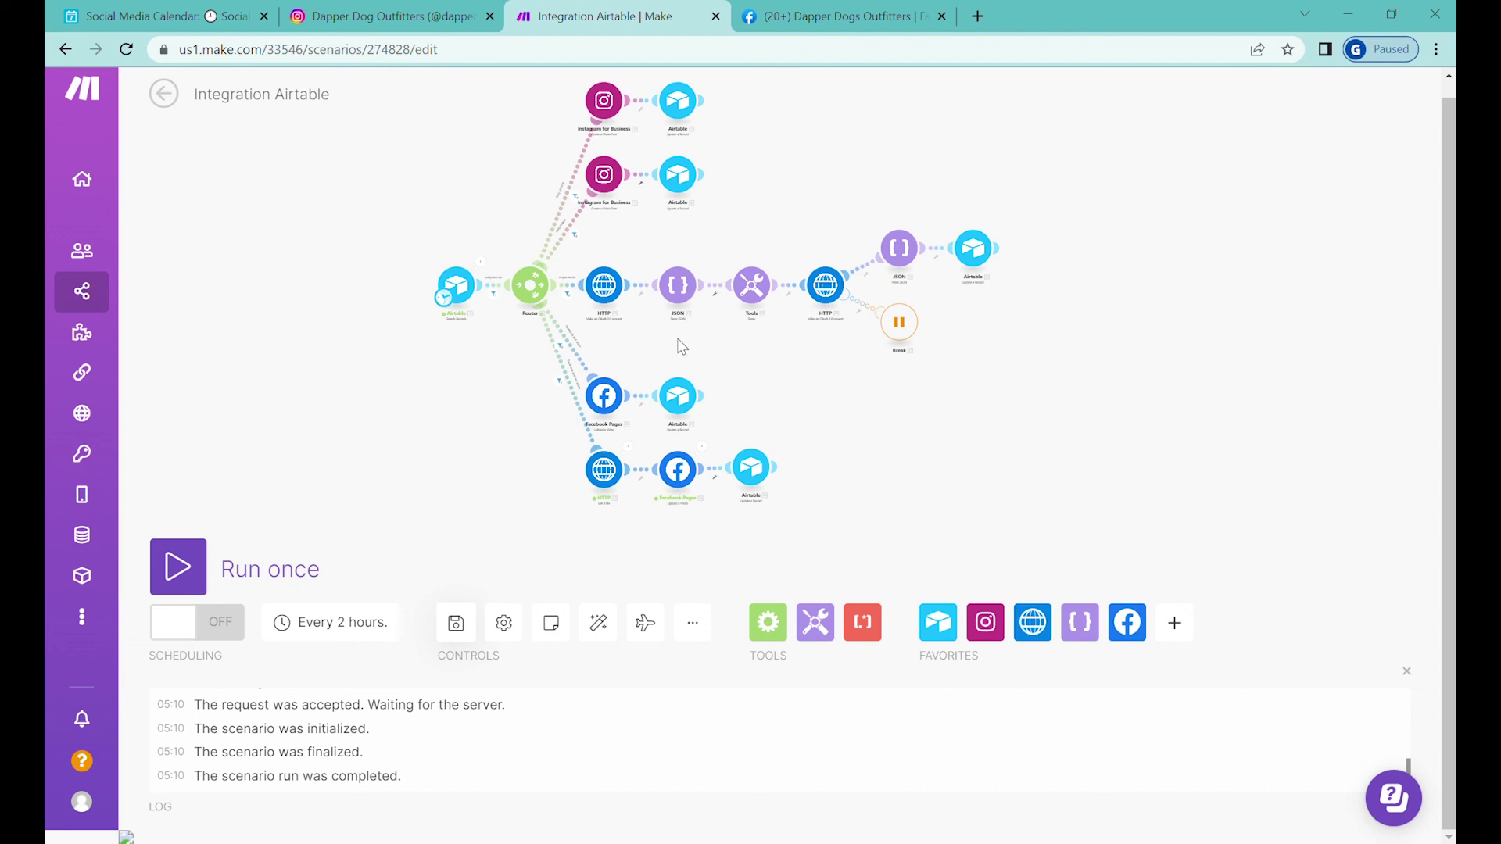
Add Instagram to the Glasses for Facebook record's Channels alongside Facebook.
{"action": "left_click", "coordinate": [249, 19]}
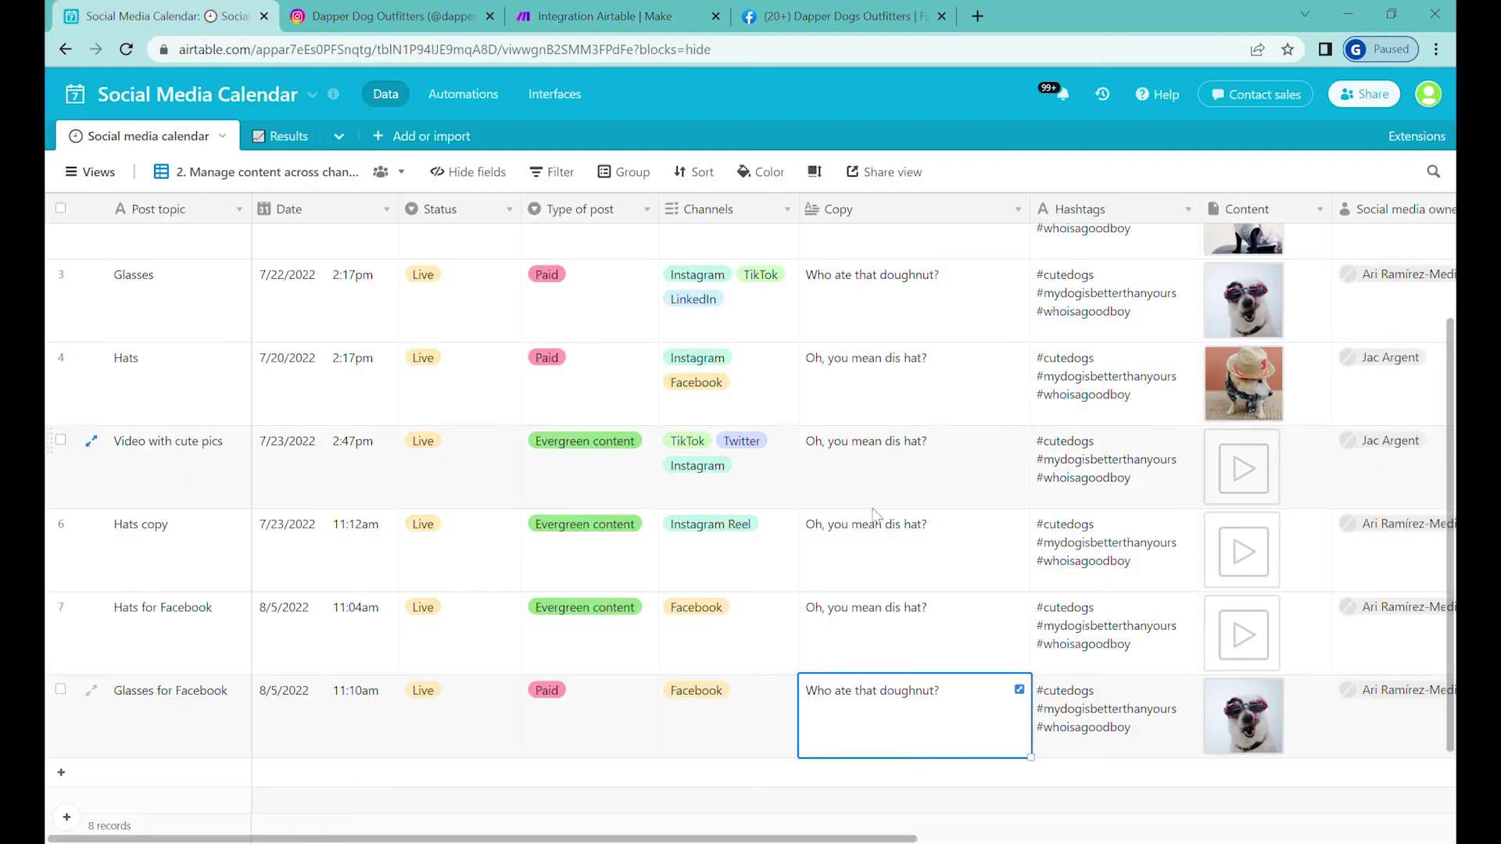
{"action": "scroll", "coordinate": [876, 539], "scroll_direction": "down", "scroll_amount": 1}
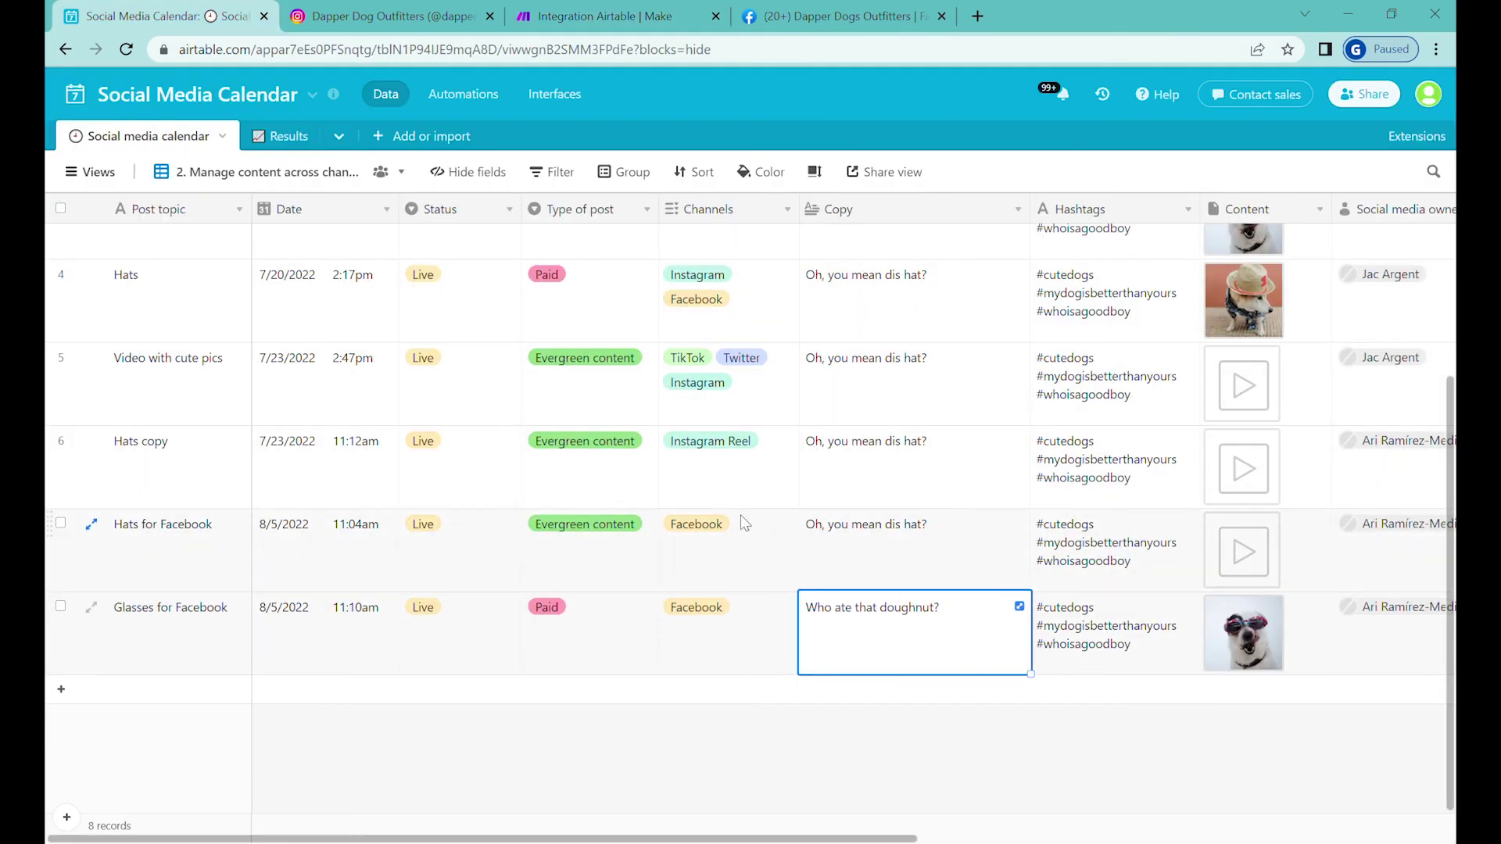
{"action": "left_click", "coordinate": [749, 625]}
{"action": "left_click", "coordinate": [756, 607]}
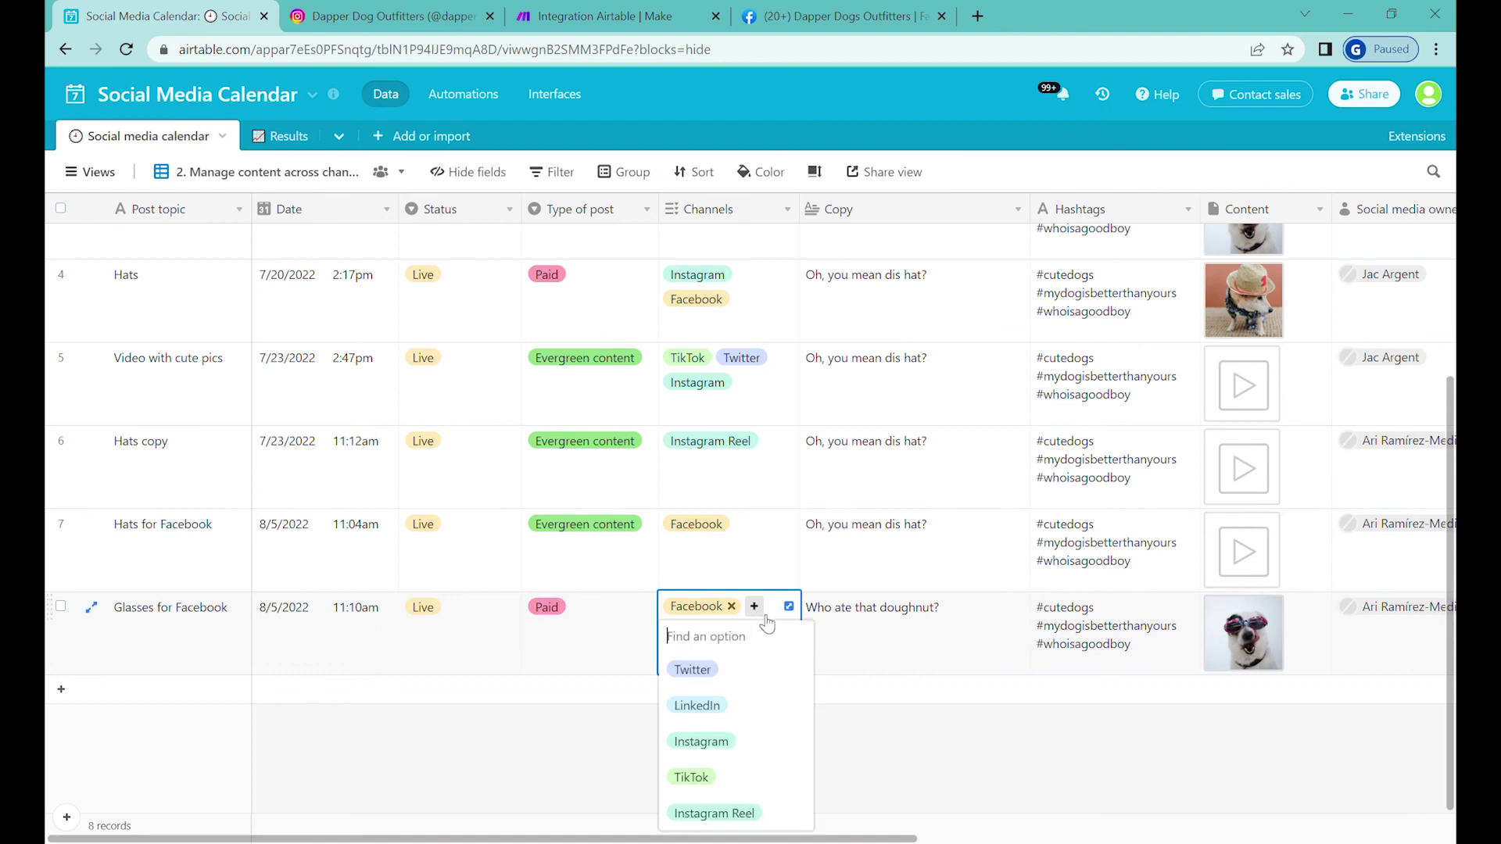
{"action": "left_click", "coordinate": [752, 738]}
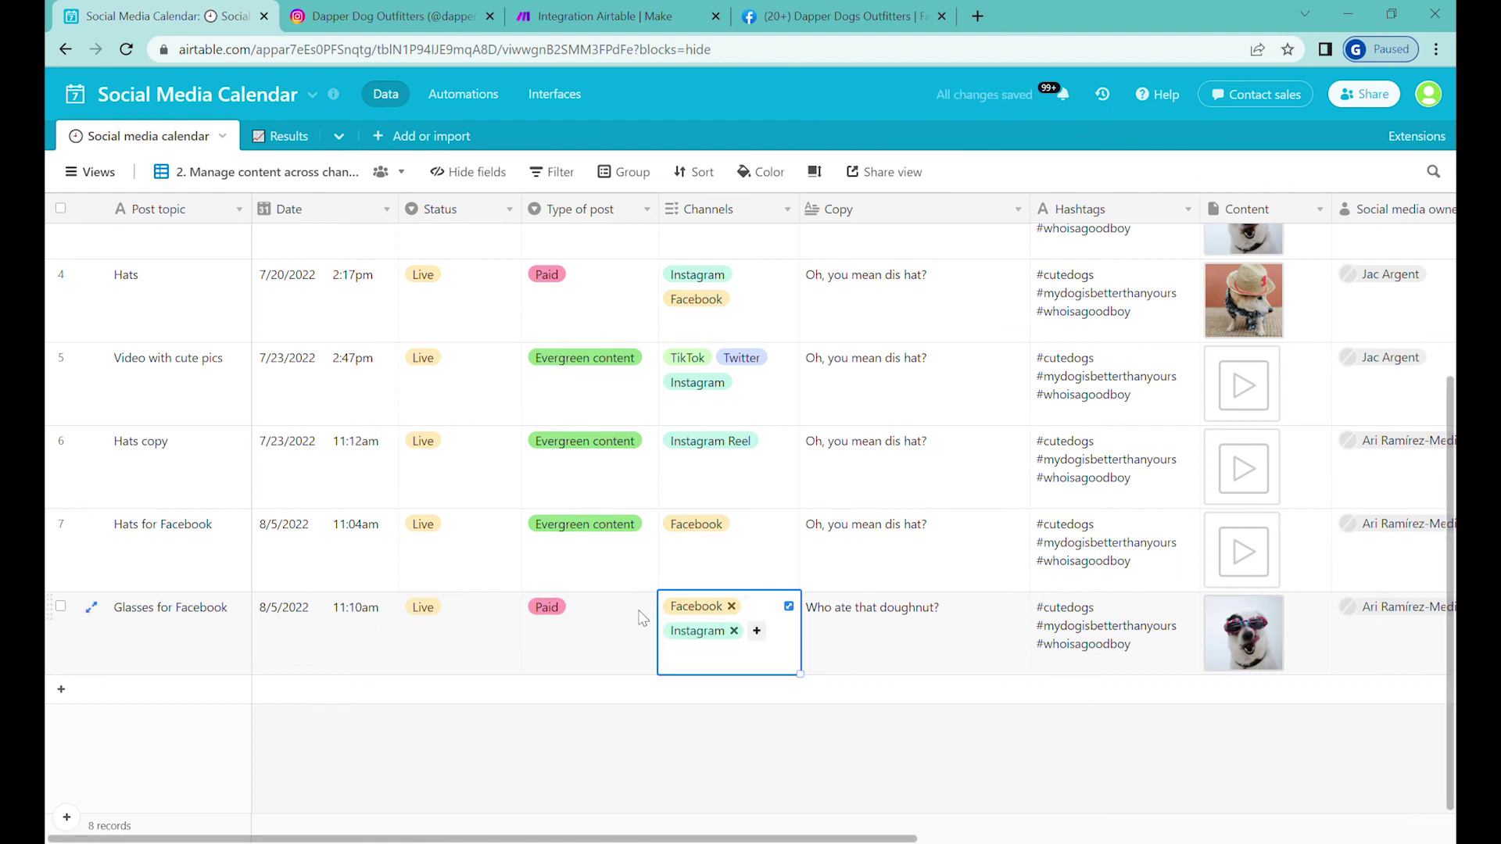